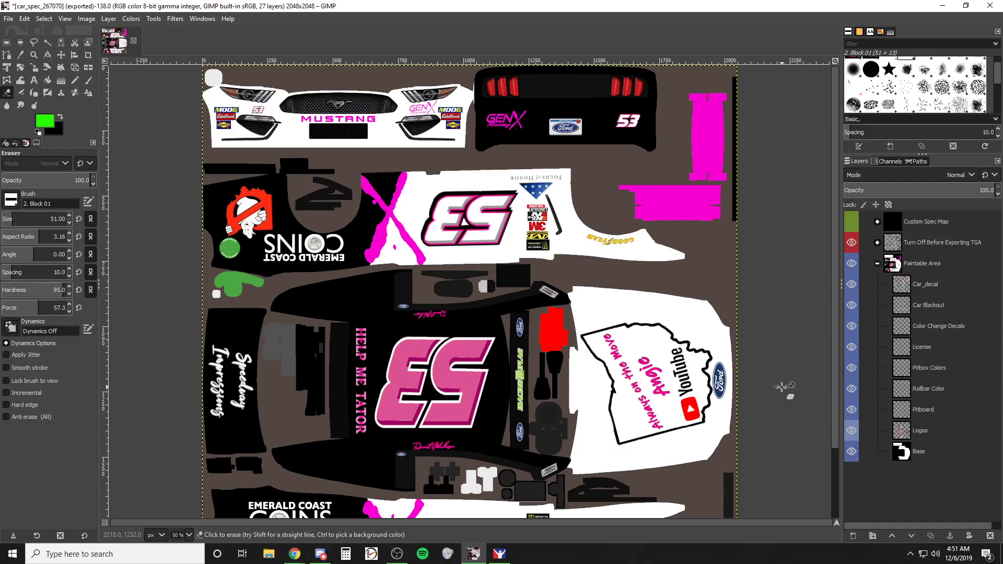
# Step: Look over the whole car paint template and the layers in the Turn Off Before Exporting TGA group
pyautogui.scroll(-3, 795, 393)
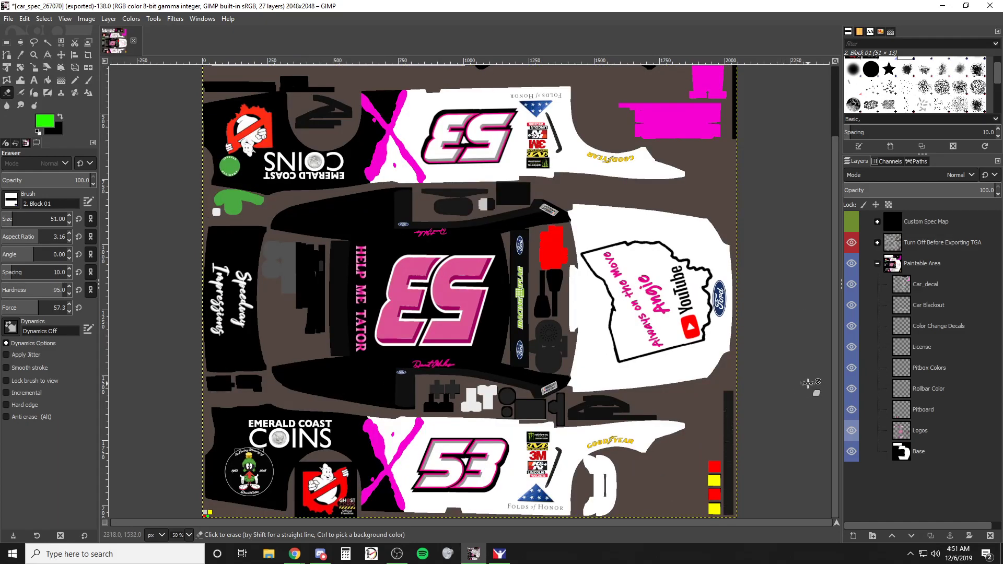
pyautogui.scroll(3, 809, 383)
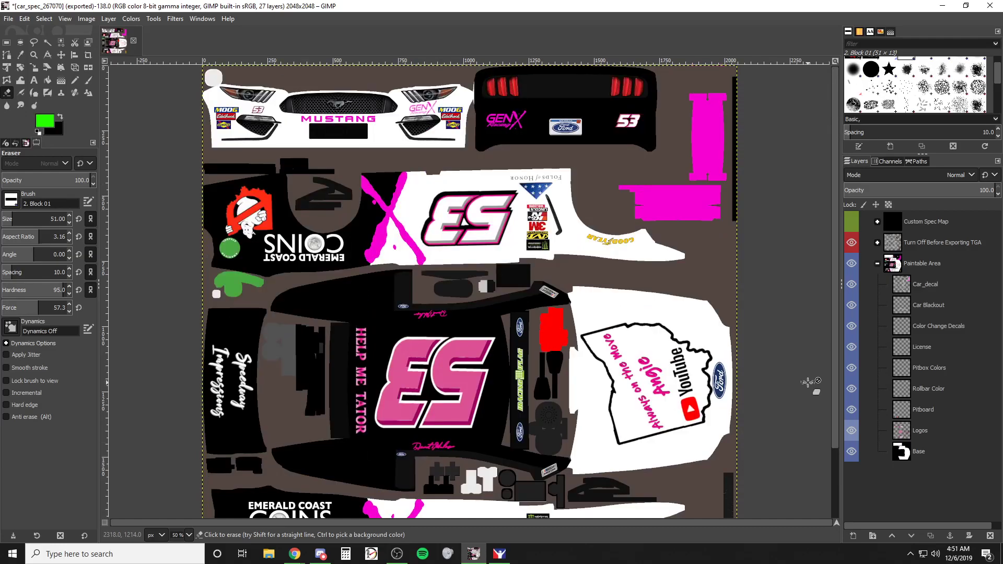
pyautogui.scroll(-3, 809, 383)
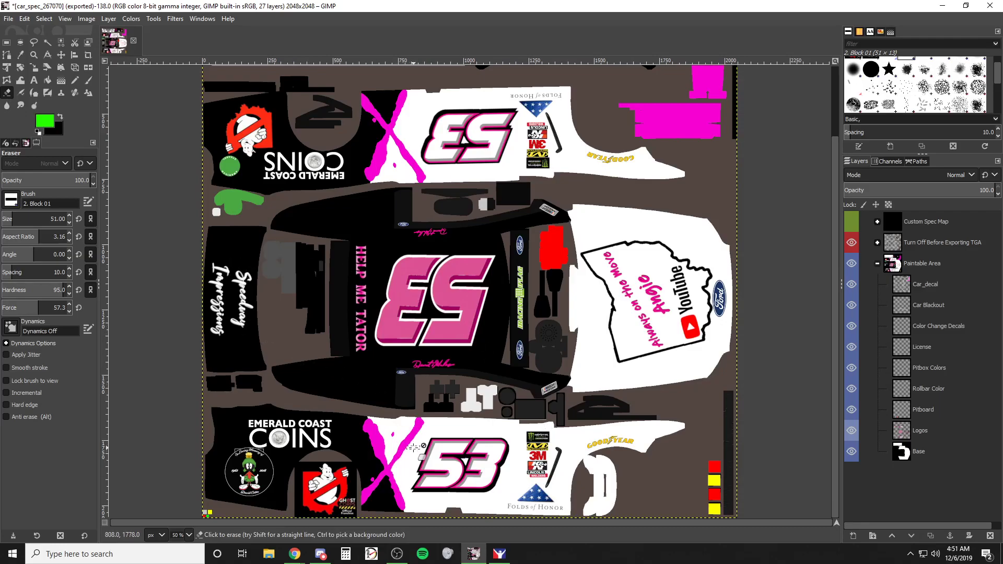
pyautogui.scroll(3, 413, 445)
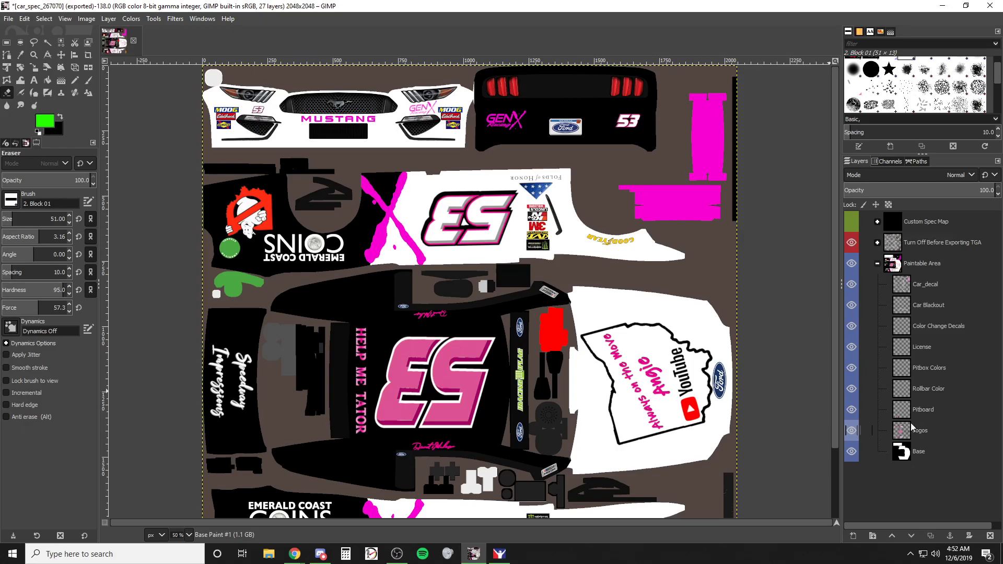
pyautogui.click(878, 243)
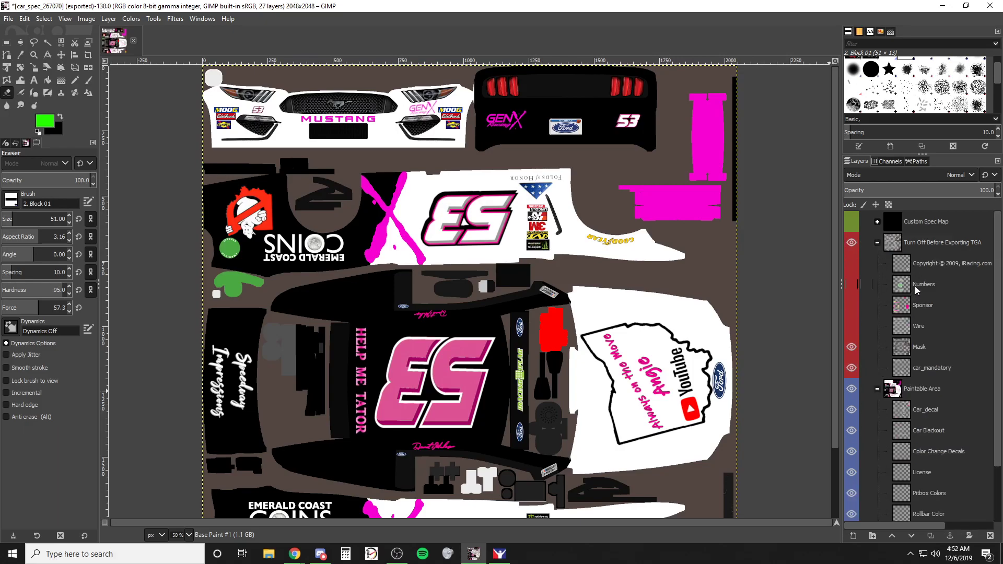
pyautogui.click(878, 243)
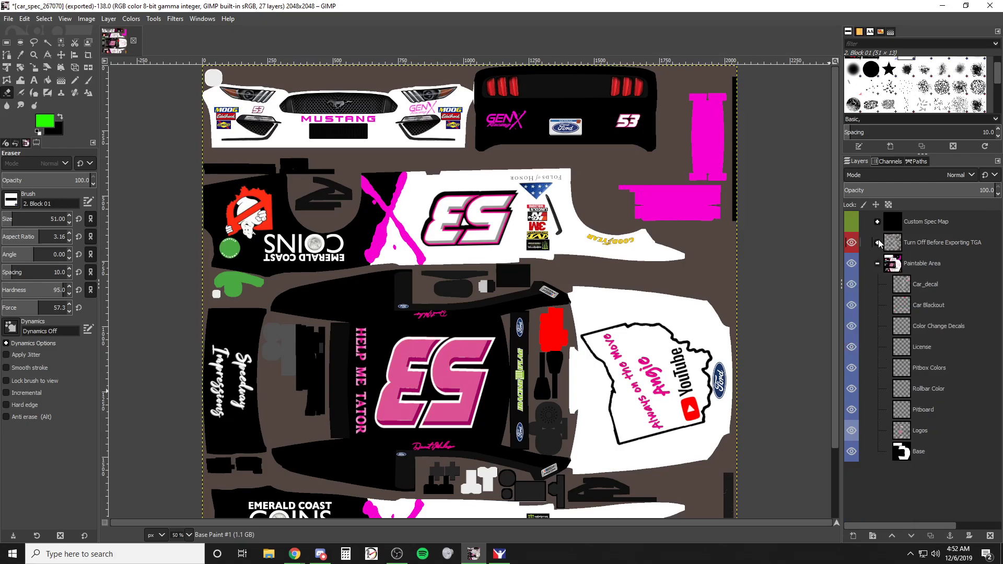
pyautogui.click(852, 243)
pyautogui.click(852, 243)
# Step: Hide the Logos layer and use Fuzzy Select on the Base layer to select the white front bumper, sides and hood
pyautogui.click(852, 430)
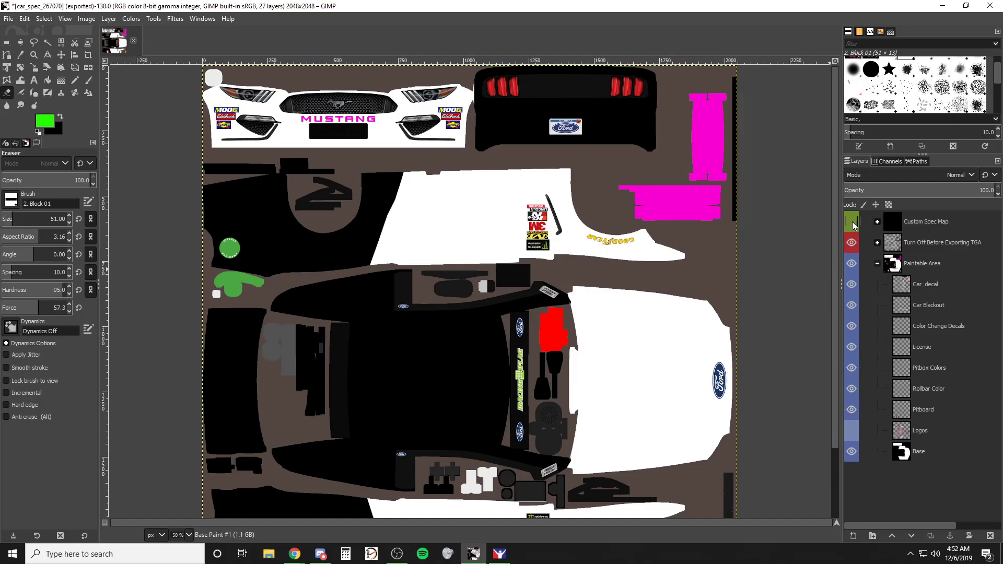
pyautogui.click(902, 450)
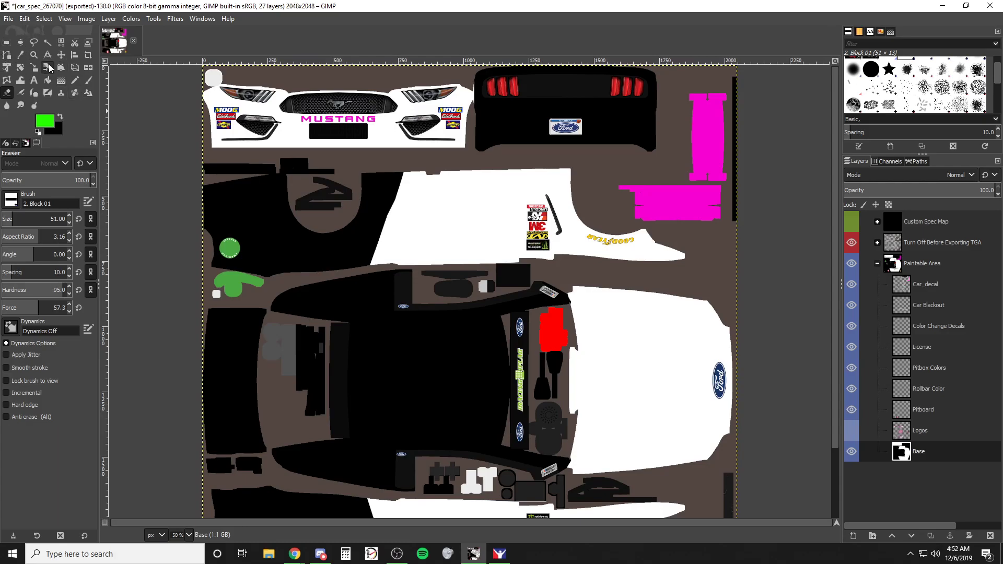
pyautogui.click(46, 42)
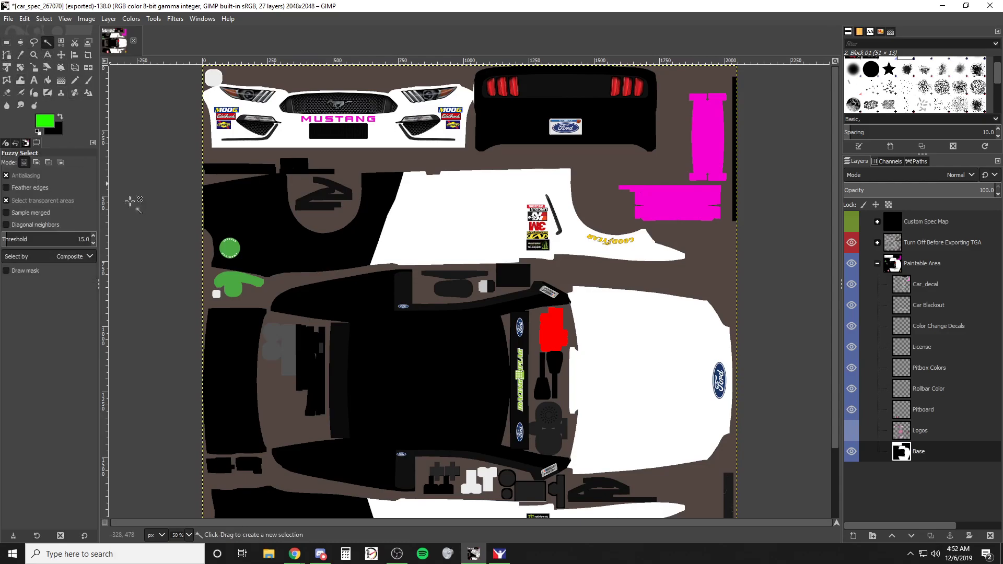
pyautogui.click(479, 223)
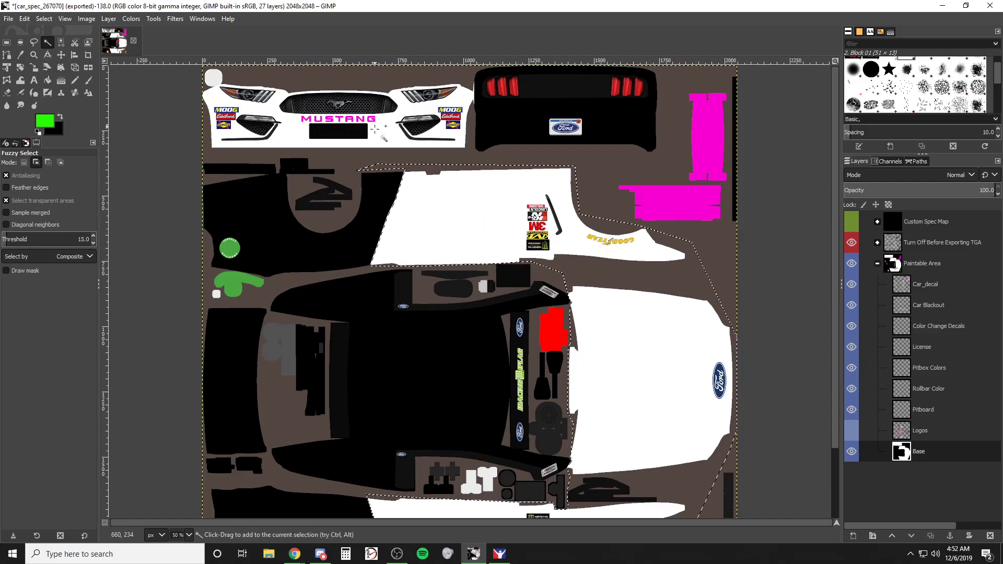
pyautogui.hotkey('ctrl', 'shift', 'a')
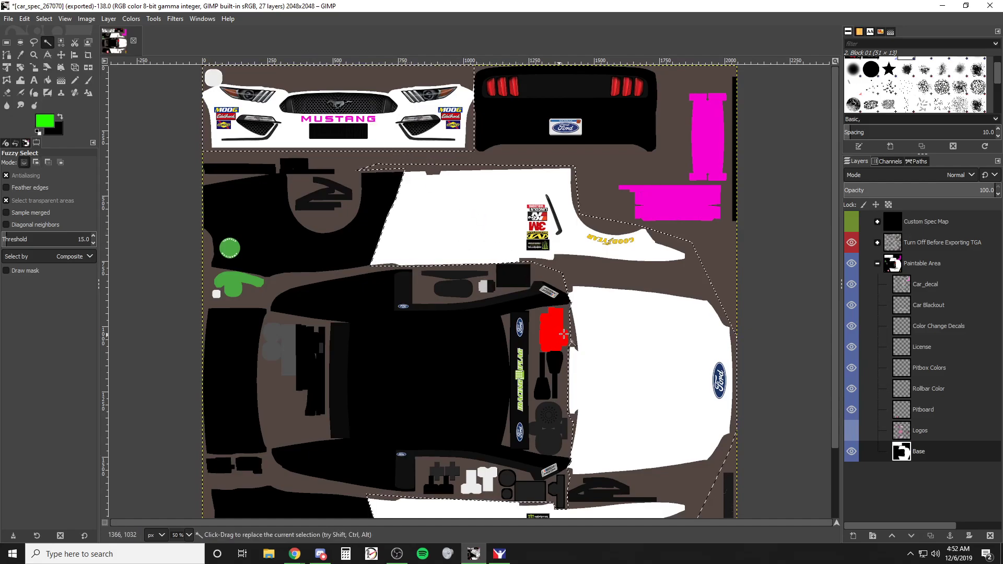
pyautogui.scroll(-3, 515, 394)
pyautogui.scroll(3, 519, 393)
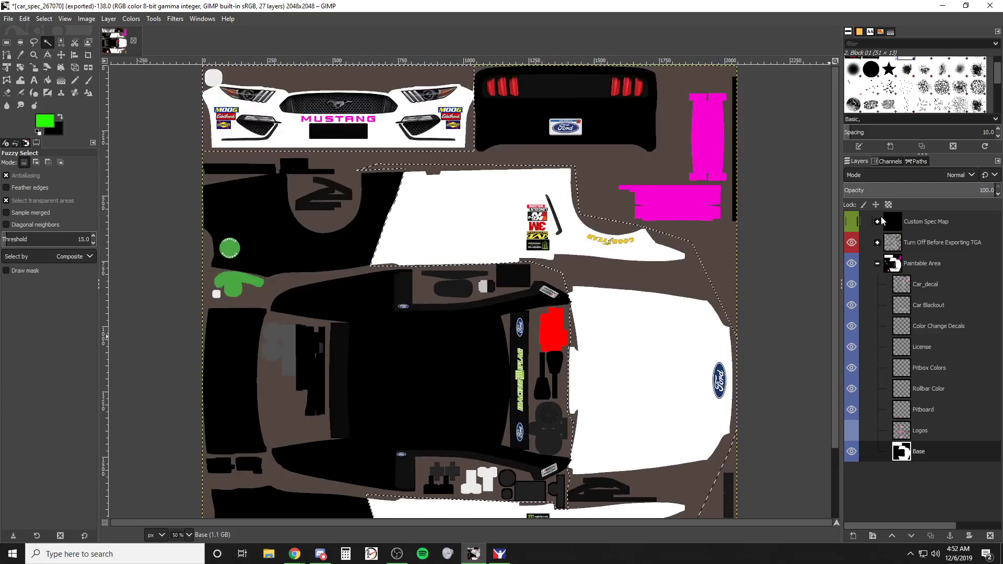
# Step: Expand and show the Custom Spec Map group, and set up a red Bucket Fill on the Base Paint #1 layer
pyautogui.click(878, 222)
pyautogui.click(852, 221)
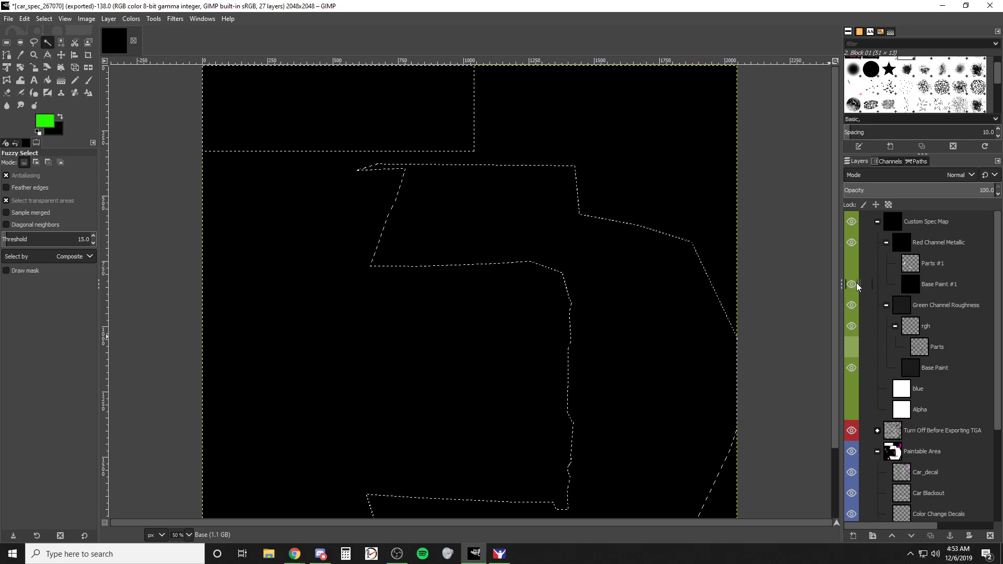
pyautogui.click(42, 119)
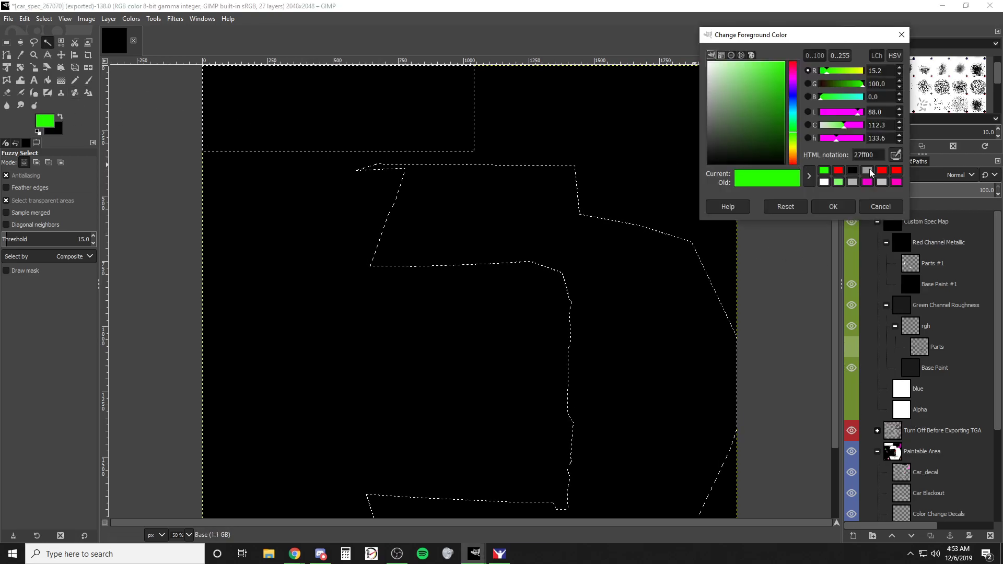
pyautogui.click(839, 171)
pyautogui.click(835, 206)
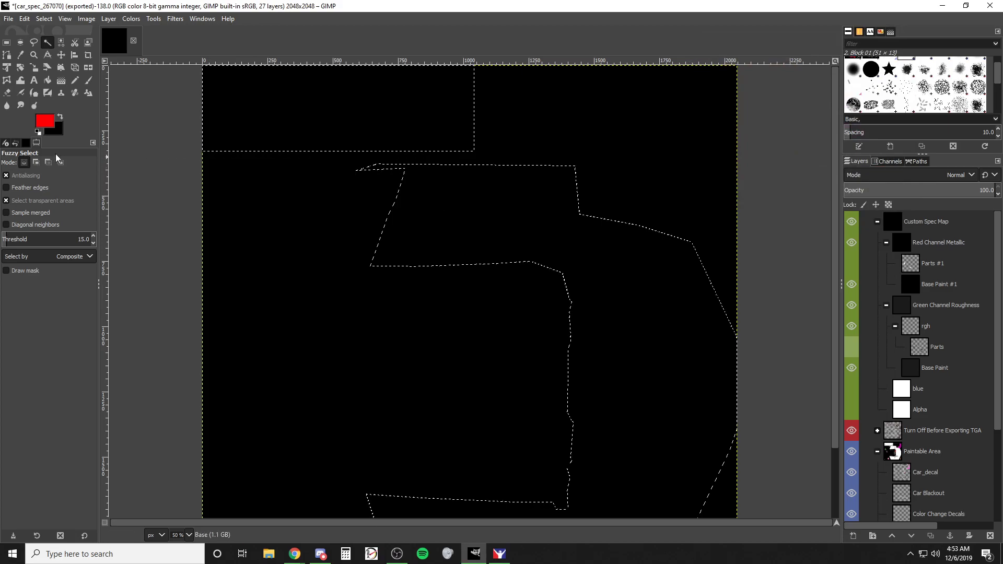
pyautogui.click(47, 80)
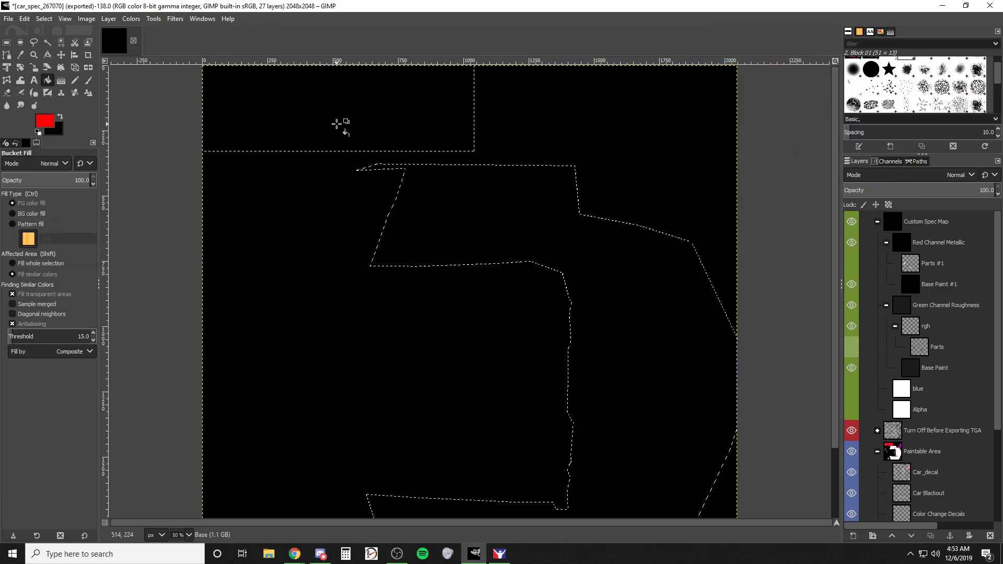
pyautogui.click(910, 284)
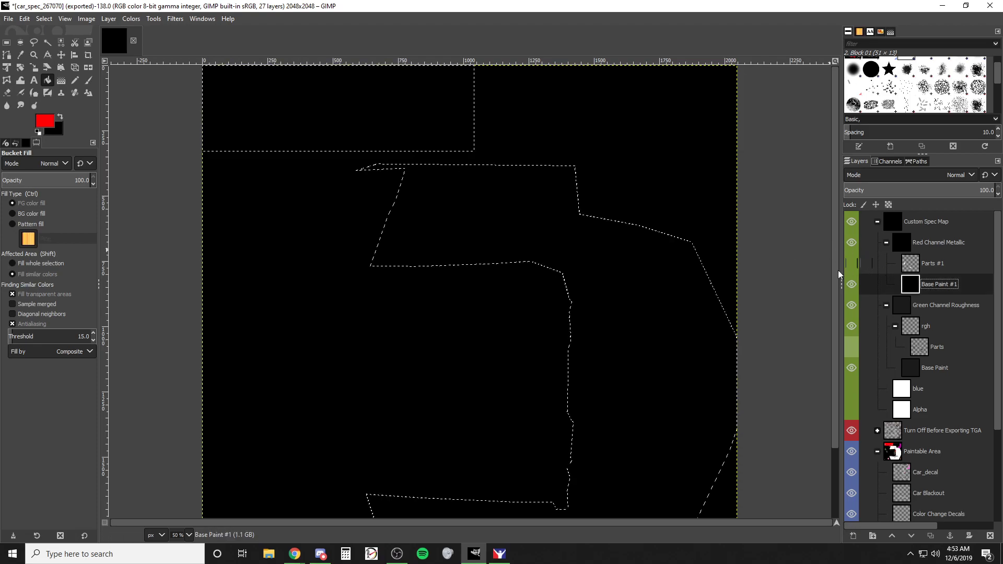
# Step: Undo the red fill made by mistake on the Base layer's front bumper
pyautogui.scroll(-3, 789, 286)
pyautogui.scroll(-3, 916, 371)
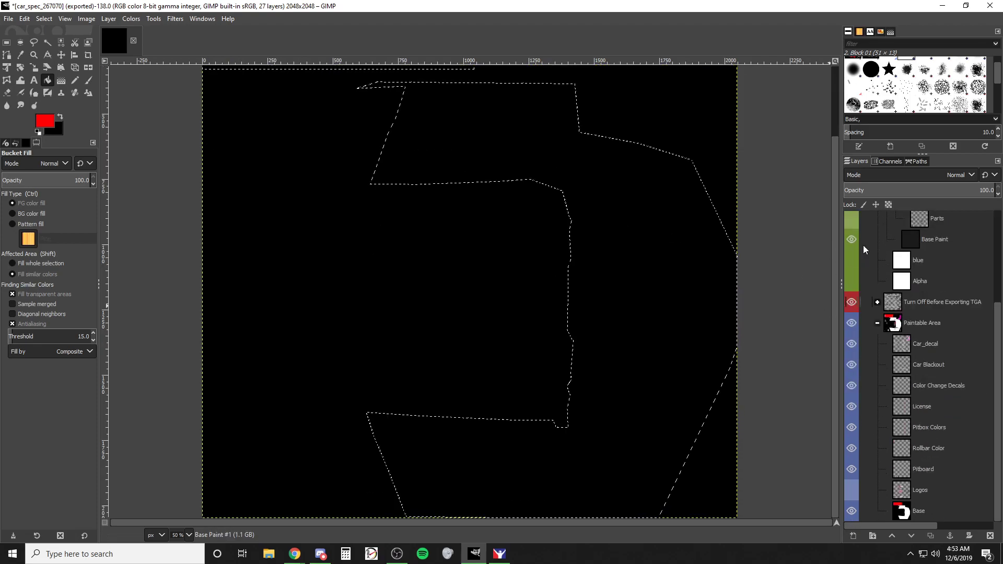
pyautogui.scroll(3, 883, 303)
pyautogui.click(852, 221)
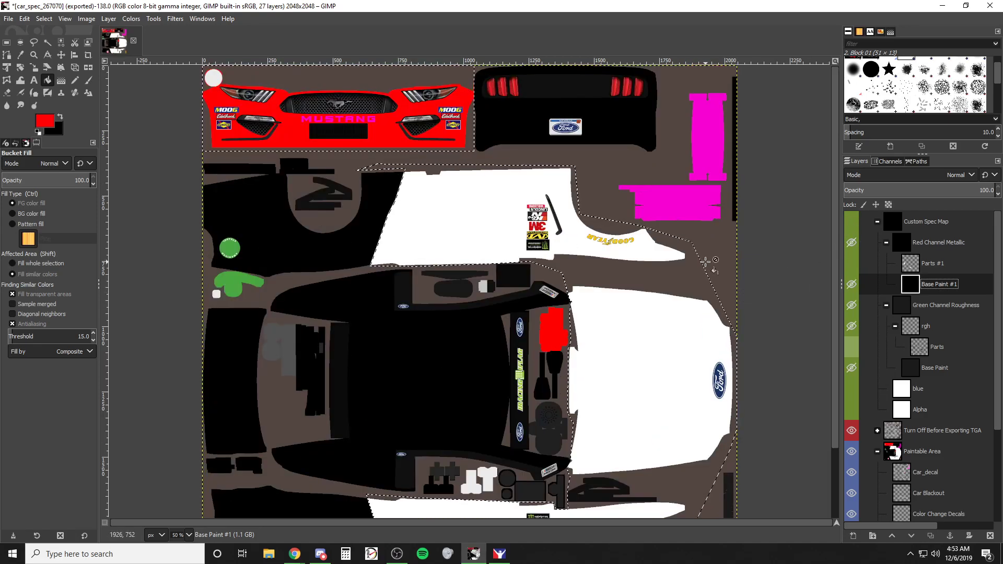
pyautogui.hotkey('ctrl', 'z')
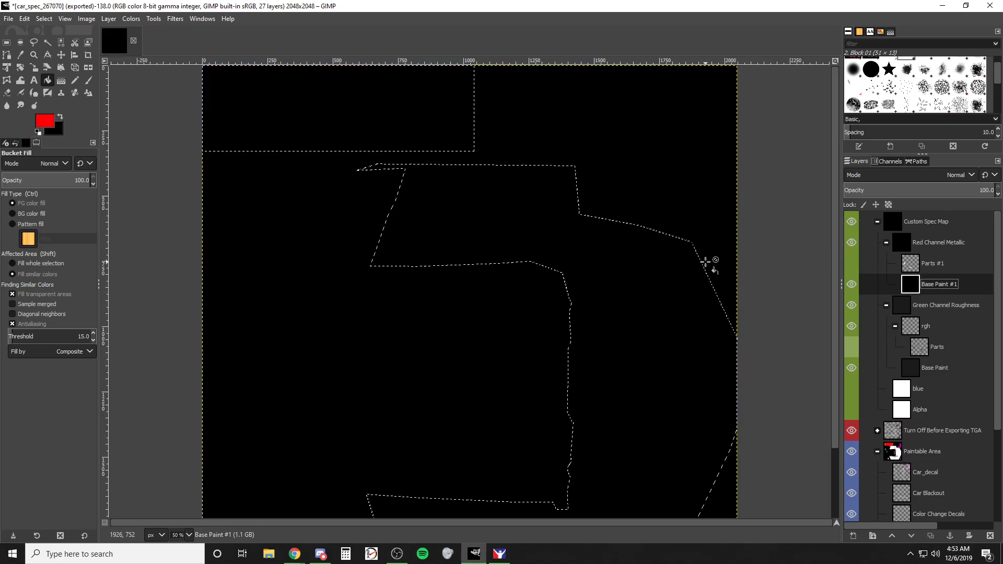
pyautogui.click(852, 221)
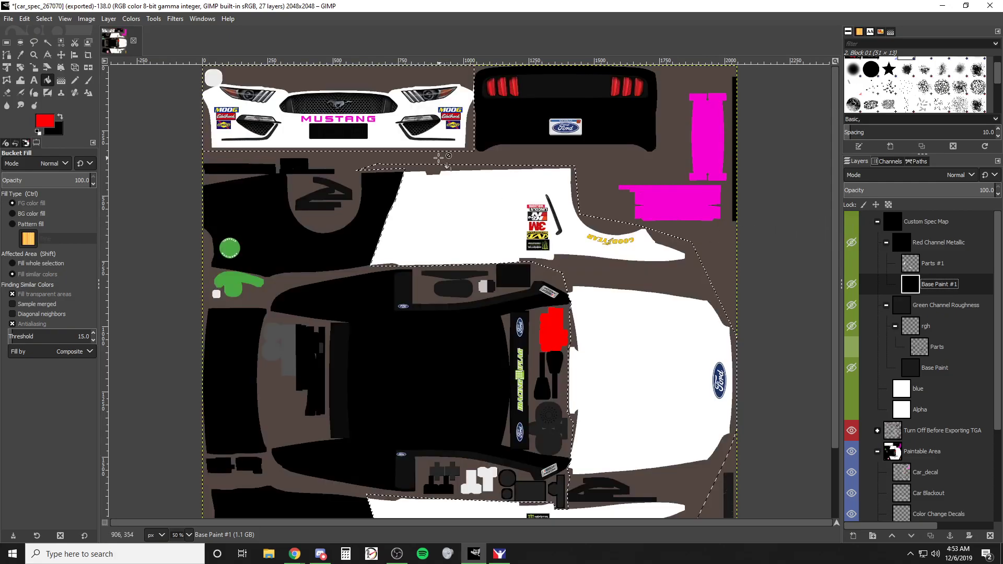
pyautogui.scroll(-2, 620, 347)
pyautogui.scroll(2, 631, 337)
# Step: Show the Custom Spec Map group again and fill the selected bumper, side and hood areas of Base Paint #1 with red
pyautogui.click(852, 221)
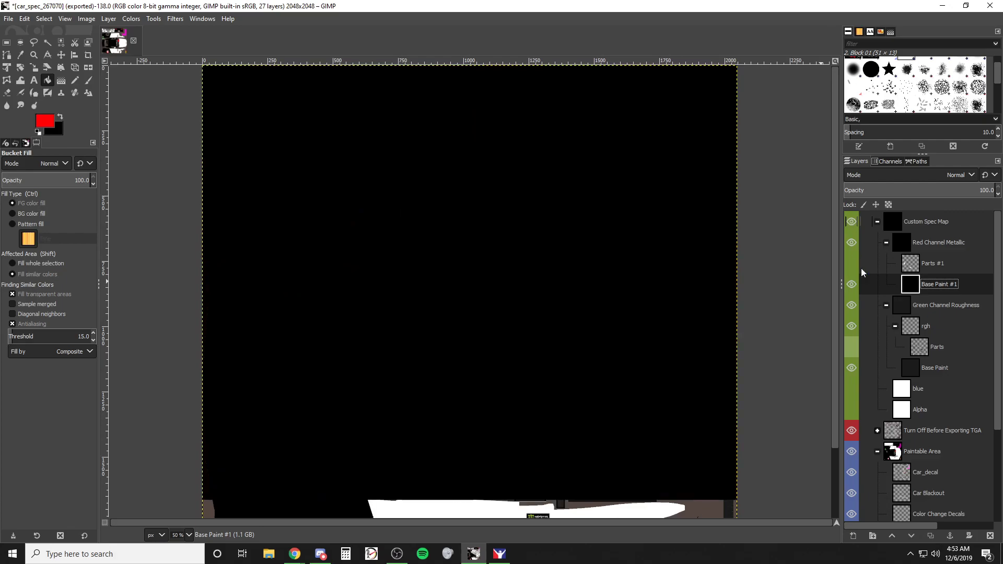
pyautogui.click(313, 112)
pyautogui.click(536, 227)
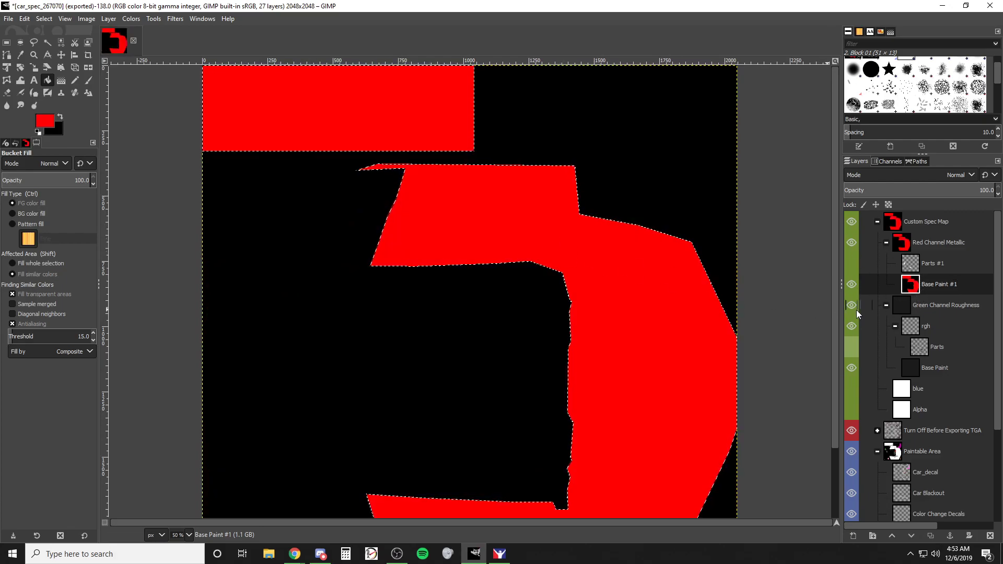
# Step: Invert the selection and erase all the black around the red areas on Base Paint #1, using an eraser size of about 1069
pyautogui.click(31, 20)
pyautogui.click(55, 57)
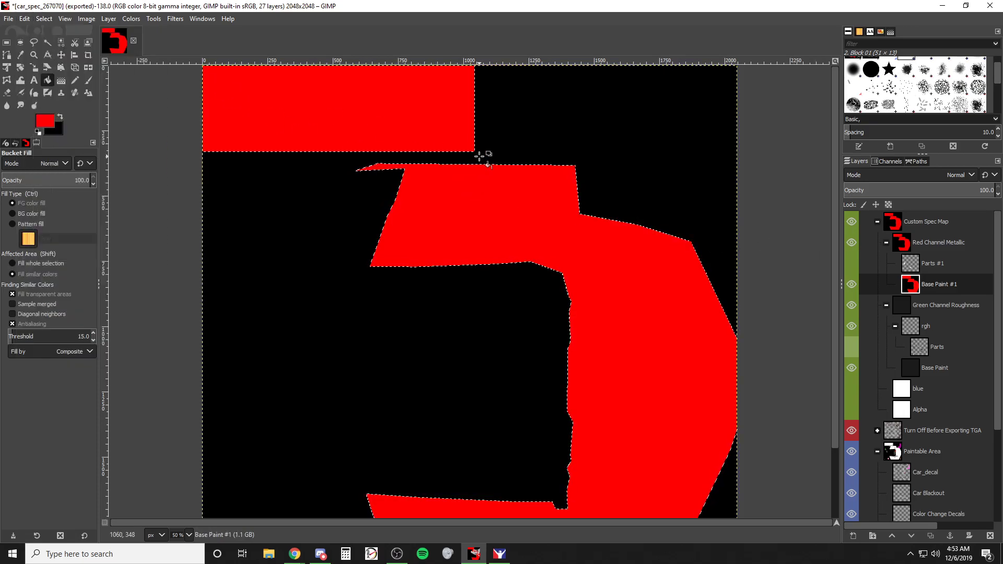
pyautogui.click(7, 92)
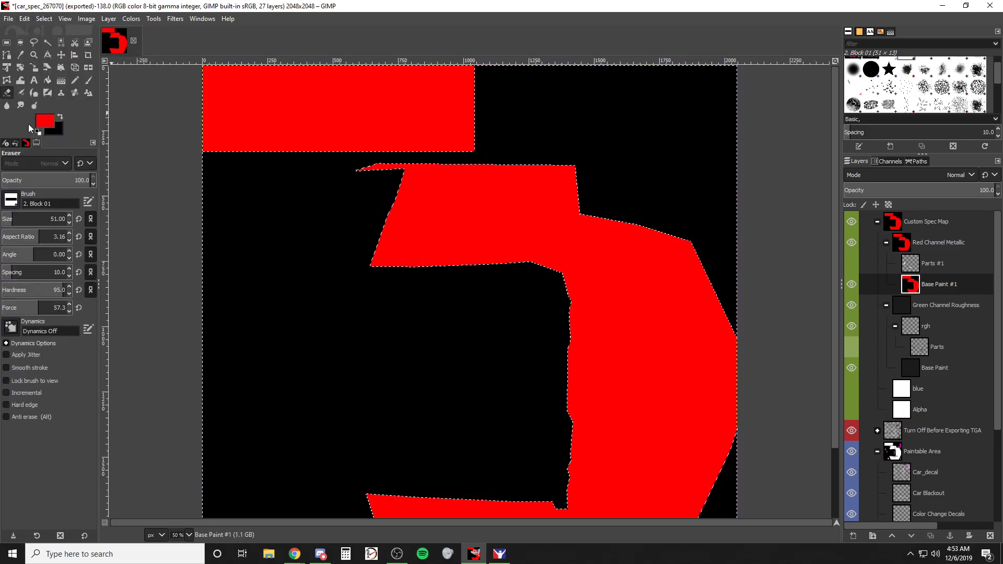
pyautogui.moveTo(15, 219); pyautogui.dragTo(70, 220)
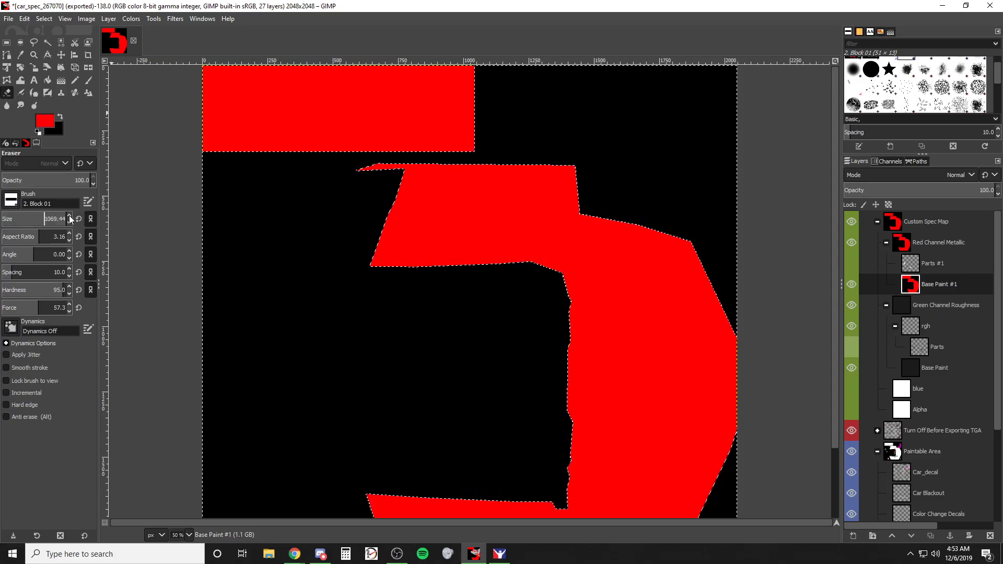
pyautogui.moveTo(314, 148); pyautogui.dragTo(330, 460)
pyautogui.moveTo(325, 526)
pyautogui.mouseDown()
pyautogui.moveTo(471, 517)
pyautogui.moveTo(688, 524)
pyautogui.moveTo(672, 303)
pyautogui.mouseUp()
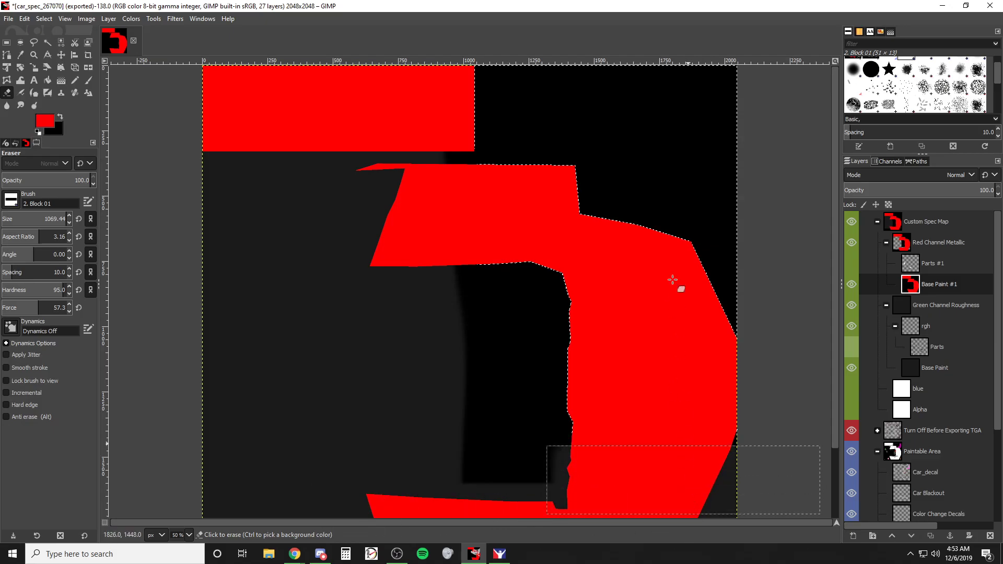
pyautogui.moveTo(686, 104)
pyautogui.mouseDown()
pyautogui.moveTo(594, 79)
pyautogui.moveTo(510, 162)
pyautogui.moveTo(533, 477)
pyautogui.moveTo(497, 331)
pyautogui.mouseUp()
pyautogui.scroll(-3, 497, 331)
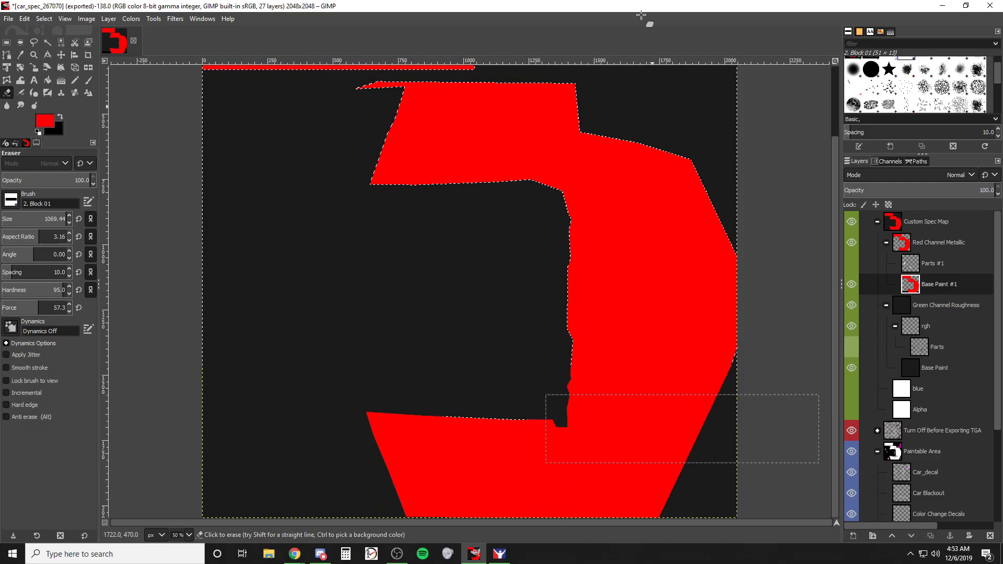
pyautogui.scroll(3, 548, 294)
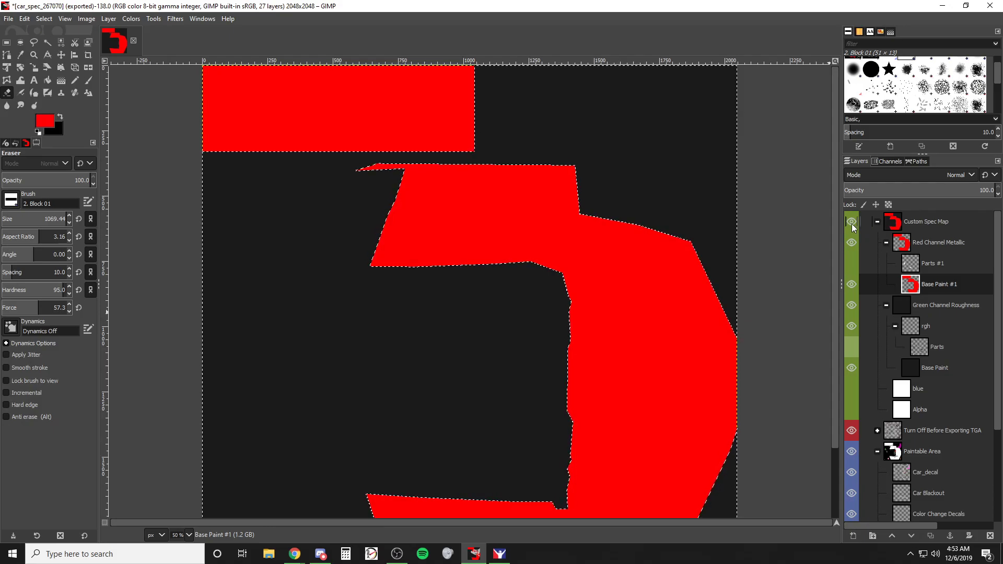
# Step: Export the spec map as the car_spec TGA file in the stockcars fordmustang2019 folder, with RLE compression and bottom-left origin
pyautogui.click(11, 23)
pyautogui.click(32, 181)
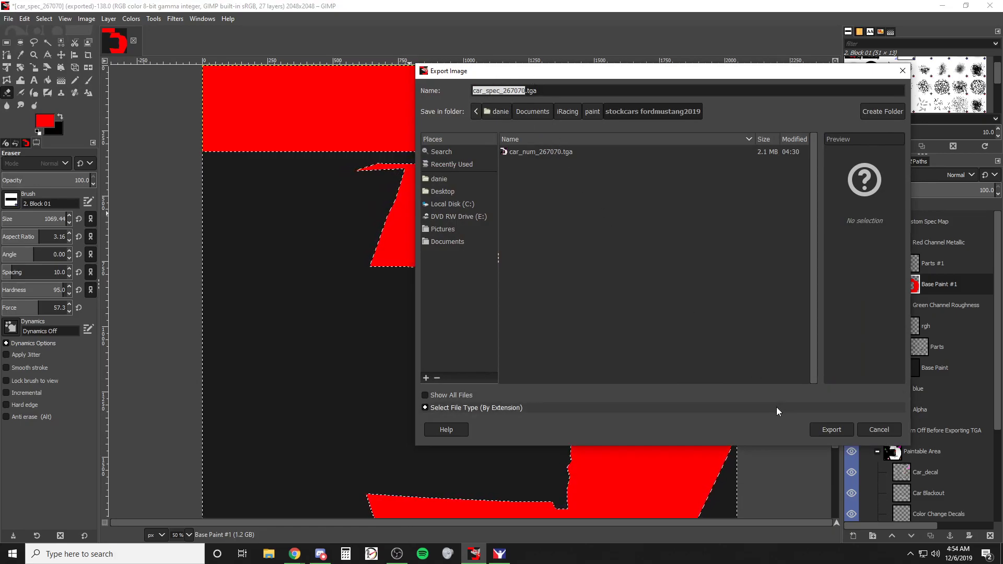
pyautogui.click(825, 428)
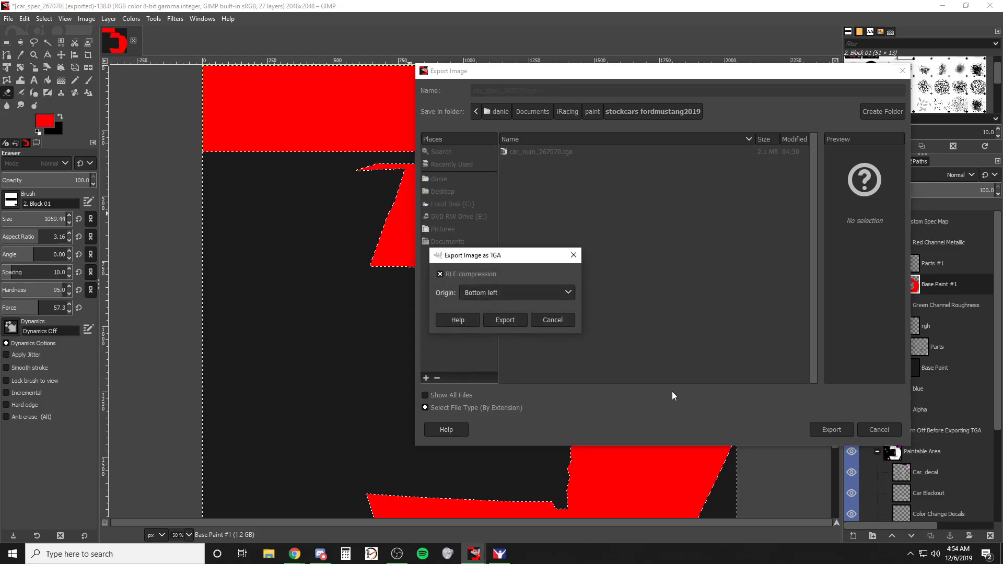
pyautogui.click(510, 321)
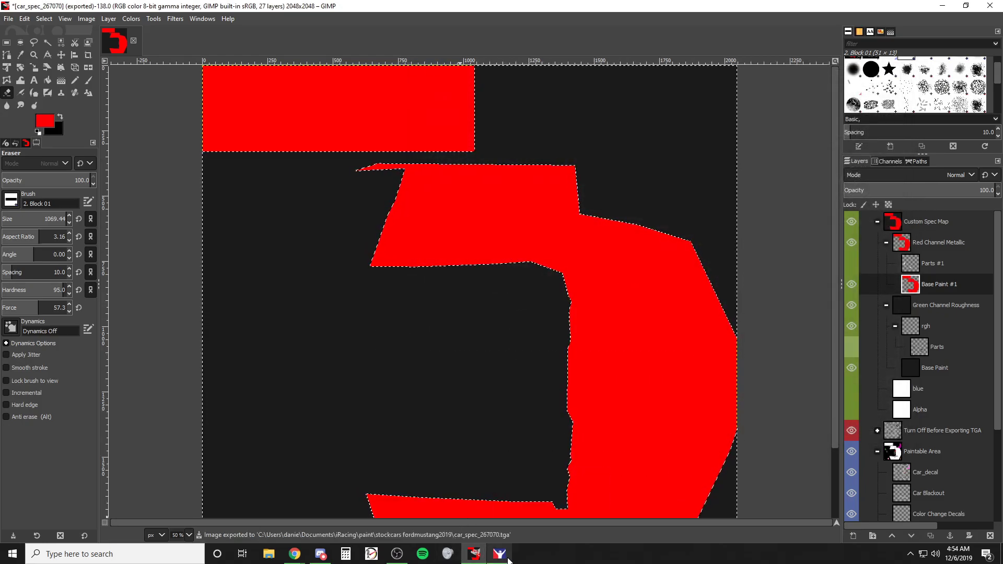
# Step: Switch to iRacing, reload the car textures to apply the exported spec map, and leave full-screen view
pyautogui.moveTo(500, 554)
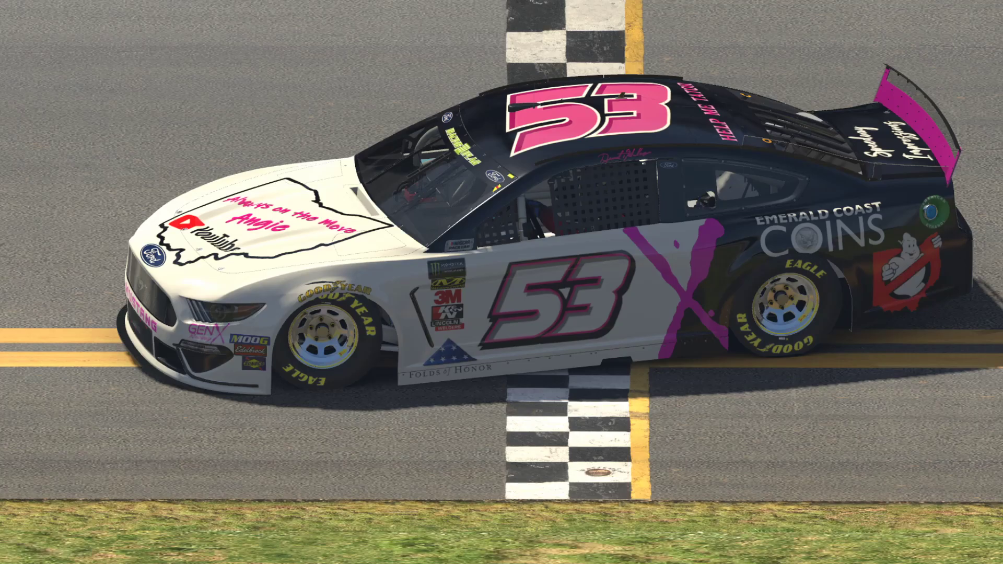
pyautogui.hotkey('ctrl', 'r')
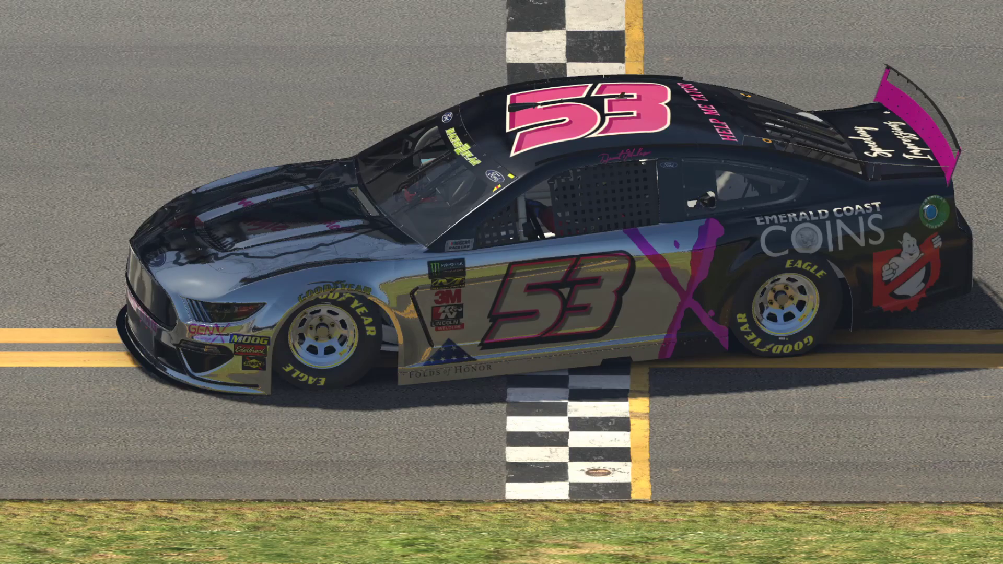
pyautogui.hotkey('alt', 'Return')
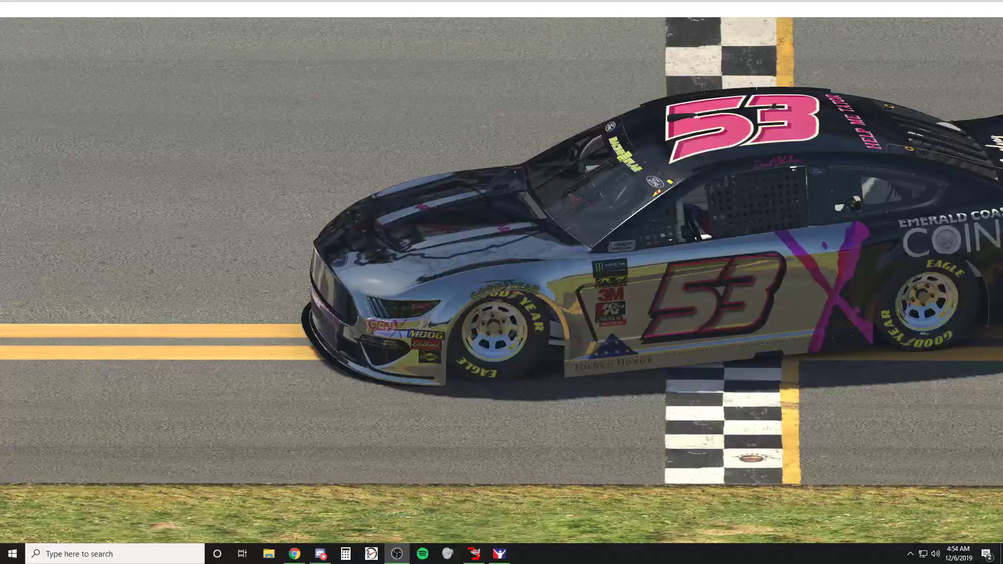
# Step: Switch back to GIMP and hide the Custom Spec Map group to expose the paint template
pyautogui.hotkey('alt', 'Tab')
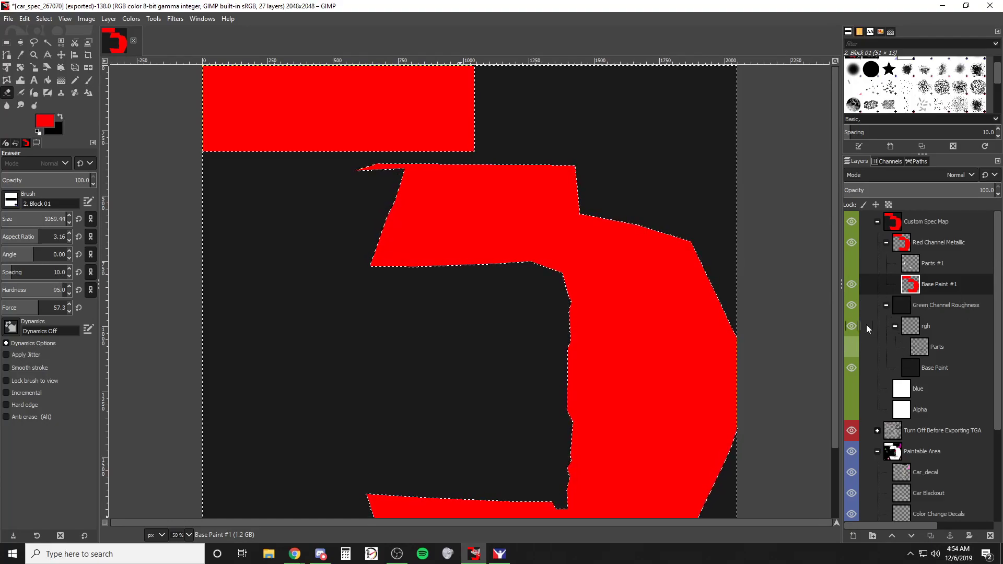
pyautogui.click(852, 221)
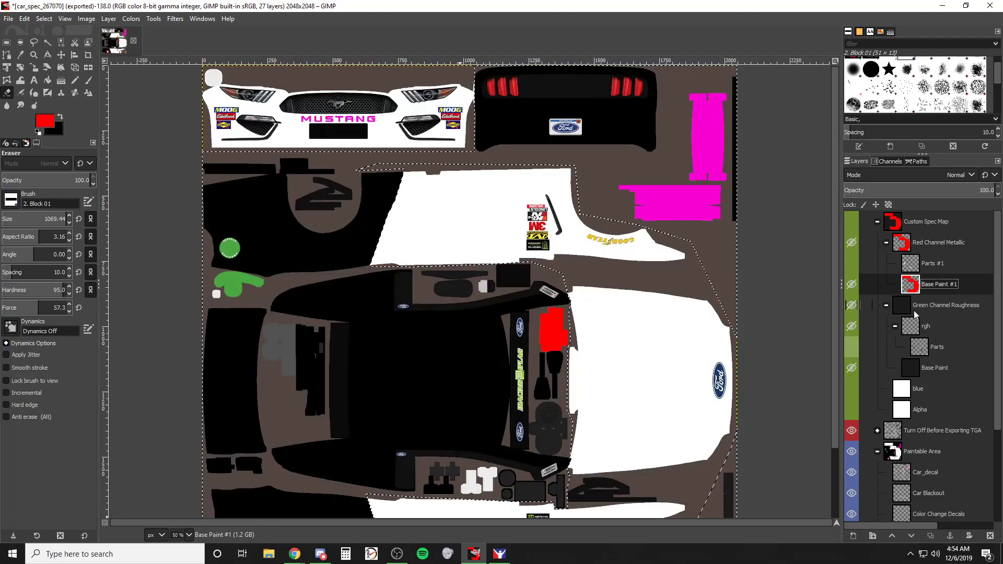
pyautogui.scroll(-5, 913, 317)
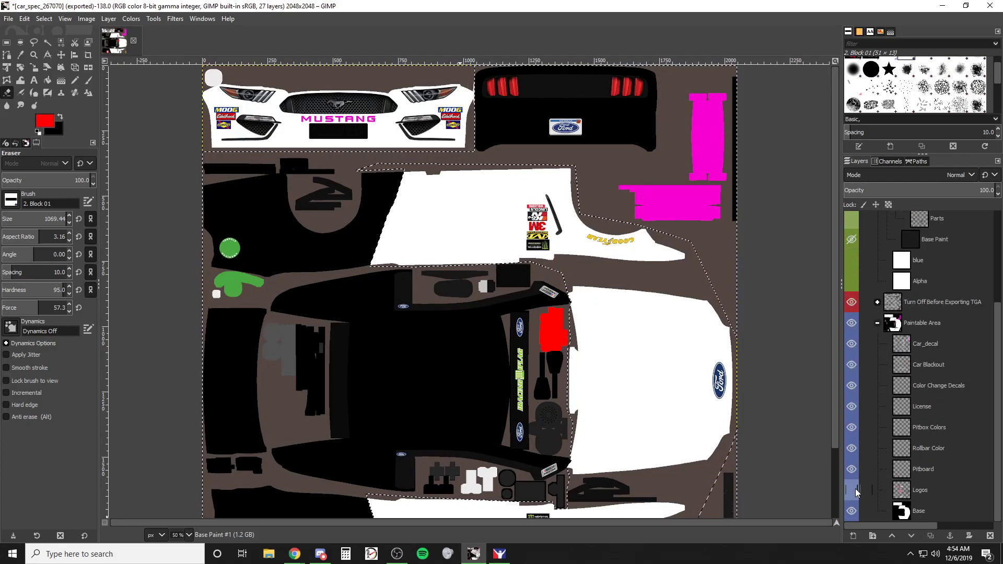
# Step: Clear the old selection and fuzzy-select the black area surrounding the white body paint on the Base layer
pyautogui.click(6, 54)
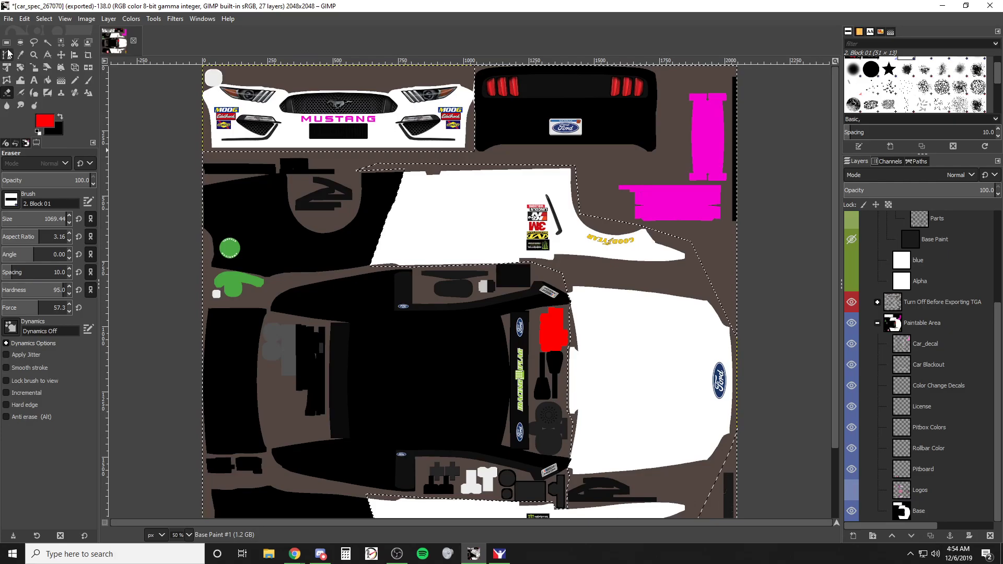
pyautogui.click(7, 42)
pyautogui.click(120, 114)
pyautogui.click(47, 42)
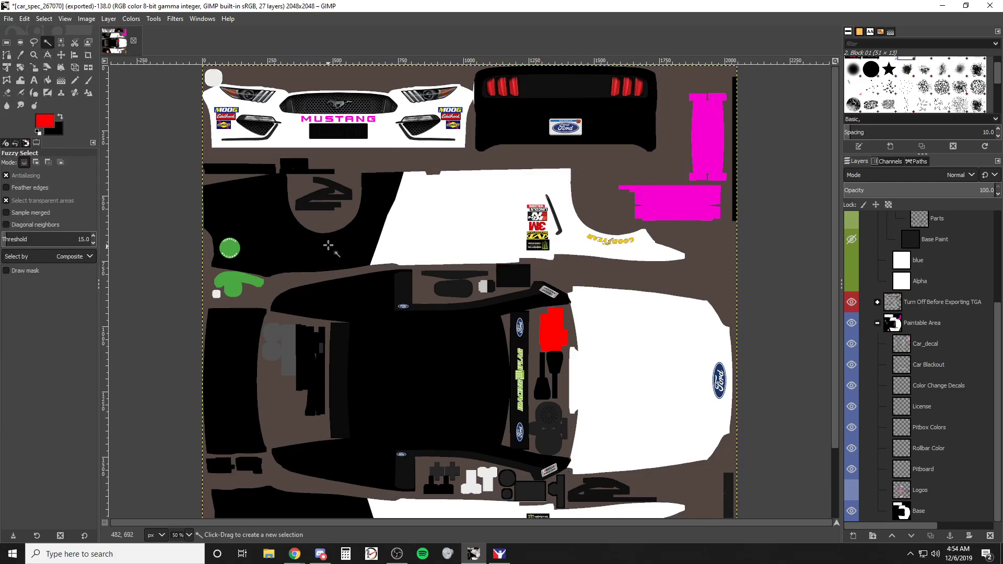
pyautogui.click(416, 382)
pyautogui.scroll(-3, 432, 381)
pyautogui.scroll(3, 434, 377)
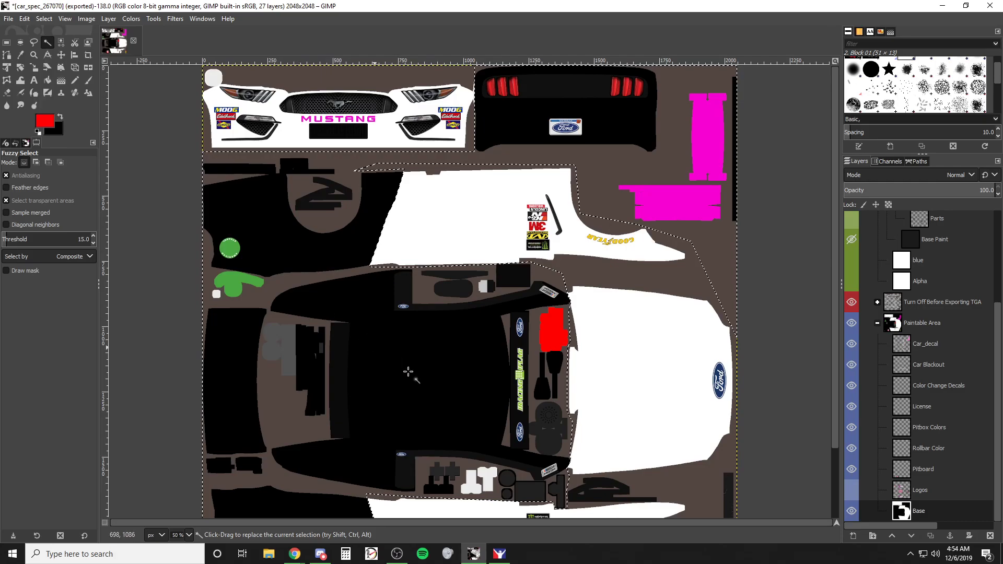
pyautogui.scroll(-3, 512, 406)
pyautogui.scroll(3, 937, 458)
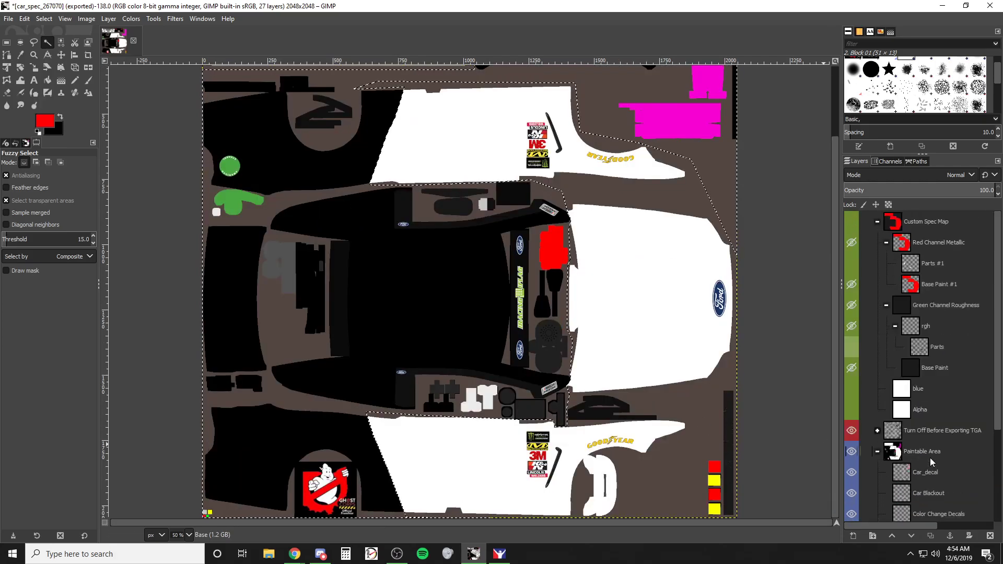
# Step: Show the Custom Spec Map group again and bucket-fill the selected area of the Green Channel Roughness Base Paint layer with bright green
pyautogui.click(852, 222)
pyautogui.click(911, 369)
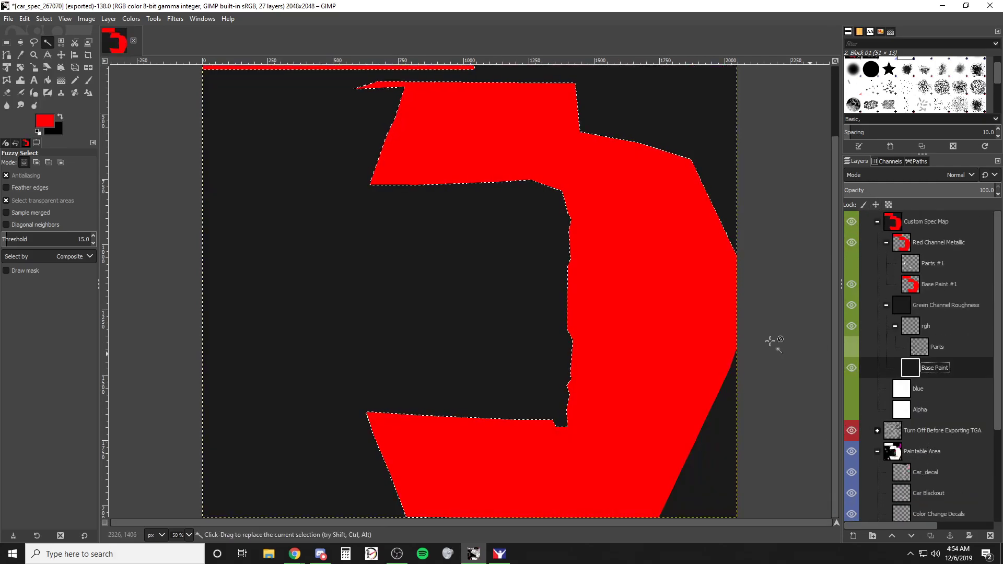
pyautogui.click(47, 82)
pyautogui.click(45, 120)
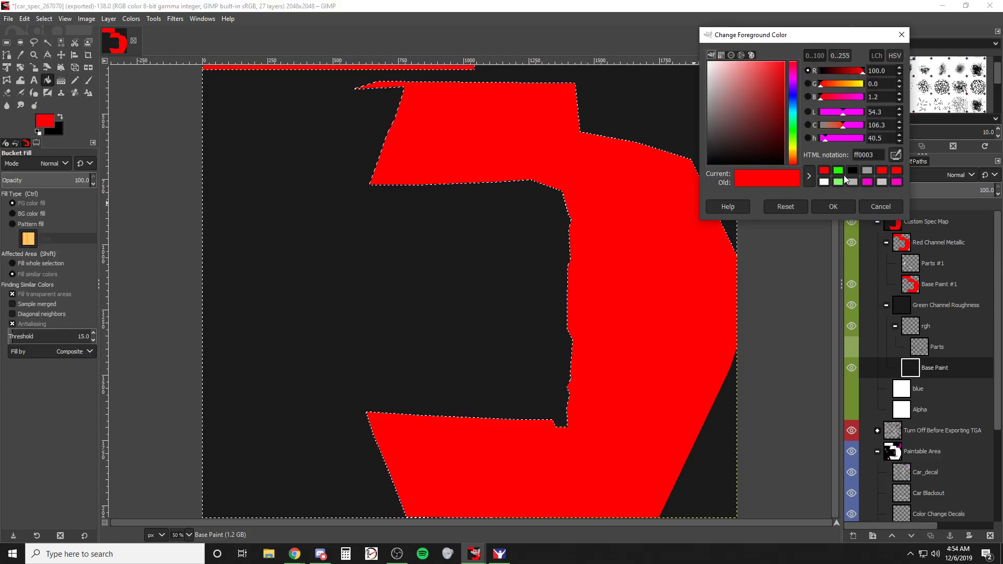
pyautogui.click(838, 171)
pyautogui.click(847, 208)
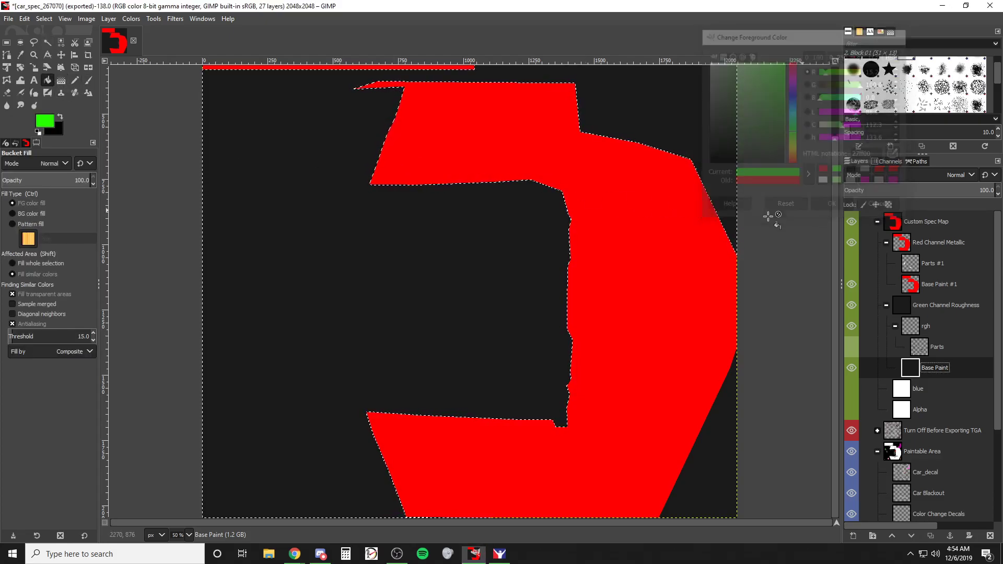
pyautogui.click(458, 263)
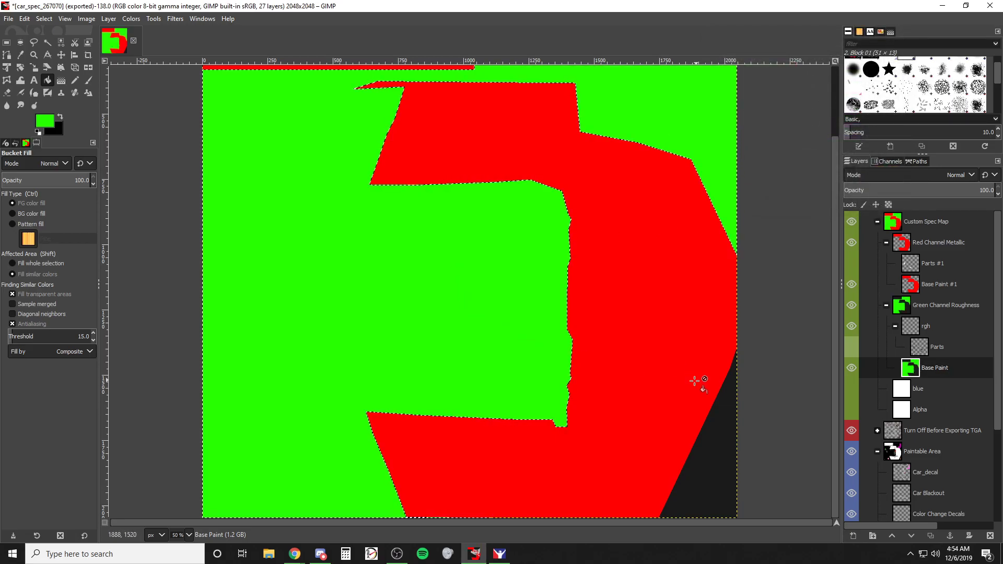
# Step: Clear the selection and fill the remaining dark corner and the area behind the red on Base Paint with the same green
pyautogui.click(6, 42)
pyautogui.click(126, 147)
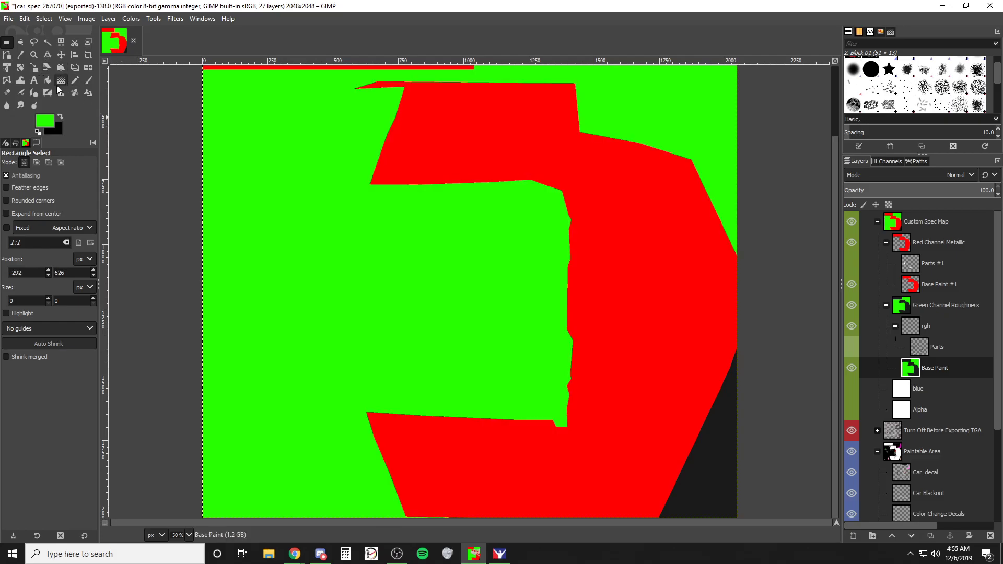
pyautogui.click(48, 81)
pyautogui.click(714, 478)
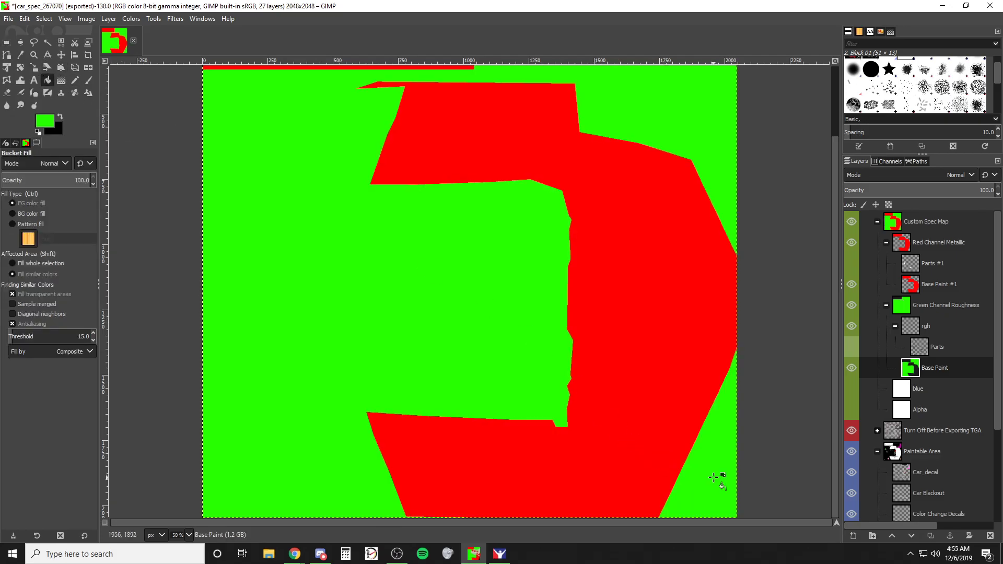
pyautogui.click(729, 442)
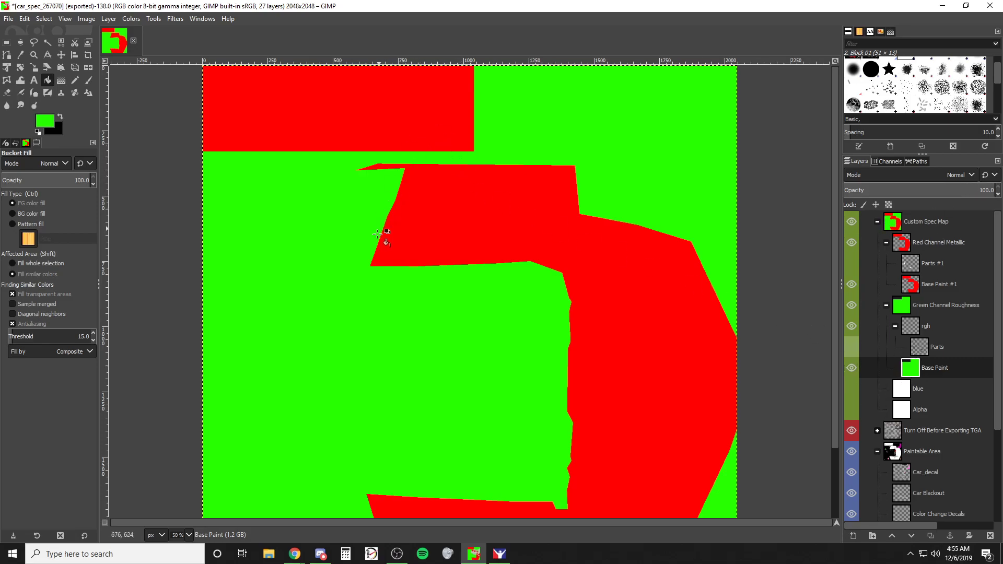
# Step: Set the opacity of the green Base Paint layer to 30 and check the re-exported spec map on the car in iRacing
pyautogui.moveTo(930, 191); pyautogui.dragTo(889, 191)
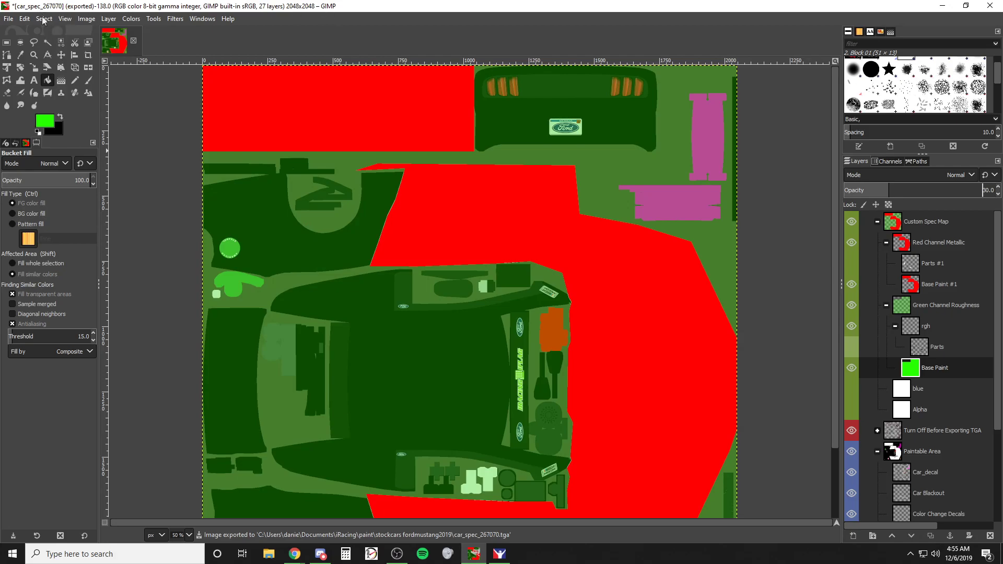
pyautogui.click(503, 555)
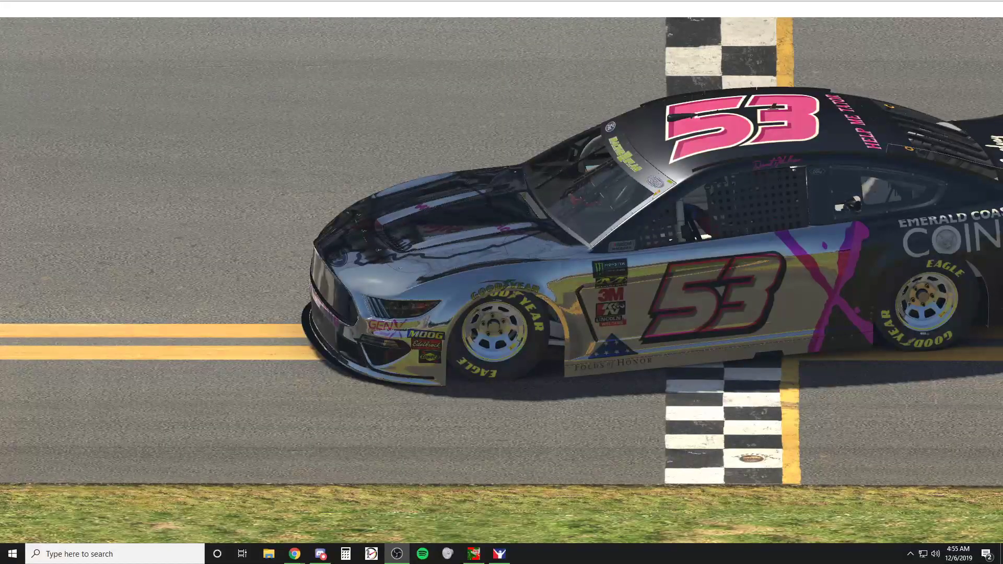
# Step: Return to GIMP, hide the Custom Spec Map group and show the Logos layer in Paintable Area
pyautogui.hotkey('alt', 'Tab')
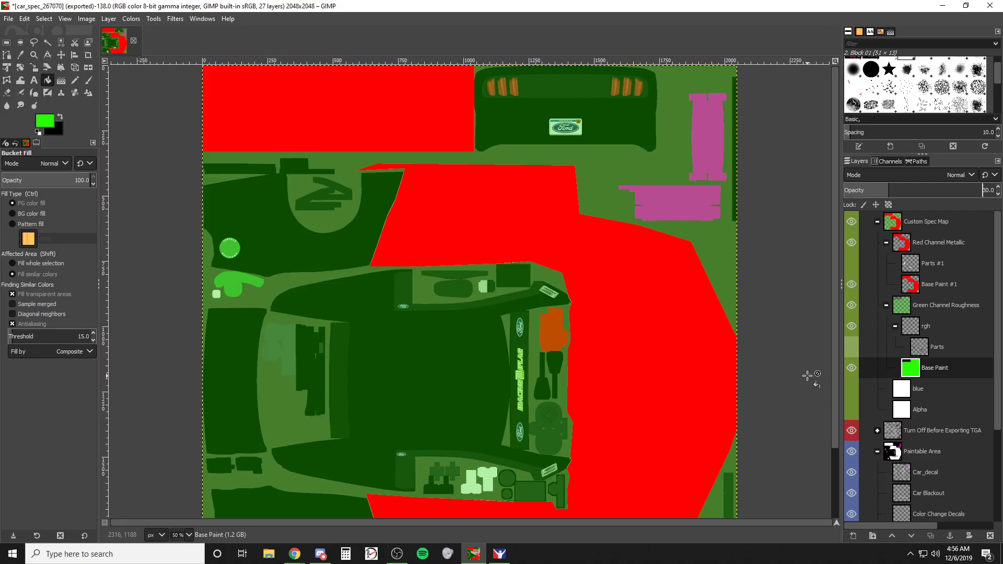
pyautogui.click(850, 223)
pyautogui.scroll(-5, 870, 406)
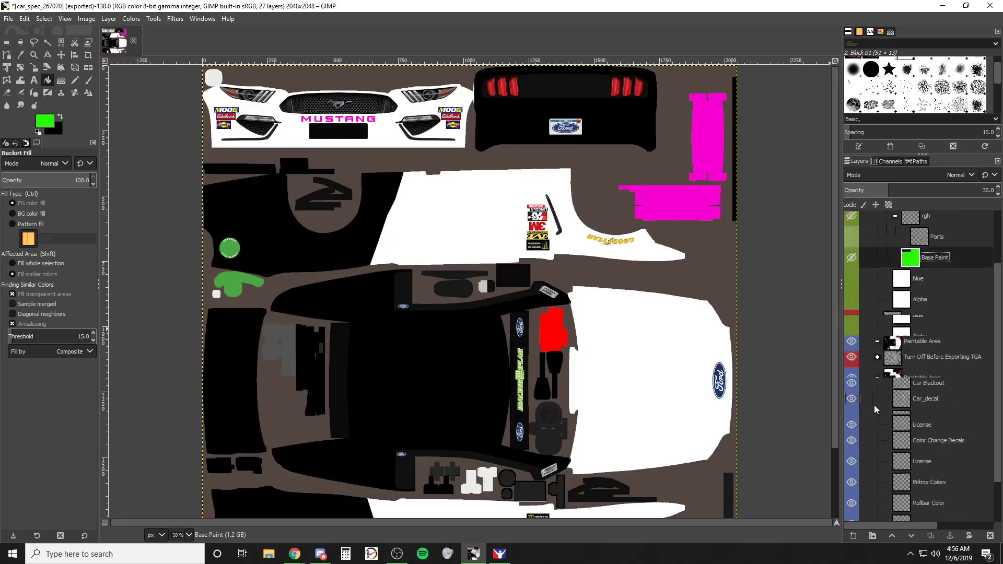
pyautogui.click(851, 490)
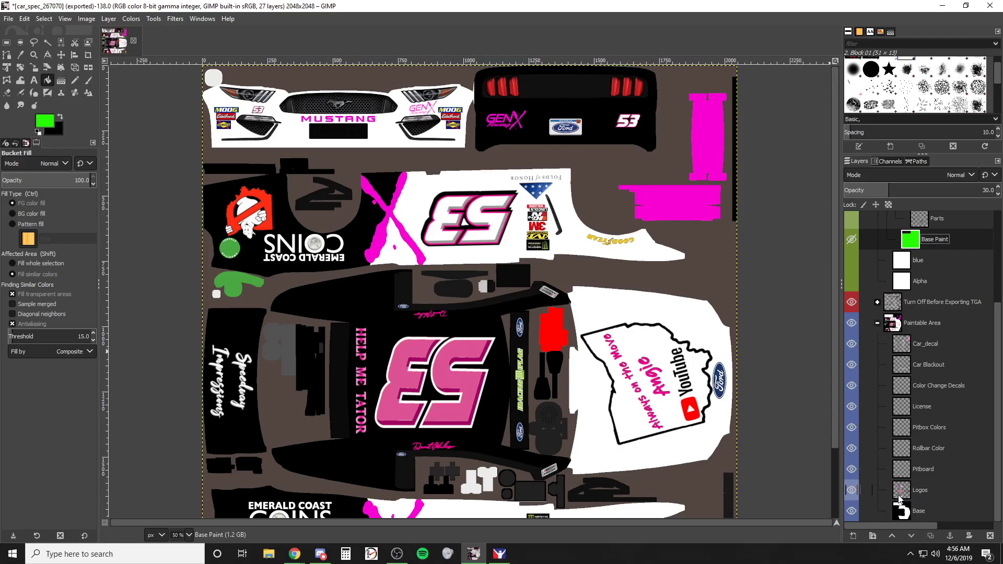
pyautogui.scroll(3, 893, 355)
pyautogui.scroll(-3, 897, 376)
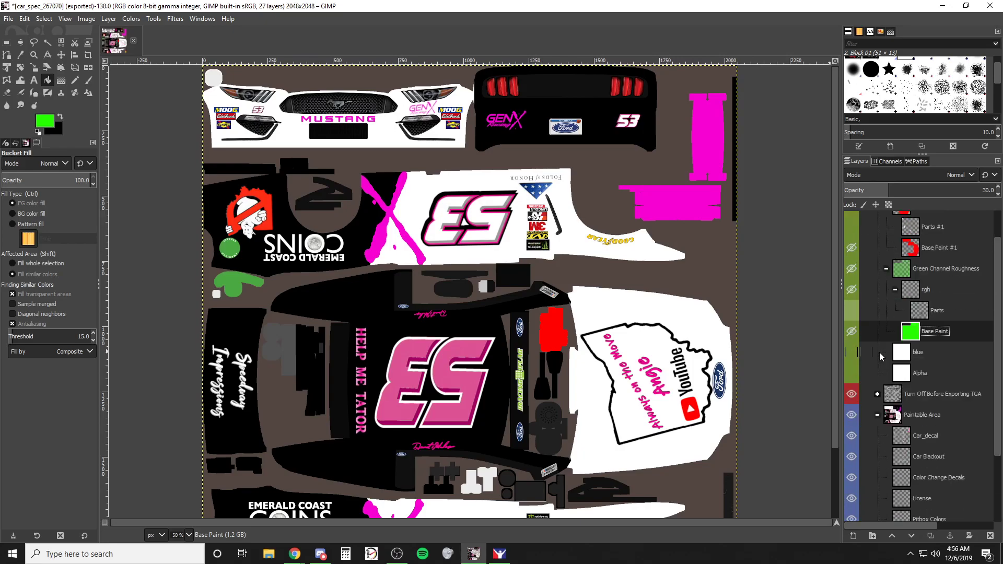
# Step: Fuzzy-select the empty area around all the decals and numbers on the Logos layer
pyautogui.click(907, 490)
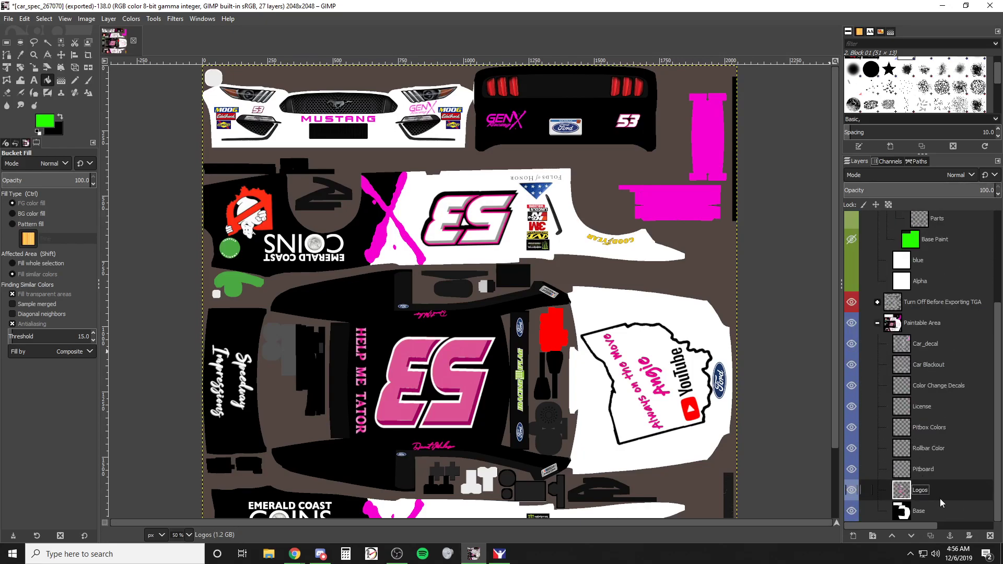
pyautogui.click(48, 42)
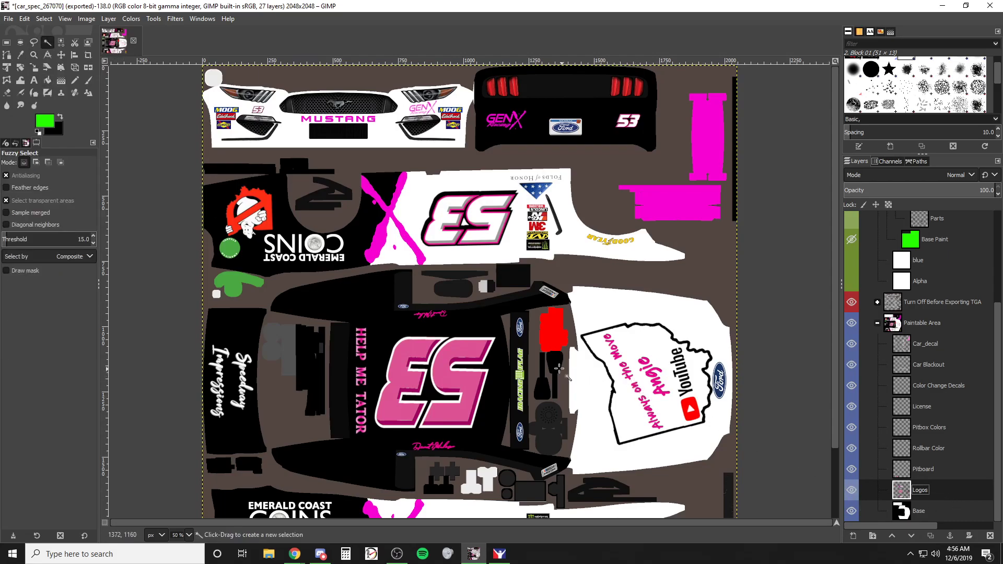
pyautogui.click(466, 347)
pyautogui.moveTo(466, 347); pyautogui.dragTo(470, 390)
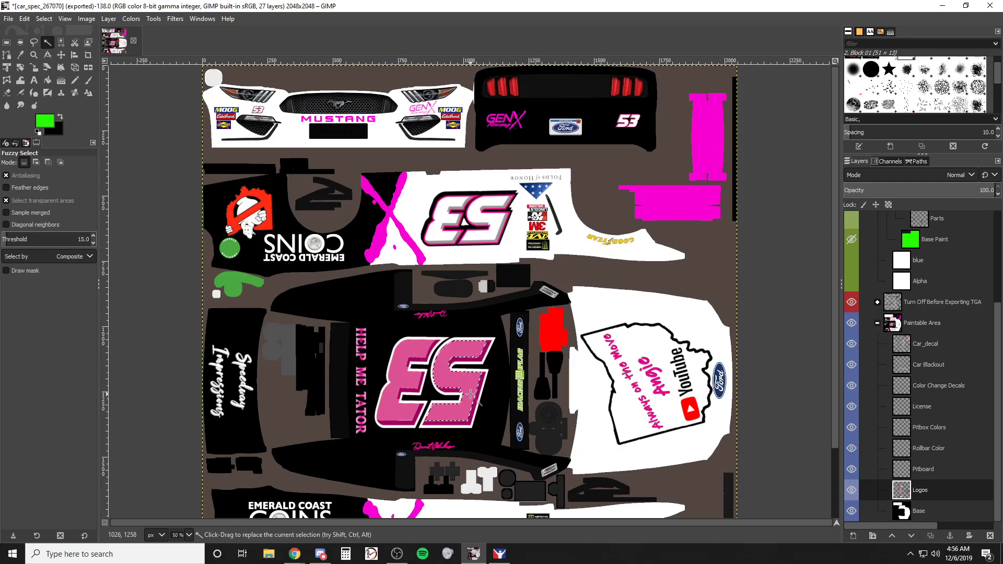
pyautogui.click(485, 411)
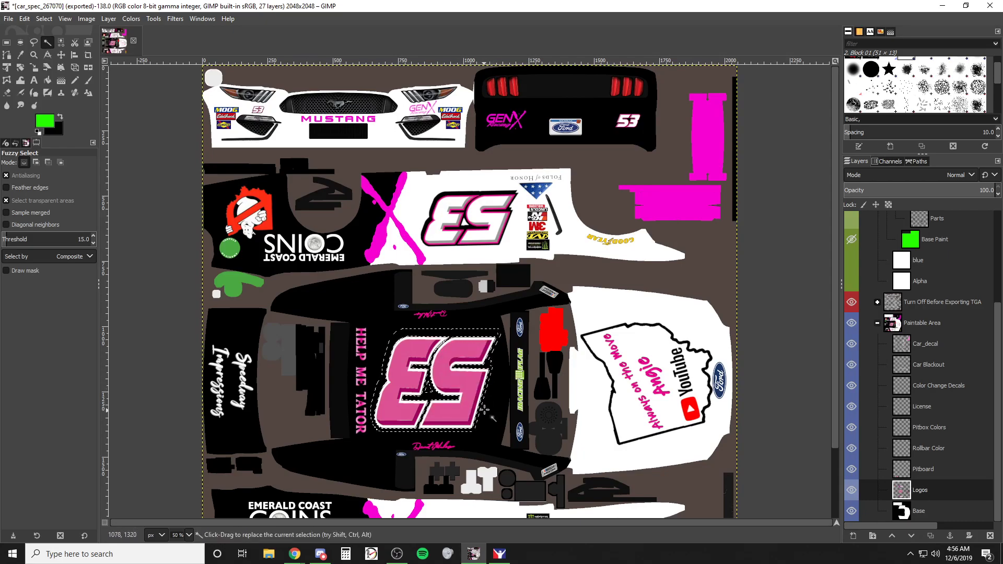
pyautogui.moveTo(483, 317); pyautogui.dragTo(480, 78)
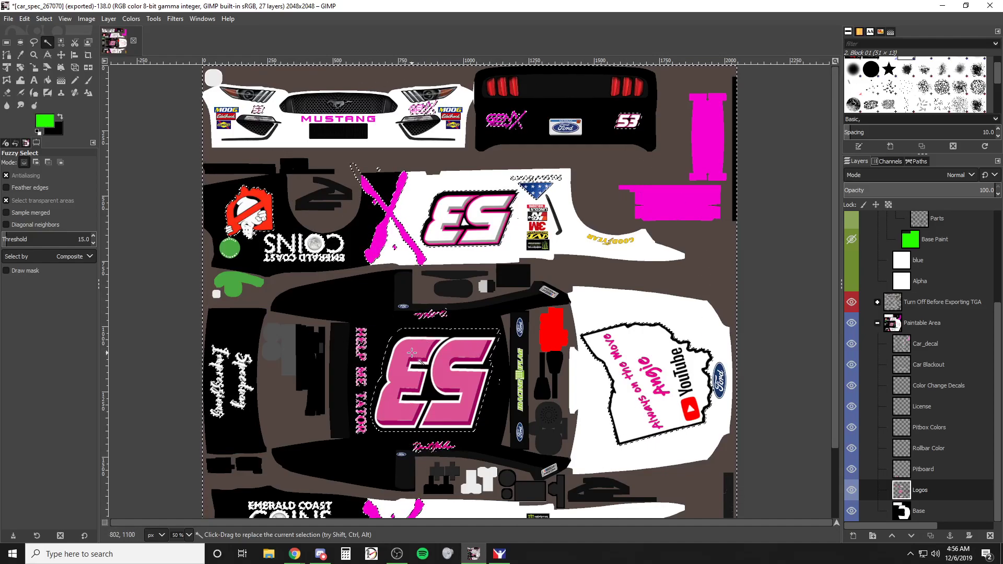
# Step: Check the logo outlines with the Base layer hidden, show it again, and invert the selection so the logos are selected
pyautogui.click(852, 511)
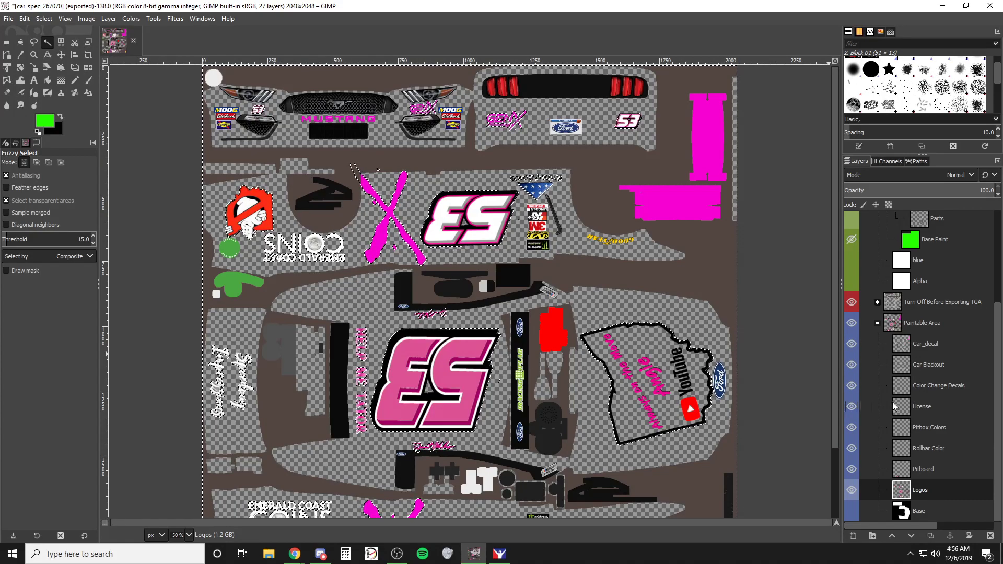
pyautogui.click(851, 513)
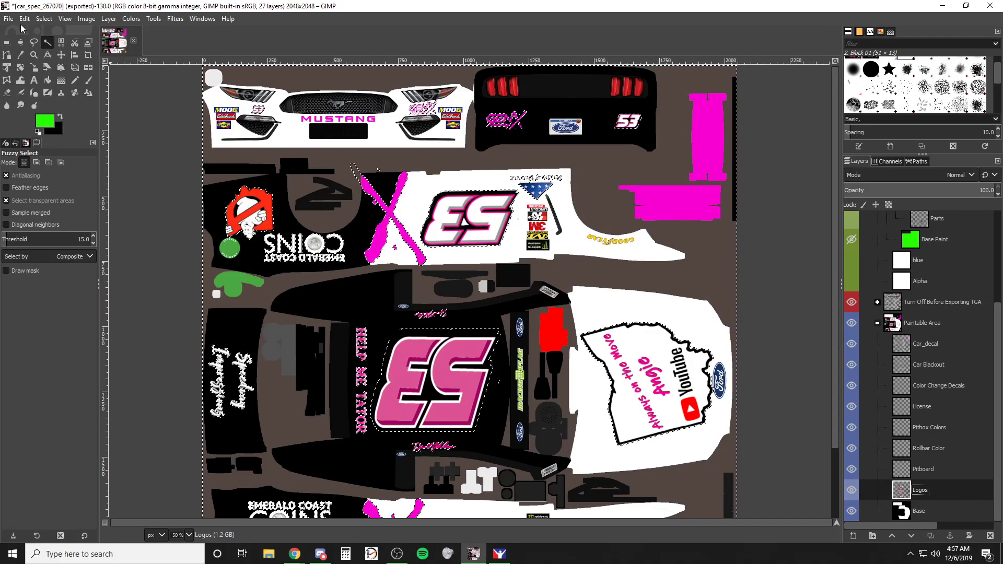
pyautogui.click(42, 19)
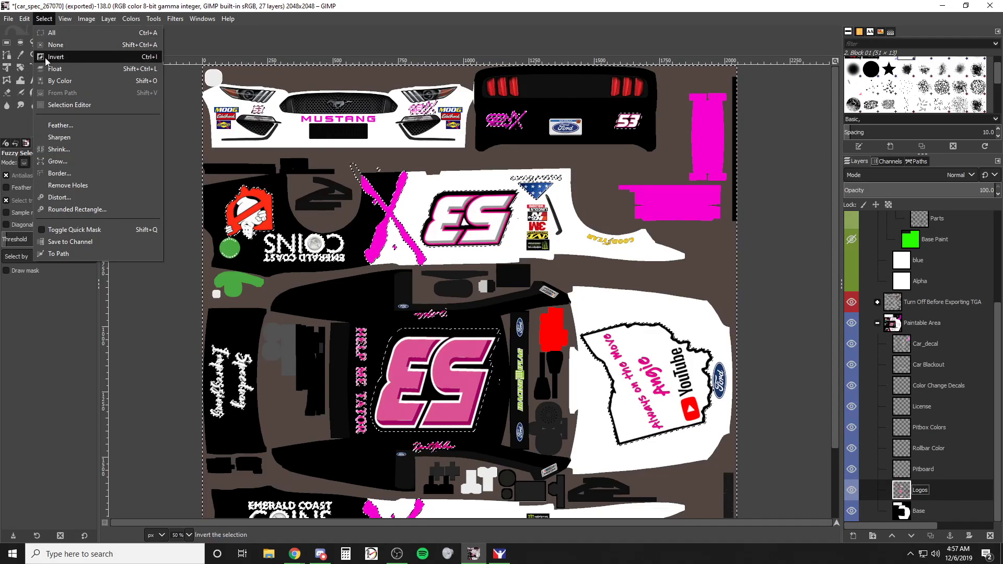
pyautogui.click(406, 409)
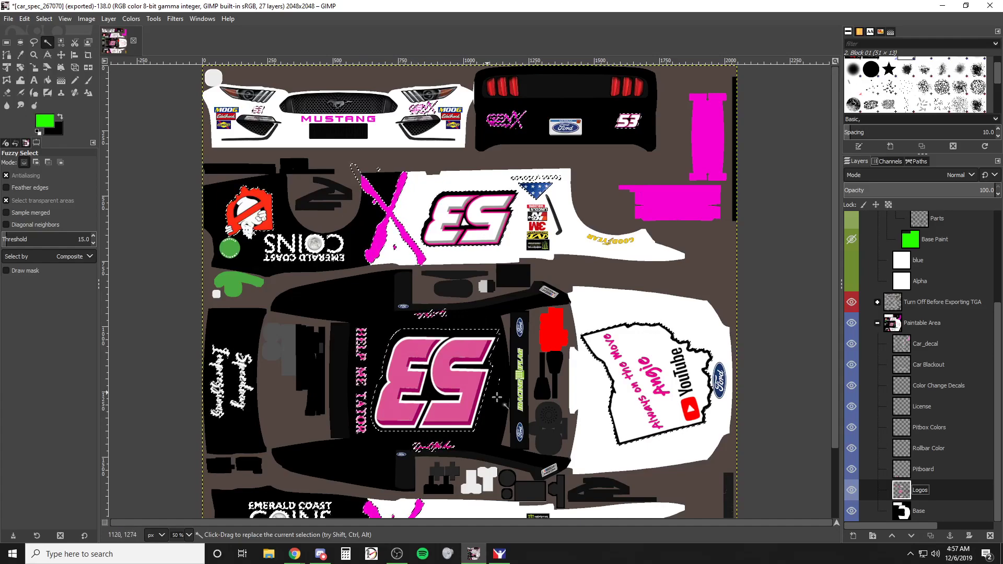
# Step: Switch to the Eraser and make the Custom Spec Map group visible again
pyautogui.click(9, 95)
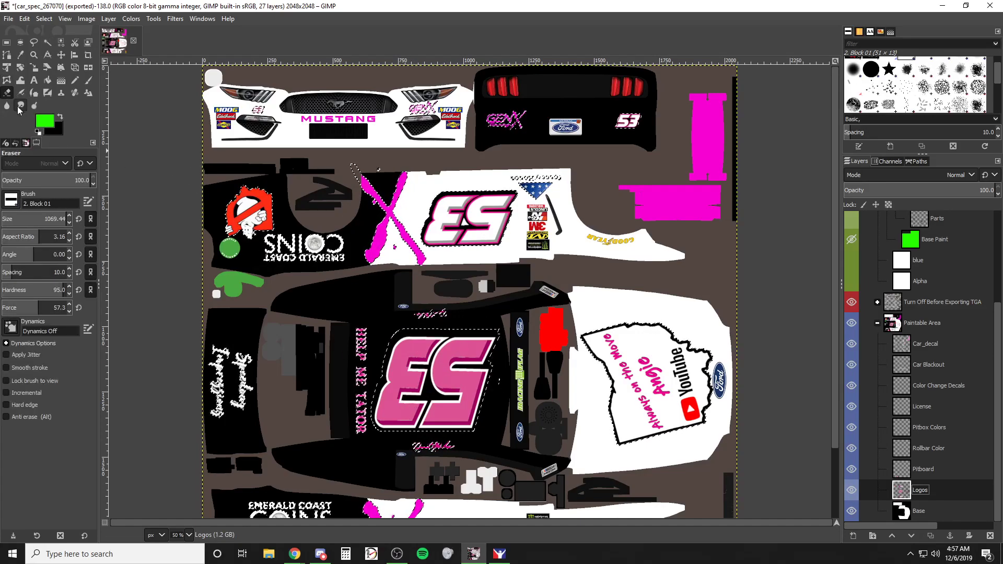
pyautogui.moveTo(460, 348); pyautogui.dragTo(463, 413)
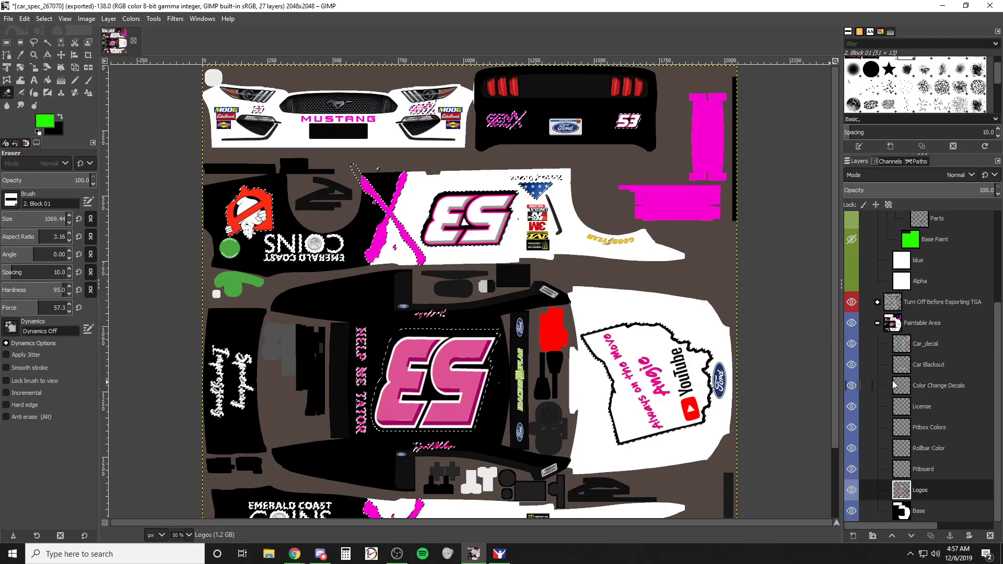
pyautogui.scroll(5, 894, 385)
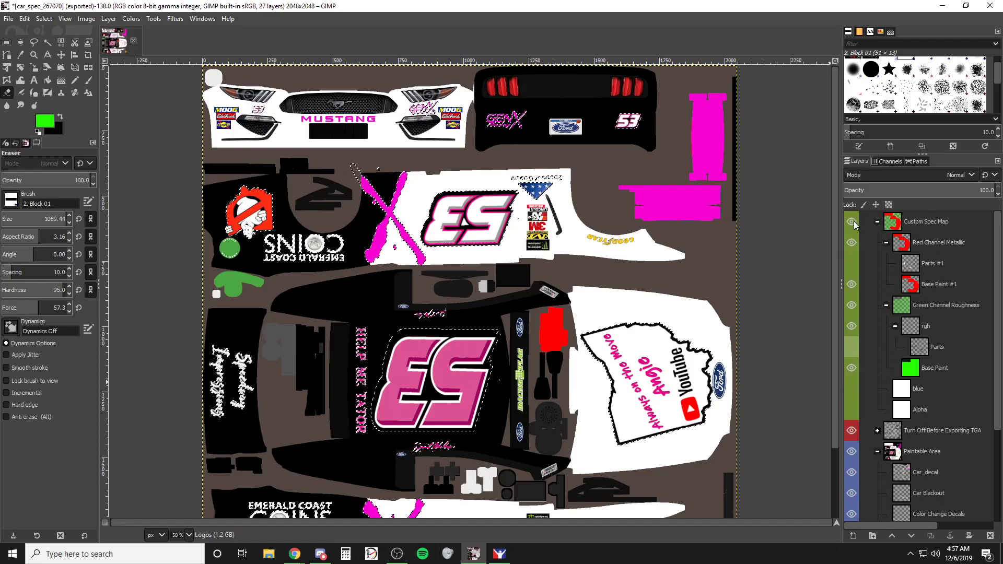
pyautogui.click(852, 222)
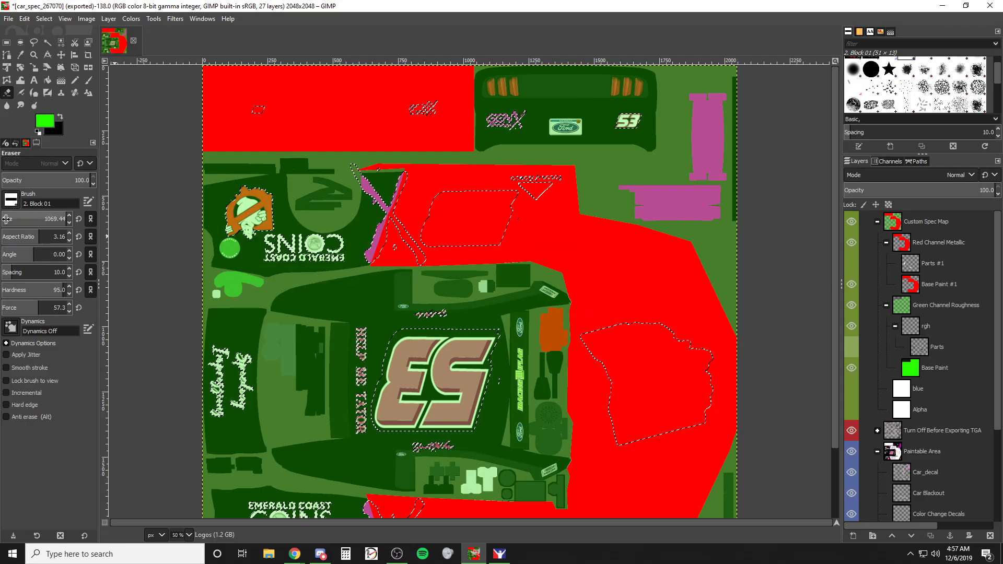
# Step: Erase the red inside the selected X, side 53 and Folds of Honor logos on Base Paint #1, using the 2. Hardness 100 brush at size 153.22
pyautogui.moveTo(15, 222); pyautogui.dragTo(16, 219)
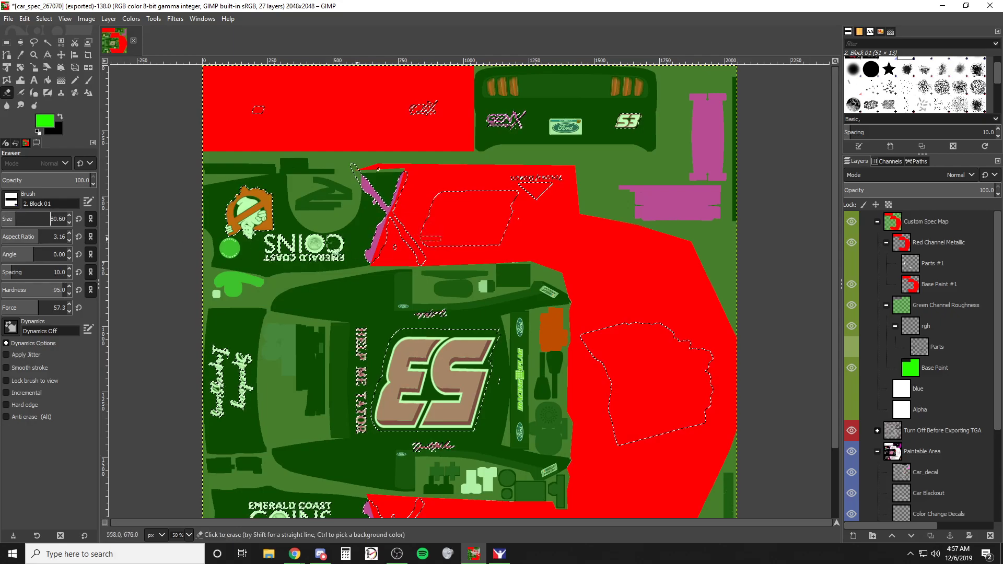
pyautogui.click(10, 200)
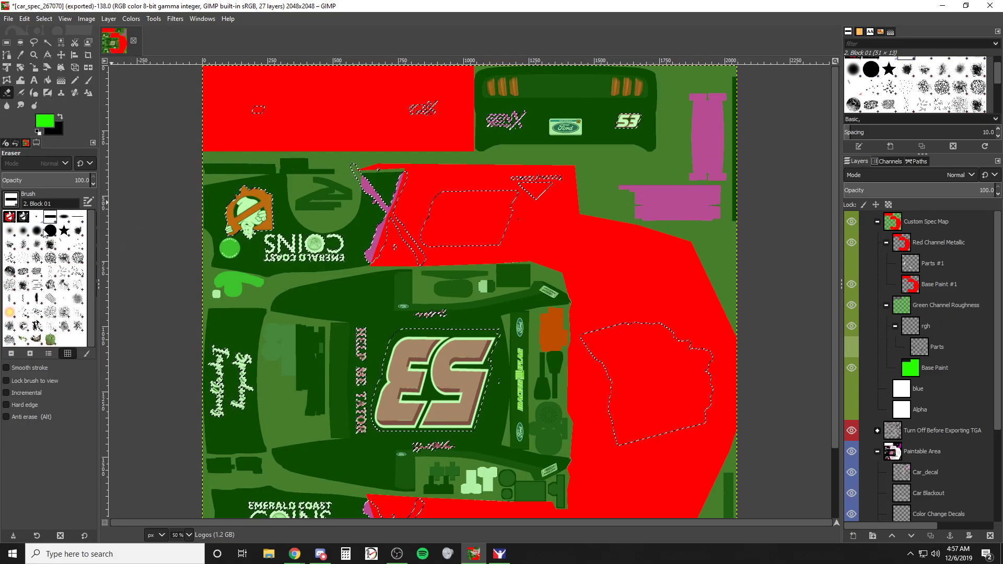
pyautogui.click(50, 231)
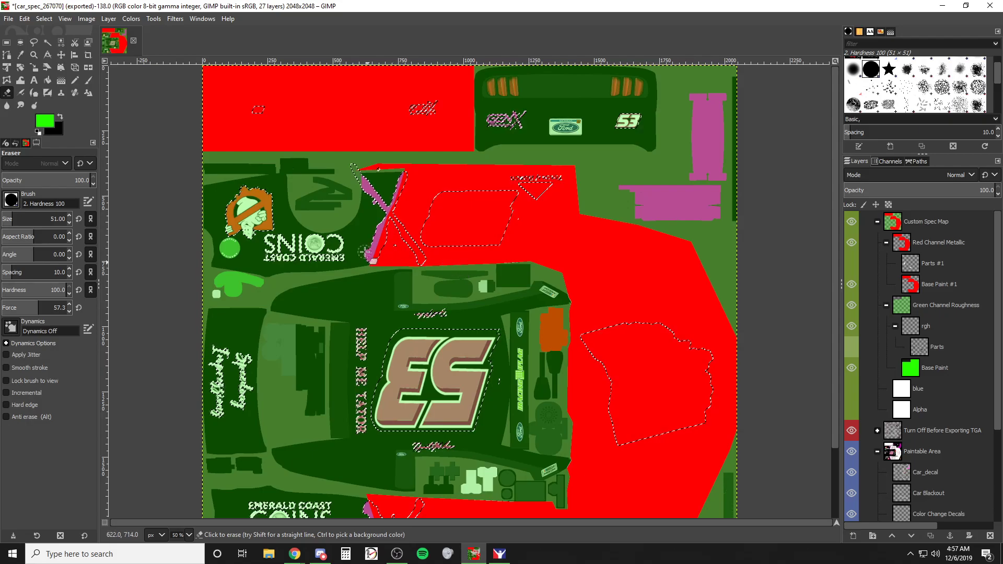
pyautogui.moveTo(21, 218); pyautogui.dragTo(47, 218)
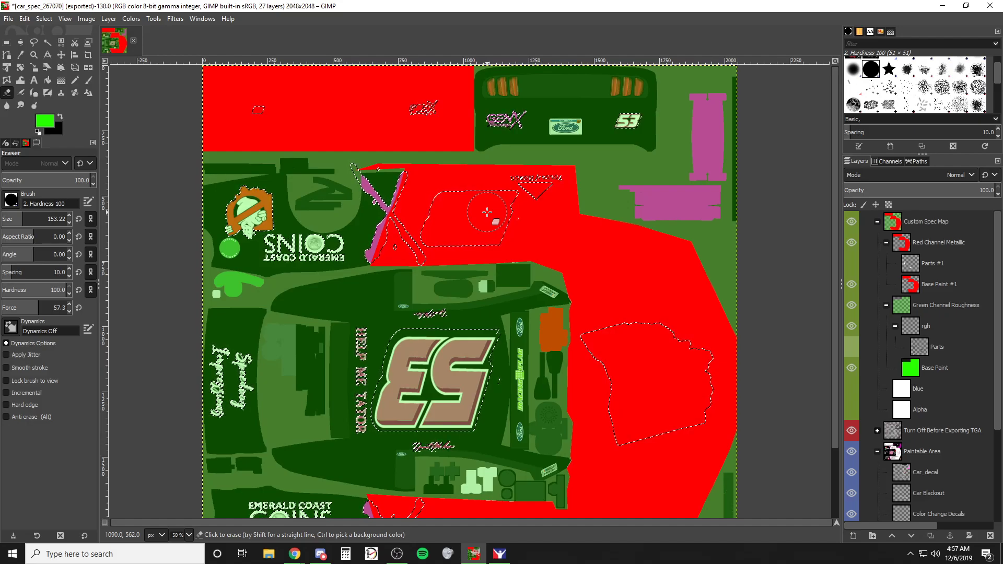
pyautogui.click(965, 284)
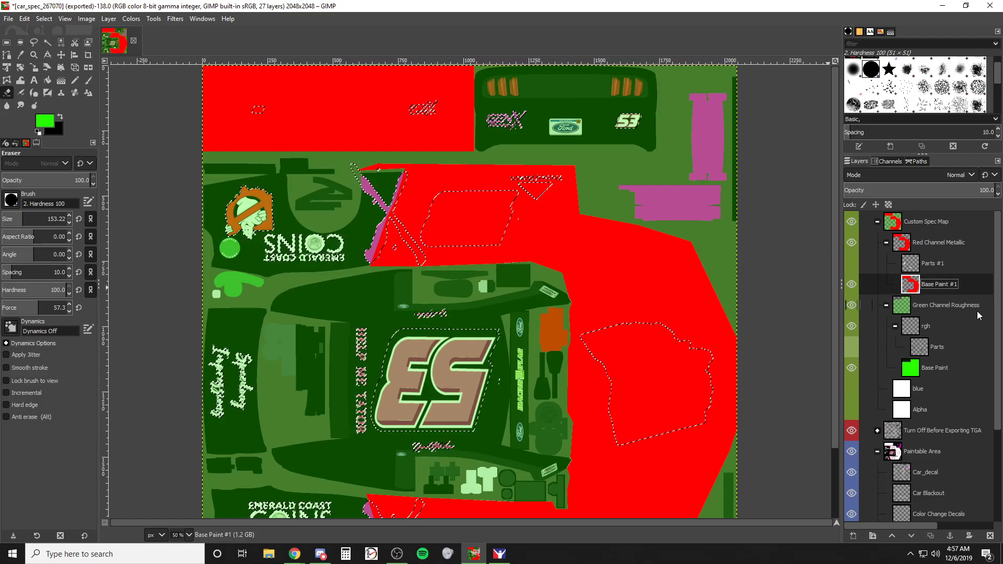
pyautogui.moveTo(440, 204)
pyautogui.mouseDown()
pyautogui.moveTo(441, 234)
pyautogui.moveTo(414, 234)
pyautogui.moveTo(412, 169)
pyautogui.moveTo(386, 252)
pyautogui.moveTo(421, 256)
pyautogui.moveTo(385, 223)
pyautogui.moveTo(449, 261)
pyautogui.moveTo(451, 231)
pyautogui.moveTo(519, 233)
pyautogui.moveTo(465, 206)
pyautogui.moveTo(543, 202)
pyautogui.moveTo(550, 182)
pyautogui.moveTo(440, 193)
pyautogui.moveTo(520, 178)
pyautogui.moveTo(558, 184)
pyautogui.mouseUp()
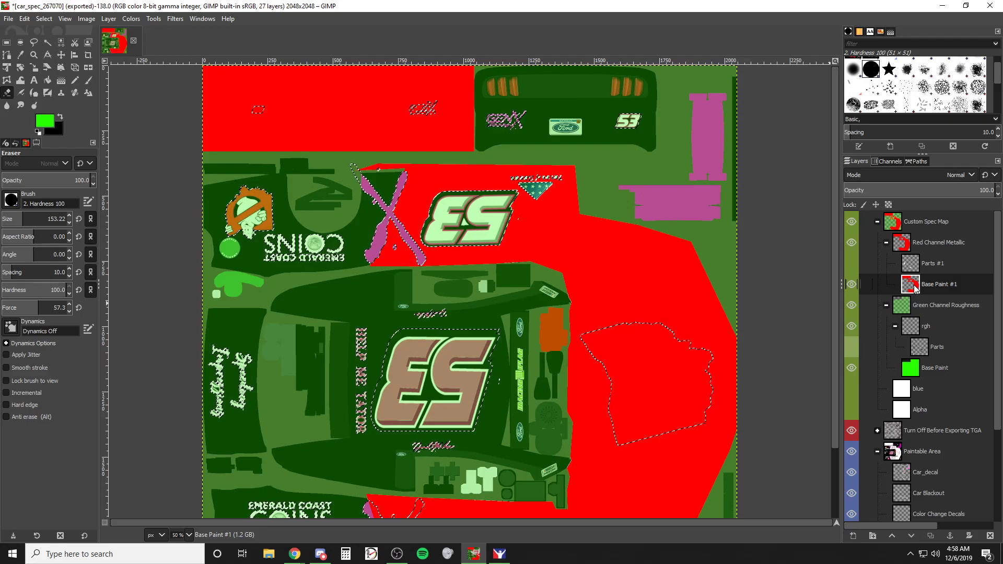
# Step: Select the green Base Paint layer, re-export the spec map and reload the car textures in iRacing to check the side logos
pyautogui.click(917, 366)
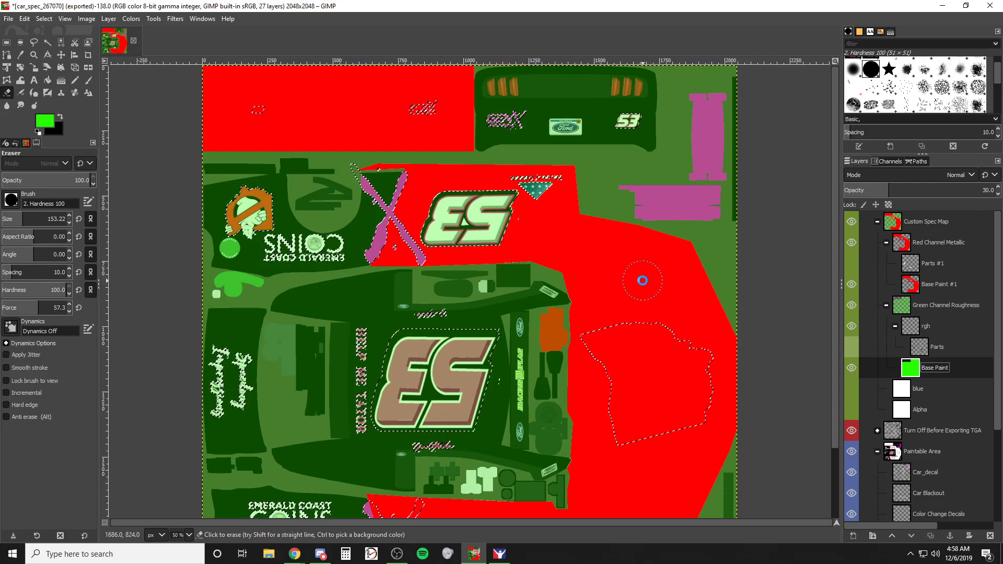
pyautogui.hotkey('ctrl', 'e')
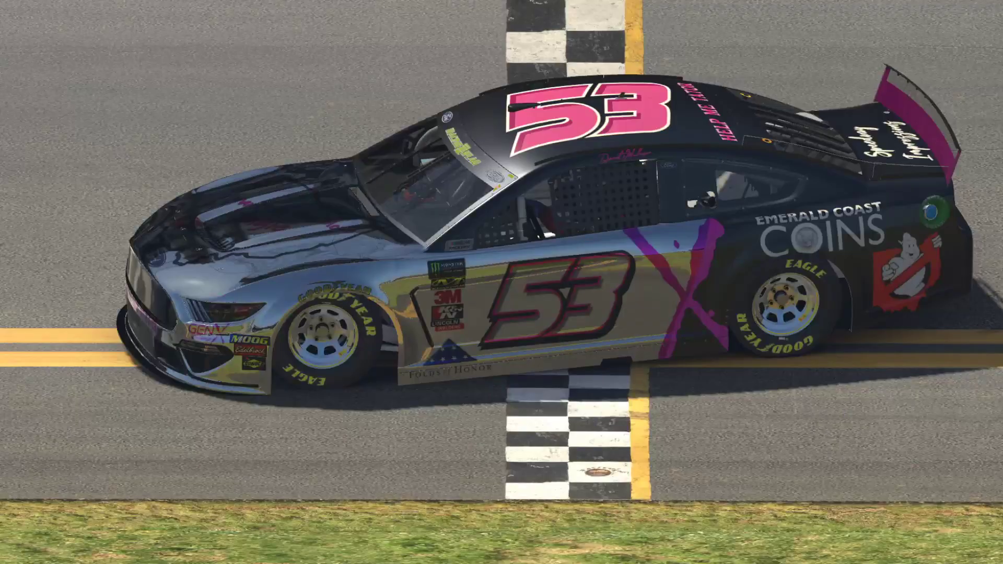
pyautogui.hotkey('ctrl', 'r')
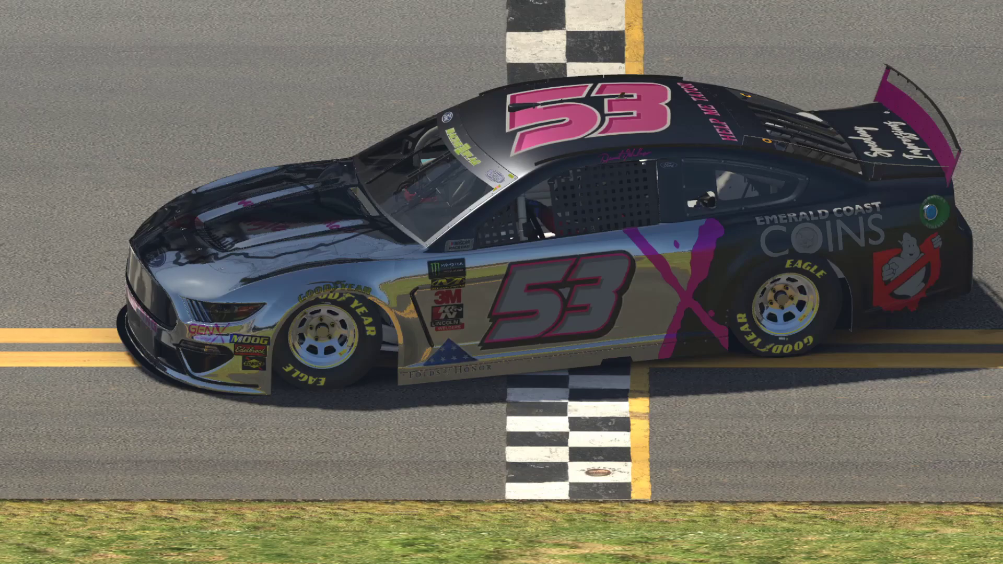
# Step: Return to GIMP and add a new transparent layer, Logos #1, directly above Base Paint in the Green Channel Roughness group
pyautogui.hotkey('alt', 'Tab')
pyautogui.hotkey('alt', 'Tab')
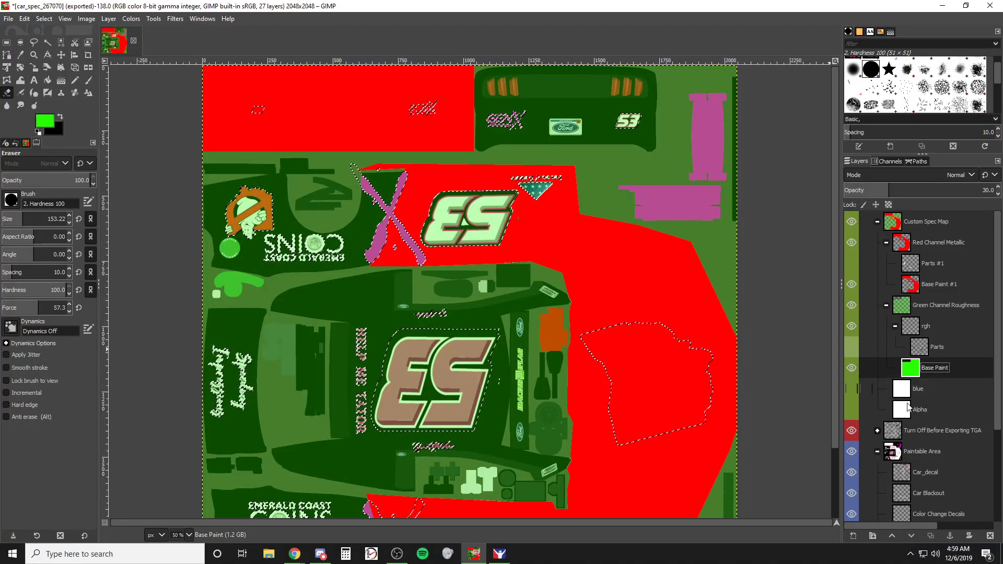
pyautogui.click(854, 536)
pyautogui.click(912, 522)
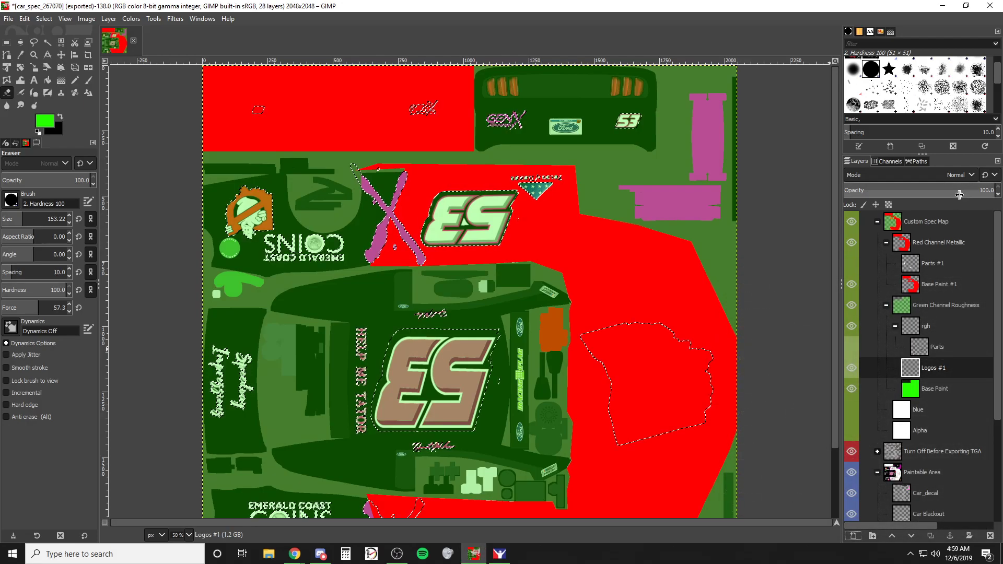
# Step: Paint the selected X, side 53 and Folds of Honor logos with green 27ff00 on the Logos #1 layer
pyautogui.click(87, 82)
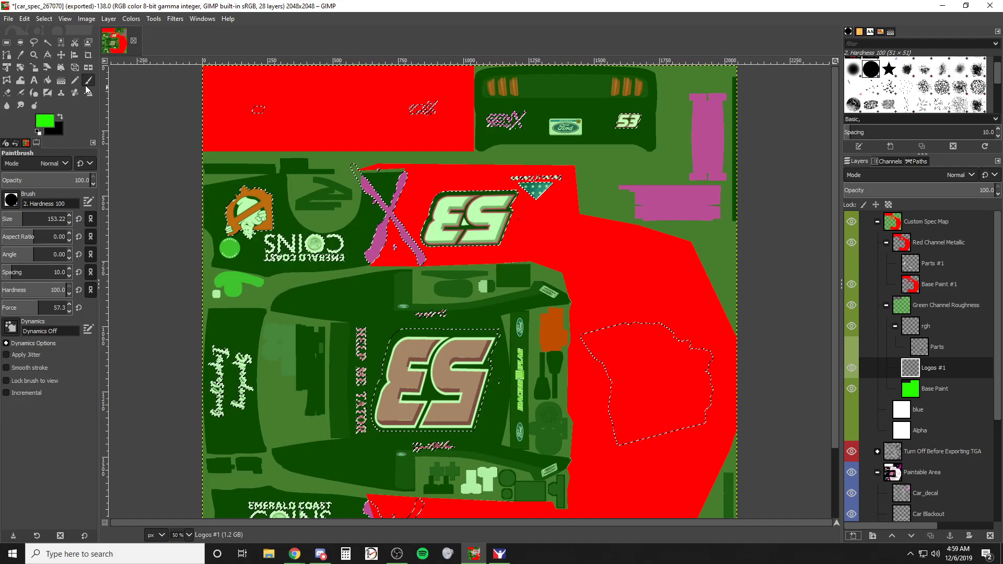
pyautogui.click(45, 124)
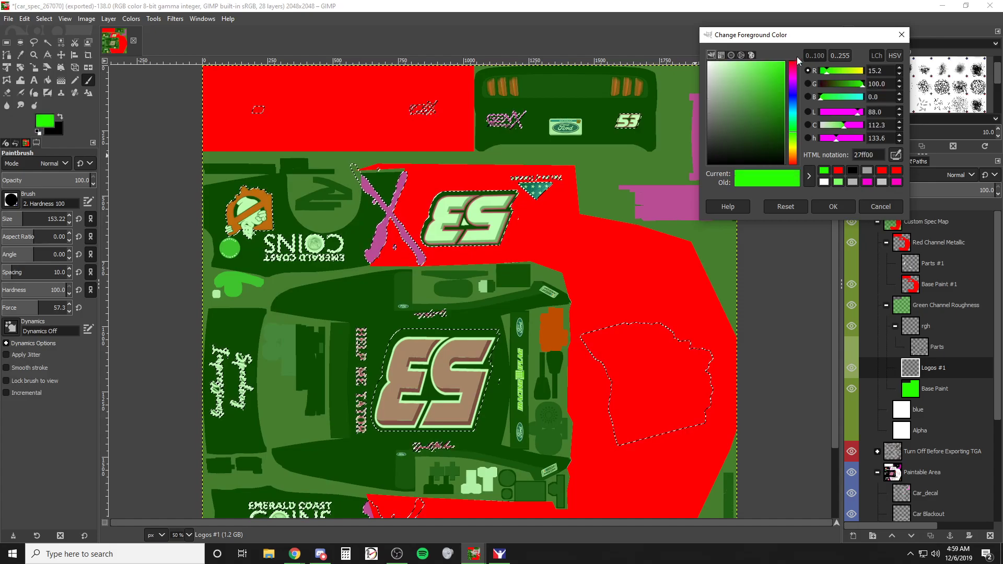
pyautogui.click(829, 205)
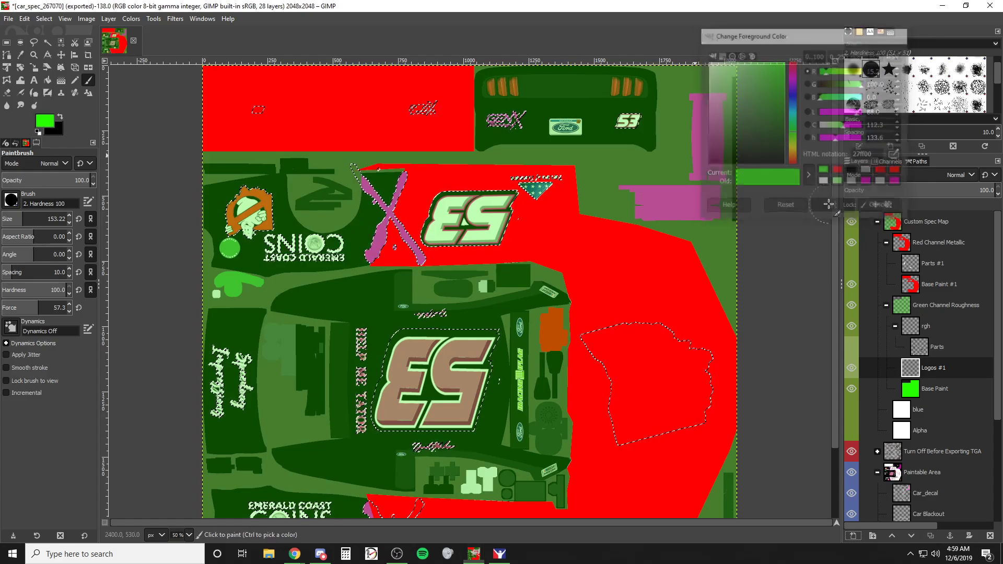
pyautogui.click(450, 207)
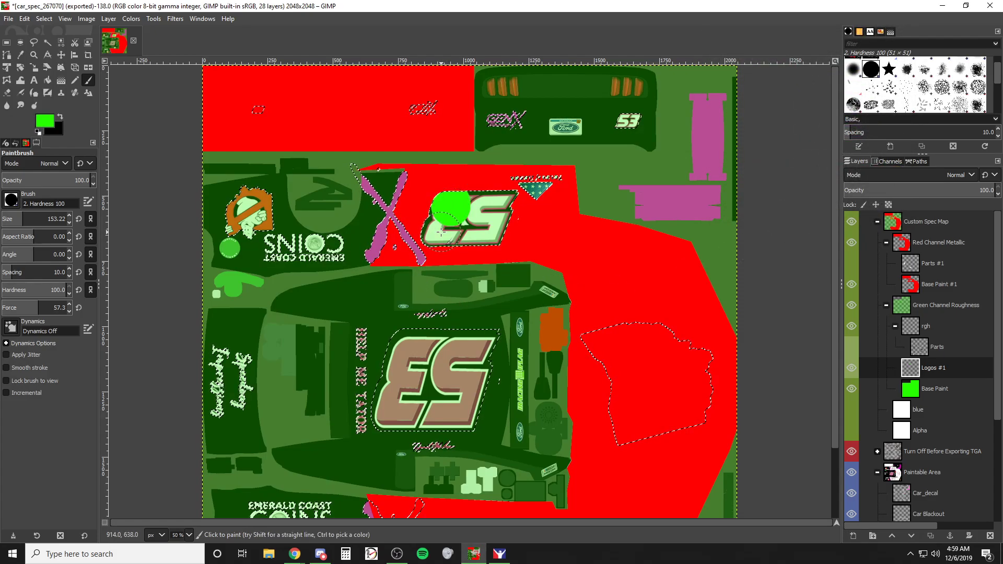
pyautogui.moveTo(355, 168)
pyautogui.mouseDown()
pyautogui.moveTo(389, 208)
pyautogui.moveTo(371, 252)
pyautogui.moveTo(435, 254)
pyautogui.moveTo(404, 230)
pyautogui.moveTo(408, 172)
pyautogui.mouseUp()
pyautogui.moveTo(439, 230)
pyautogui.mouseDown()
pyautogui.moveTo(493, 231)
pyautogui.moveTo(505, 198)
pyautogui.moveTo(463, 198)
pyautogui.moveTo(492, 203)
pyautogui.moveTo(549, 180)
pyautogui.mouseUp()
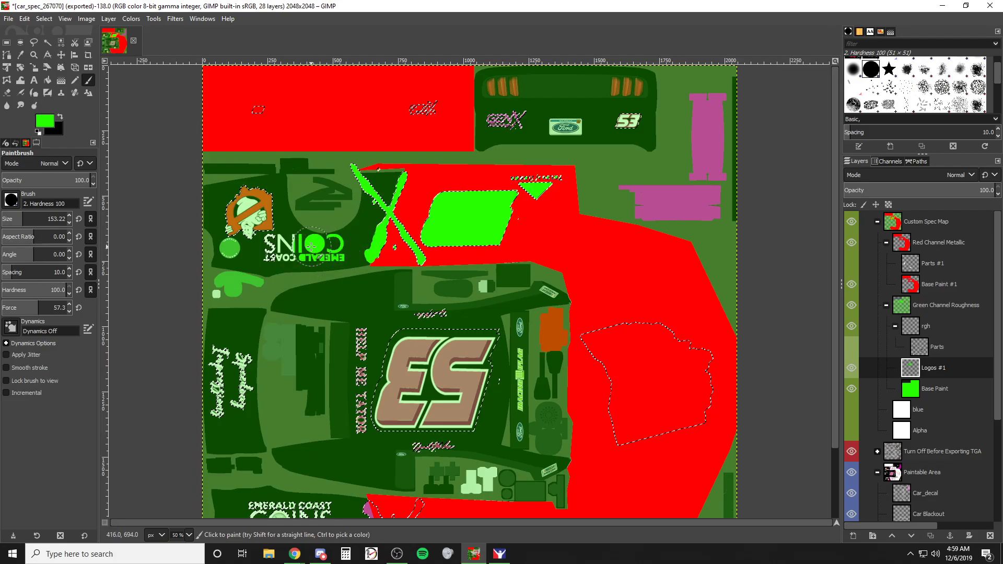
# Step: Paint the rest of the upper Emerald Coast Coins logo in the same green and restore the logo selection
pyautogui.moveTo(299, 249); pyautogui.dragTo(278, 252)
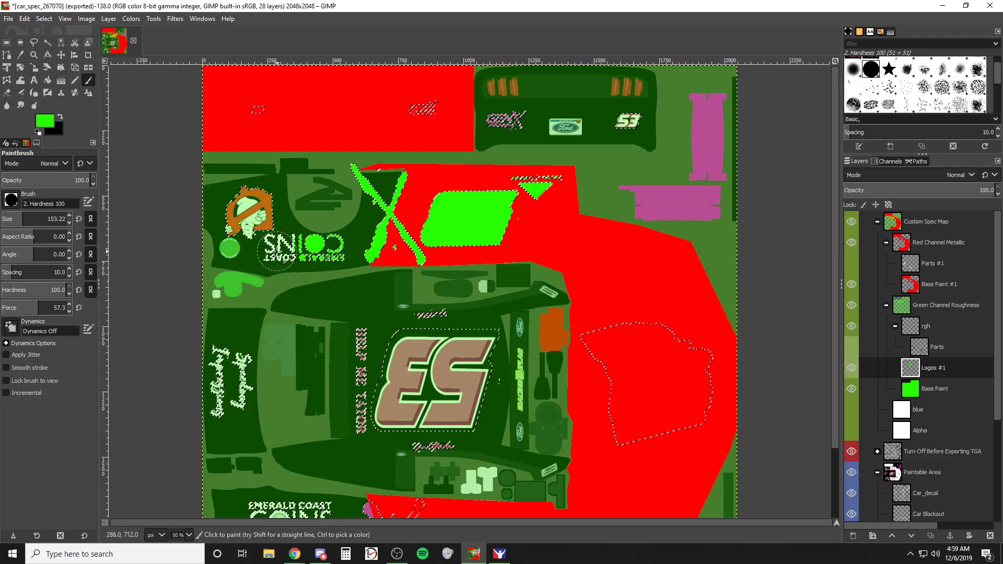
pyautogui.moveTo(339, 251); pyautogui.dragTo(352, 251)
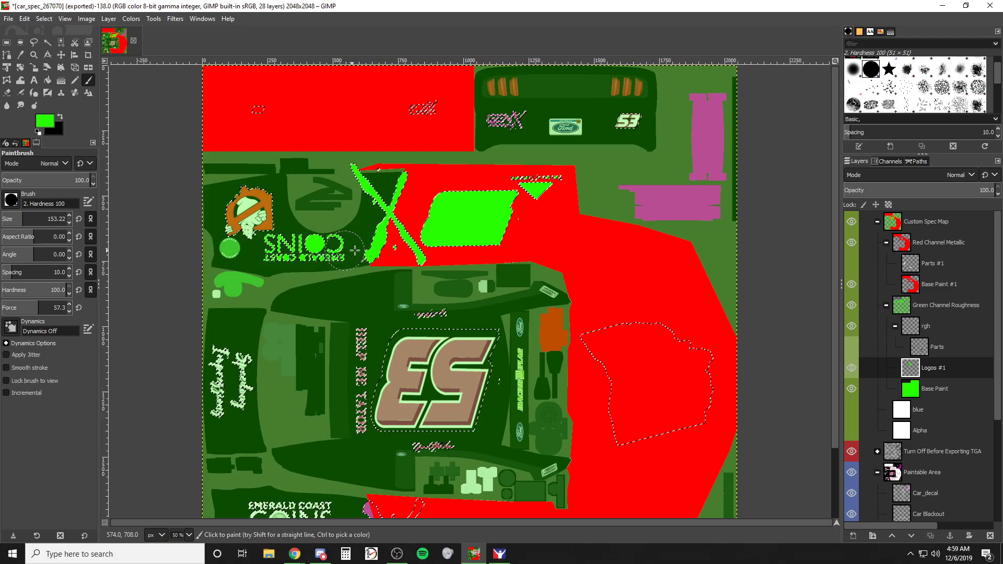
pyautogui.hotkey('ctrl', 'z')
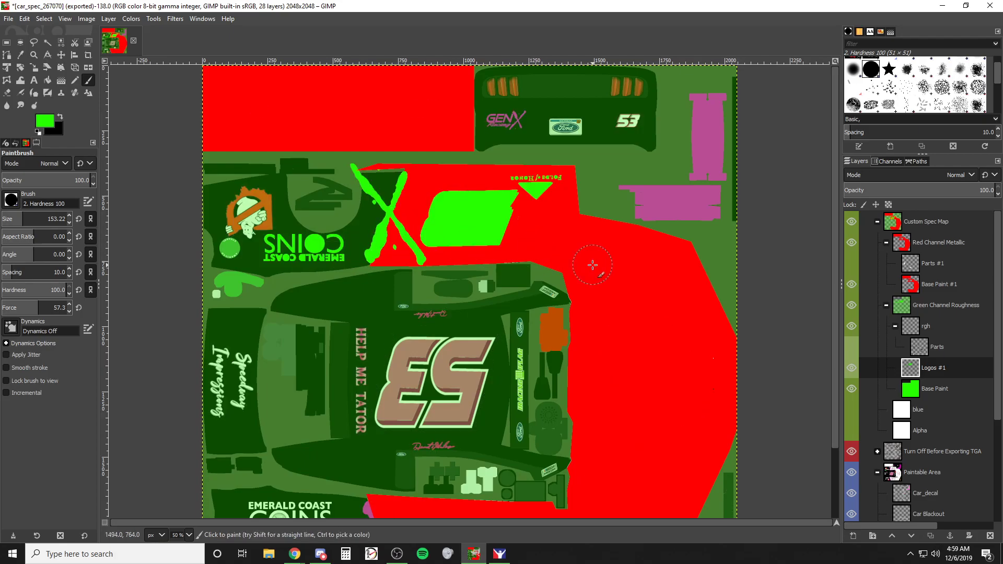
# Step: Export the spec map to car_spec_267070.tga and check the painted logos on the car in iRacing
pyautogui.hotkey('ctrl', 'e')
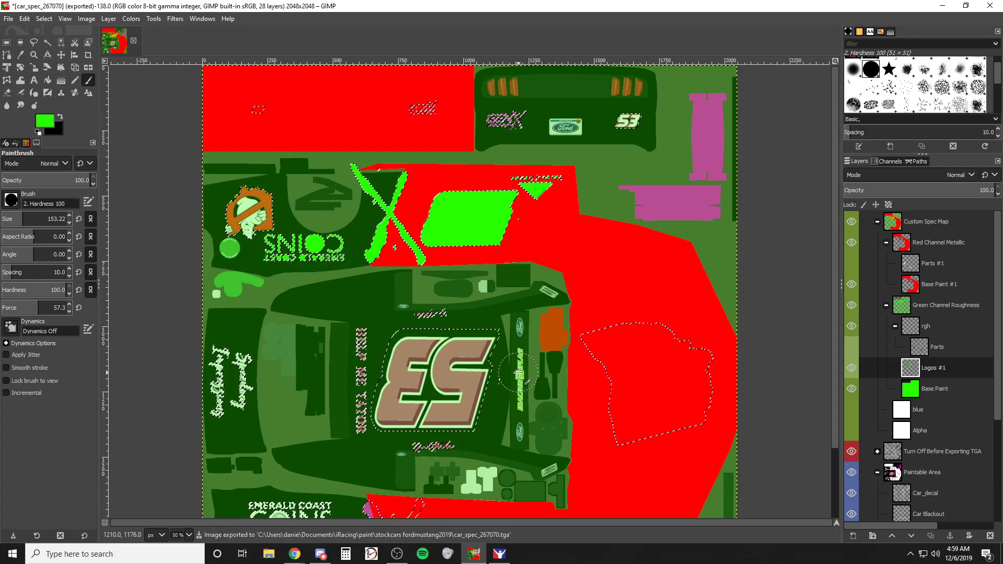
pyautogui.click(8, 19)
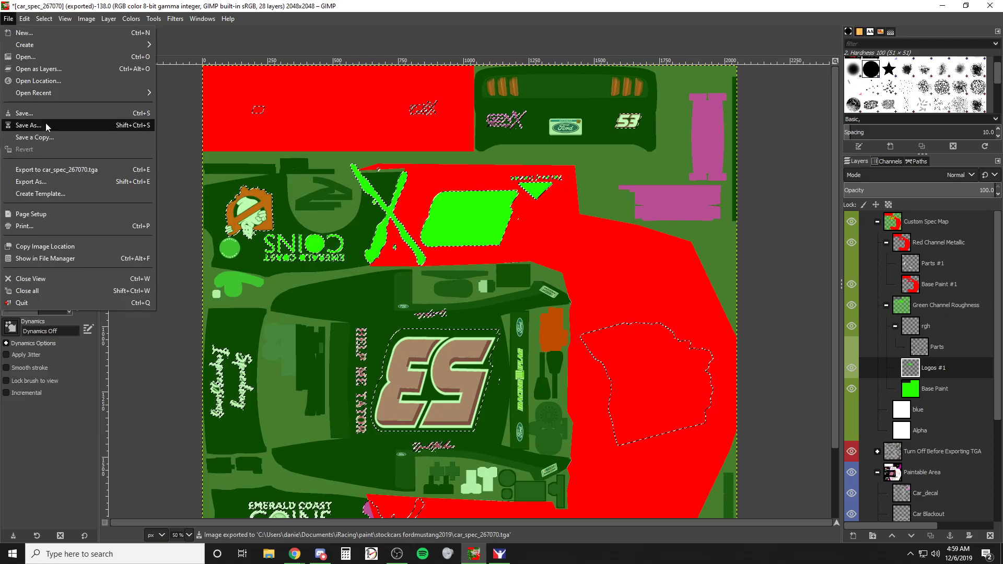
pyautogui.click(55, 170)
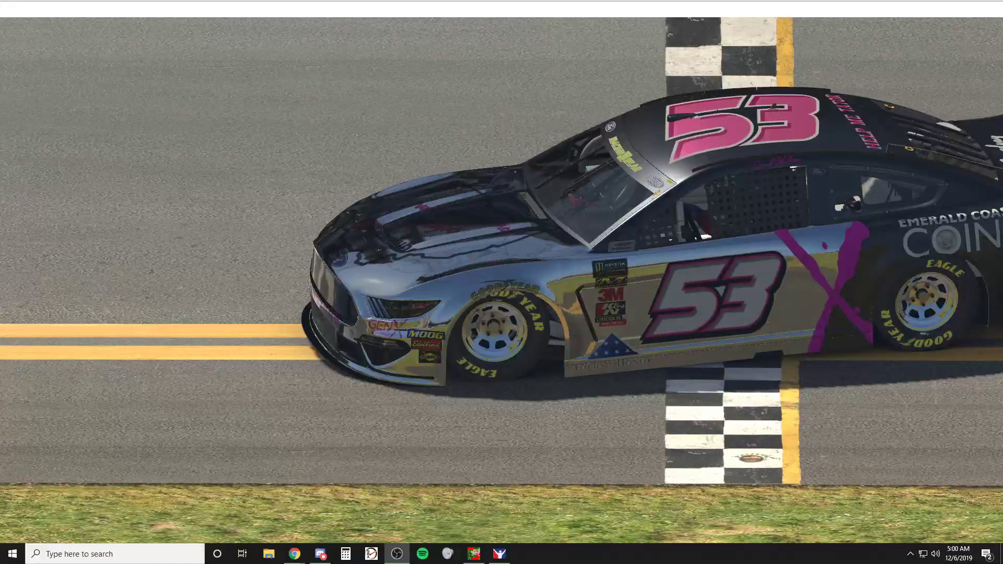
# Step: Return to GIMP, hide the Custom Spec Map group and examine the hood decal outline on the Logos layer with Fuzzy Select
pyautogui.hotkey('alt', 'Tab')
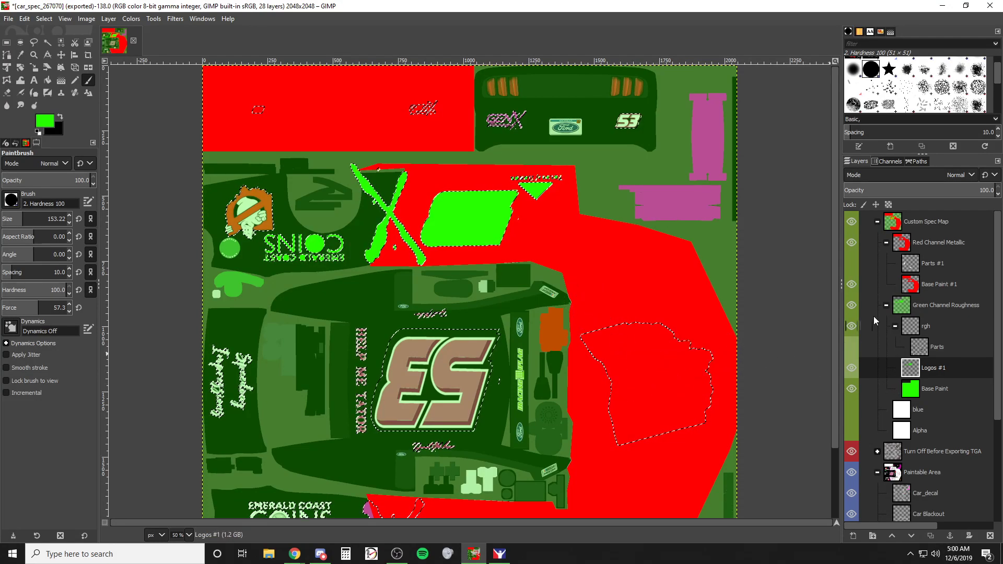
pyautogui.click(855, 223)
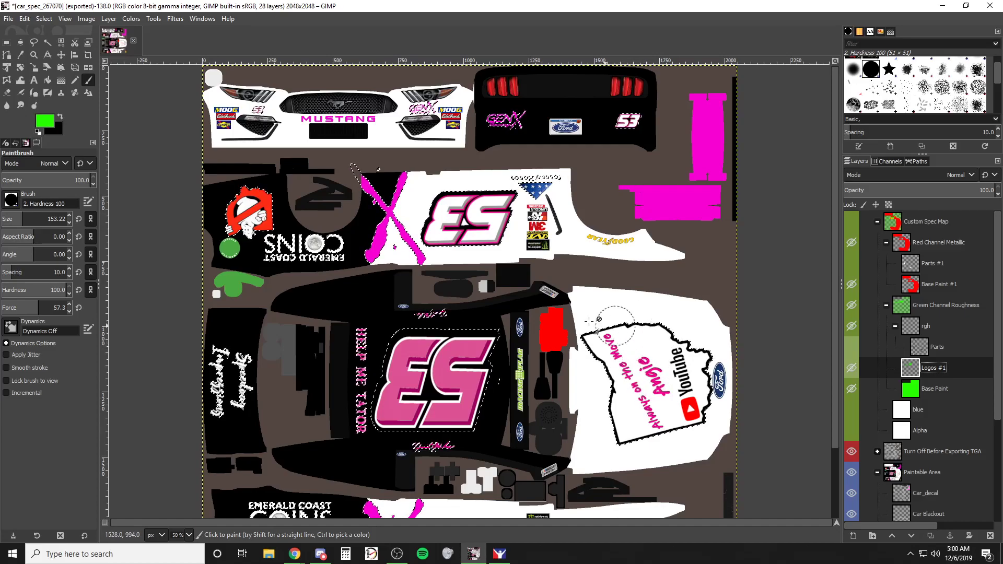
pyautogui.click(48, 42)
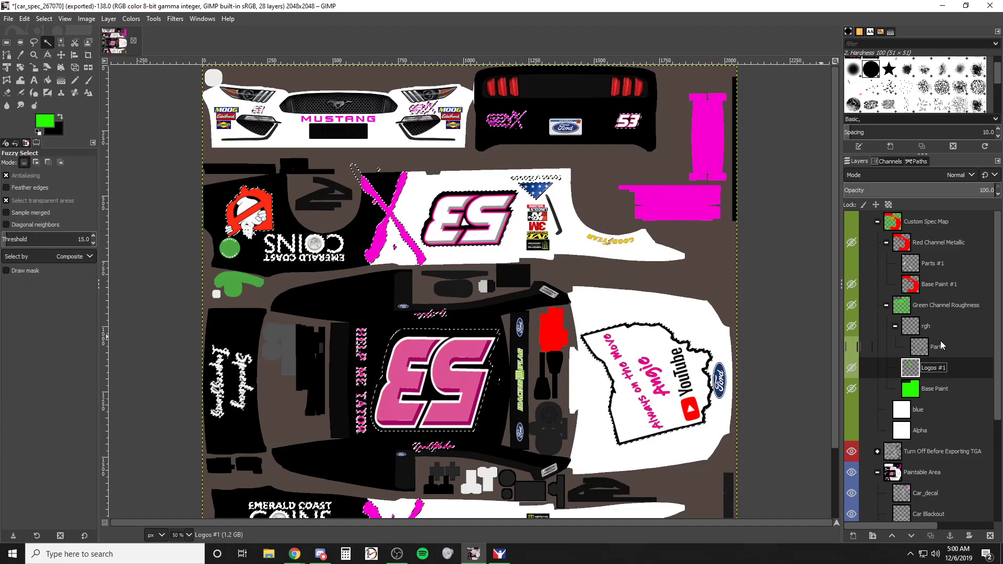
pyautogui.scroll(-3, 941, 341)
pyautogui.click(939, 510)
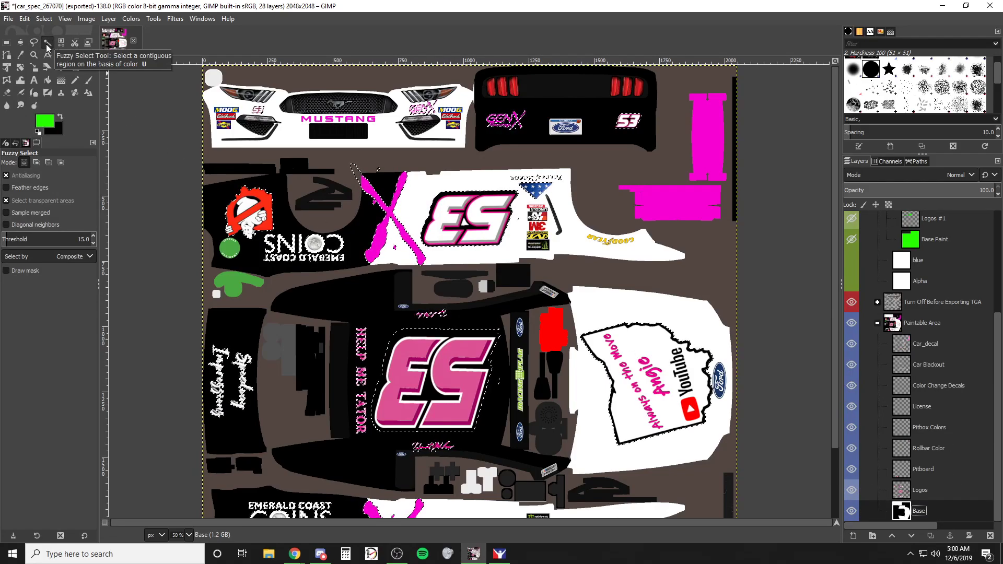
pyautogui.click(860, 491)
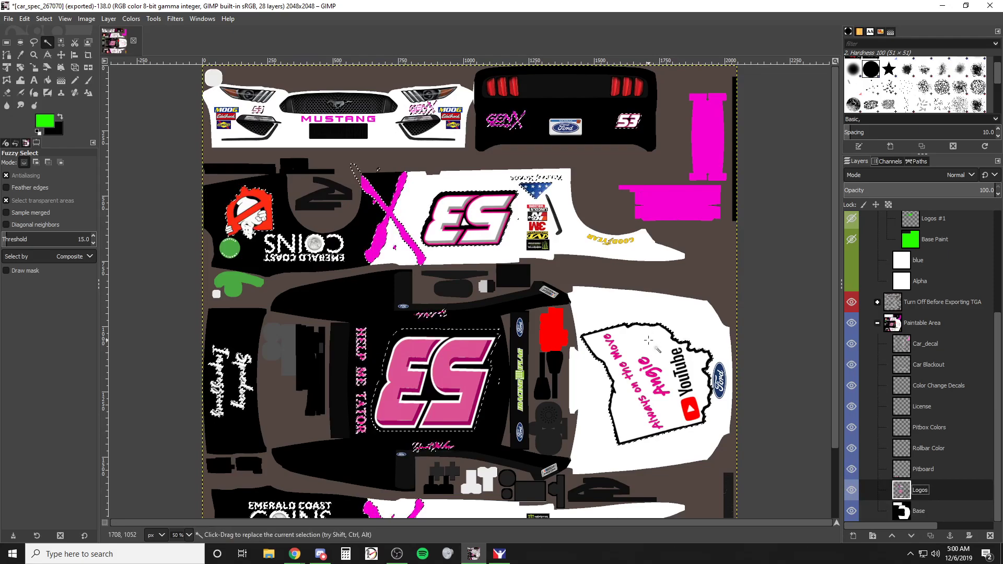
pyautogui.press('shift')
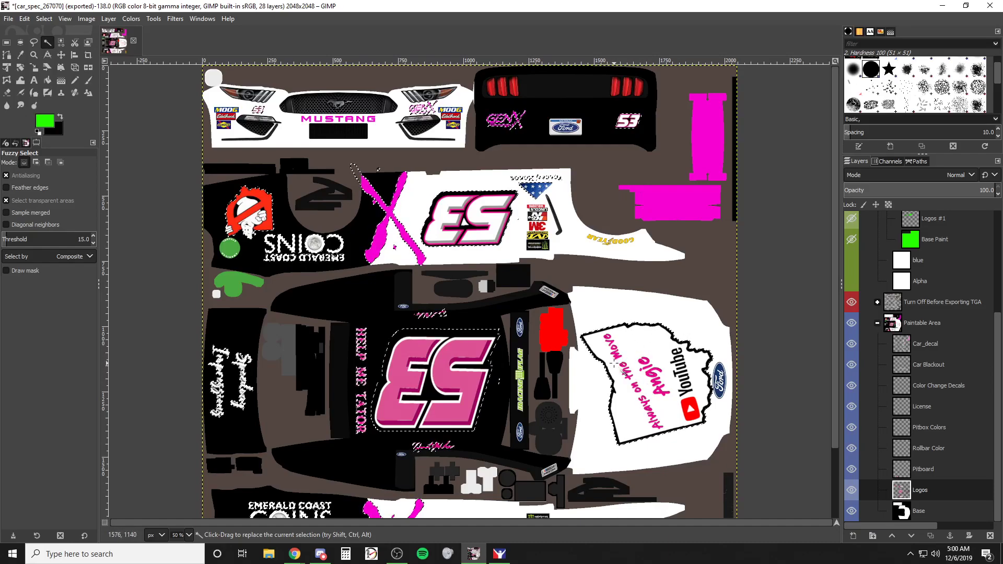
# Step: Show the Custom Spec Map group and erase the selected hood decal area from the Base Paint #1 layer of the metallic channel
pyautogui.scroll(5, 920, 418)
pyautogui.click(853, 222)
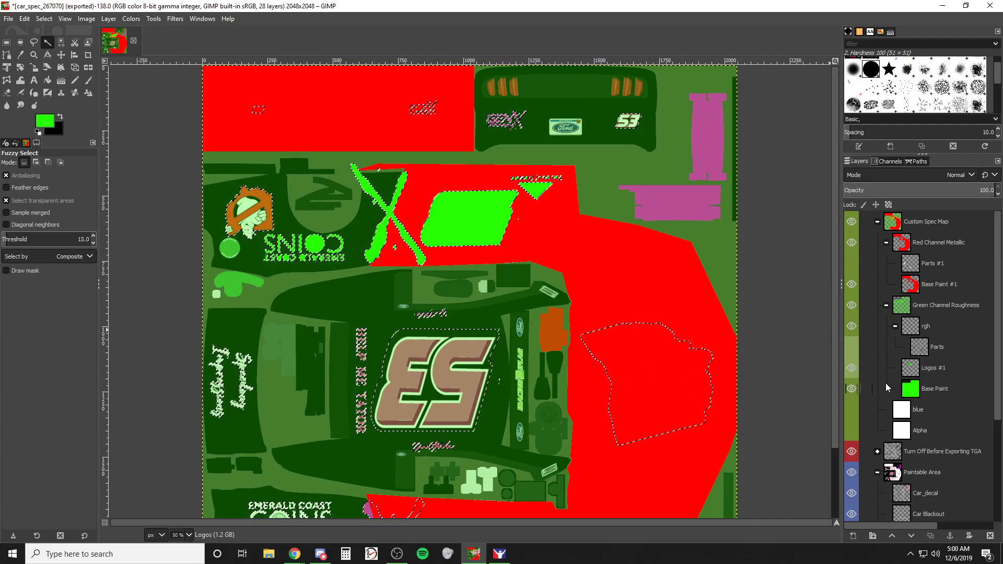
pyautogui.click(912, 292)
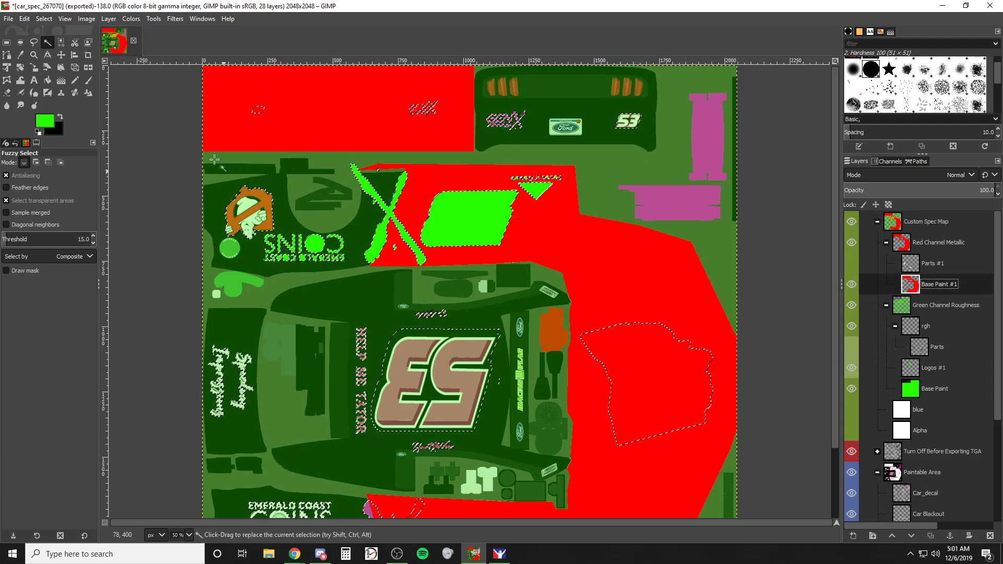
pyautogui.click(7, 94)
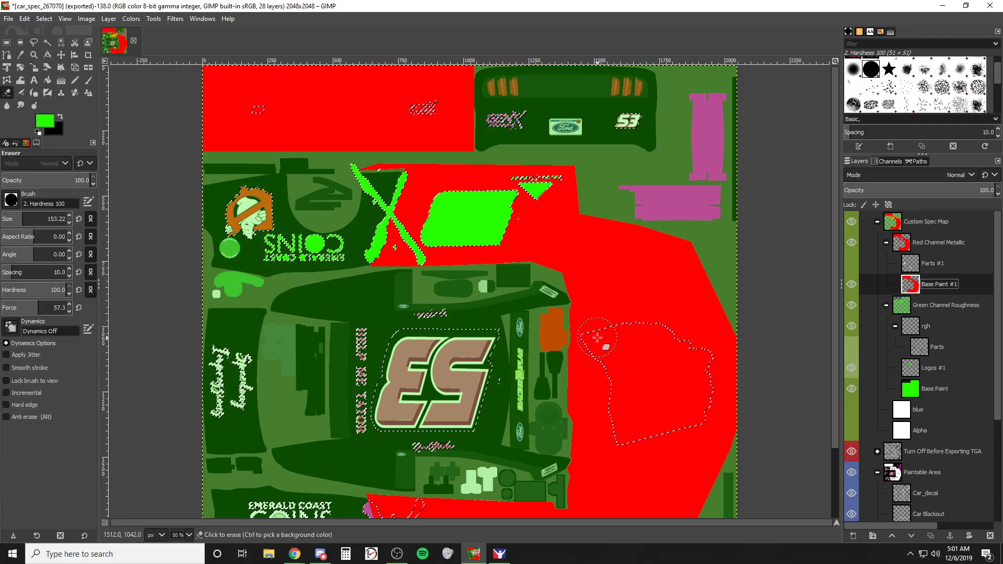
pyautogui.moveTo(597, 338); pyautogui.dragTo(604, 349)
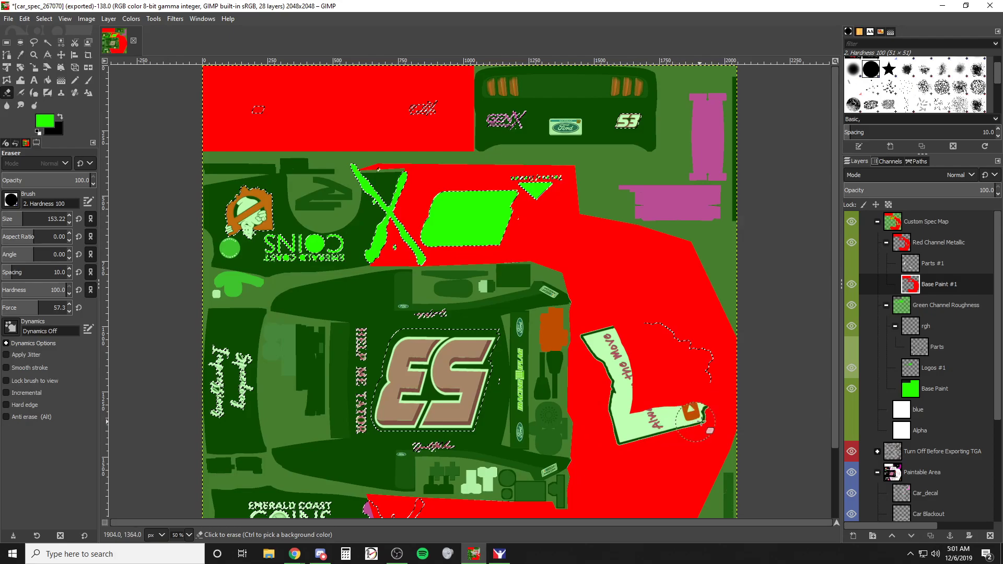
pyautogui.moveTo(708, 371)
pyautogui.mouseDown()
pyautogui.moveTo(694, 343)
pyautogui.moveTo(657, 322)
pyautogui.moveTo(634, 321)
pyautogui.moveTo(625, 346)
pyautogui.mouseUp()
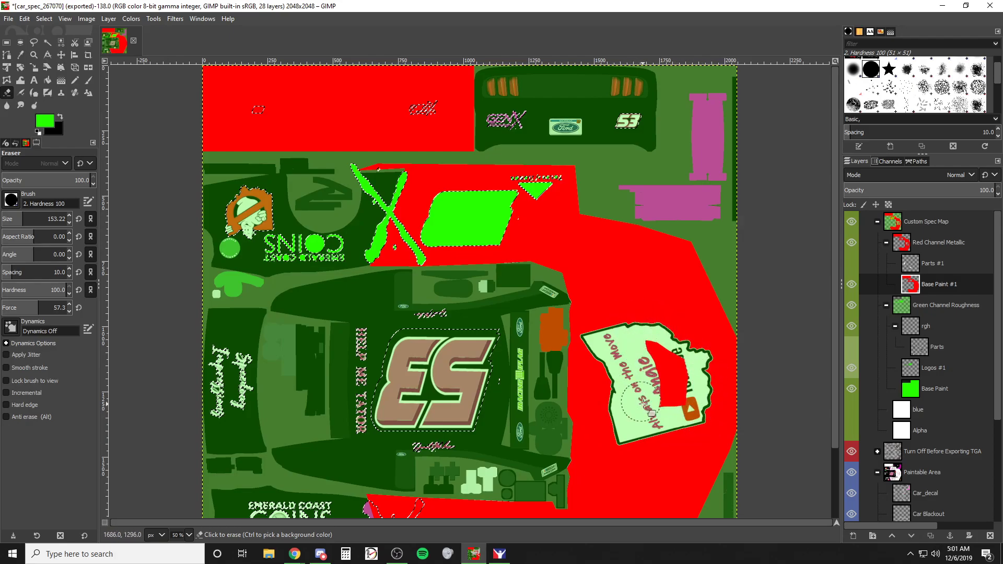
pyautogui.moveTo(655, 387); pyautogui.dragTo(657, 402)
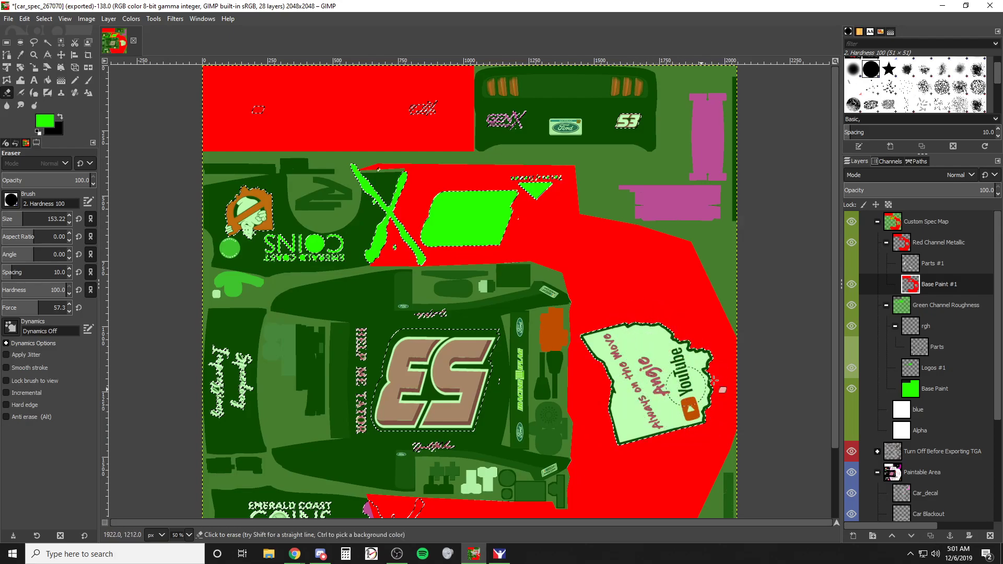
# Step: Paint the selected hood decal area solid green on the Logos #1 layer with the Paintbrush
pyautogui.click(915, 393)
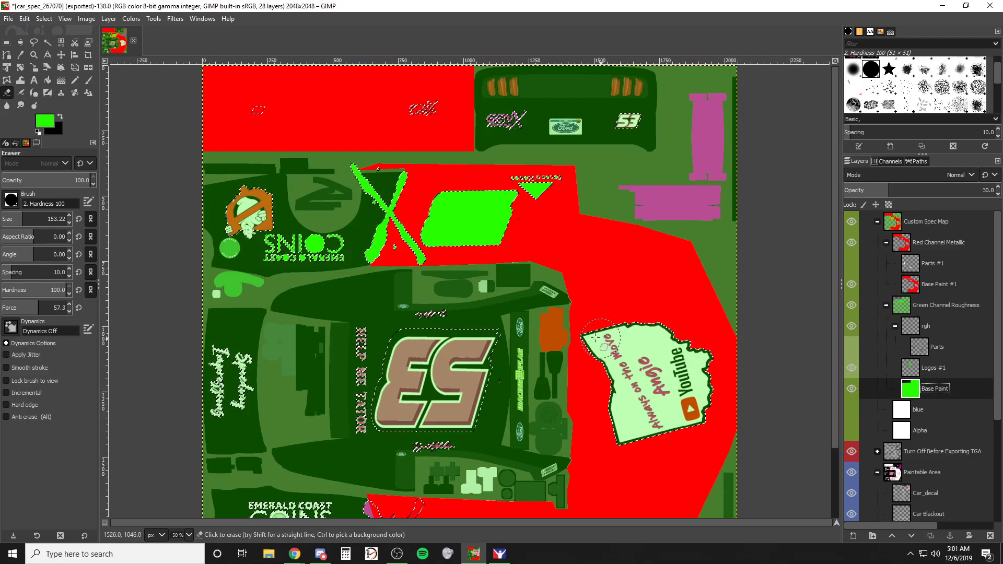
pyautogui.click(90, 78)
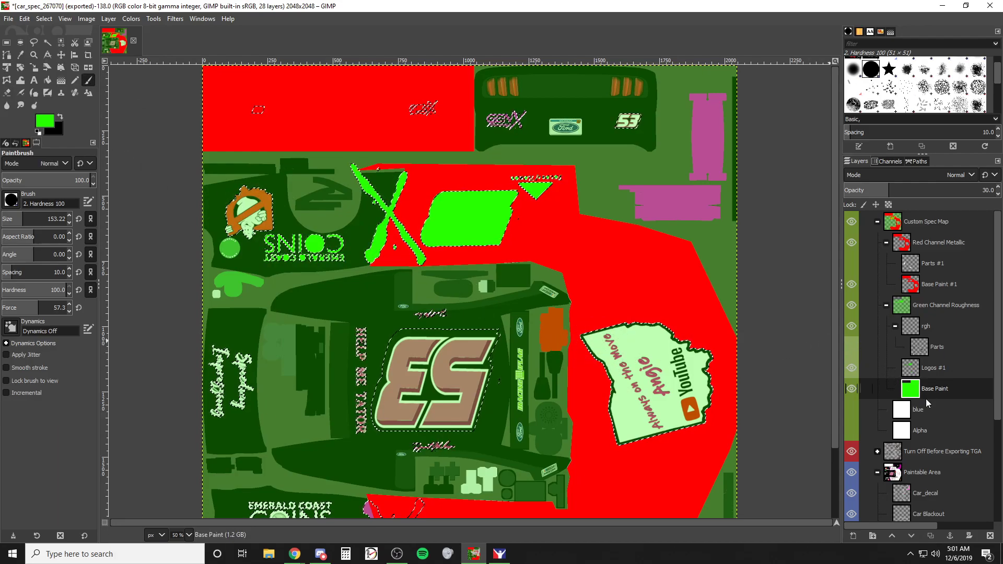
pyautogui.click(933, 368)
pyautogui.moveTo(598, 331)
pyautogui.mouseDown()
pyautogui.moveTo(596, 361)
pyautogui.moveTo(640, 442)
pyautogui.moveTo(699, 420)
pyautogui.moveTo(703, 369)
pyautogui.moveTo(674, 334)
pyautogui.moveTo(640, 340)
pyautogui.moveTo(640, 385)
pyautogui.moveTo(674, 405)
pyautogui.moveTo(672, 366)
pyautogui.mouseUp()
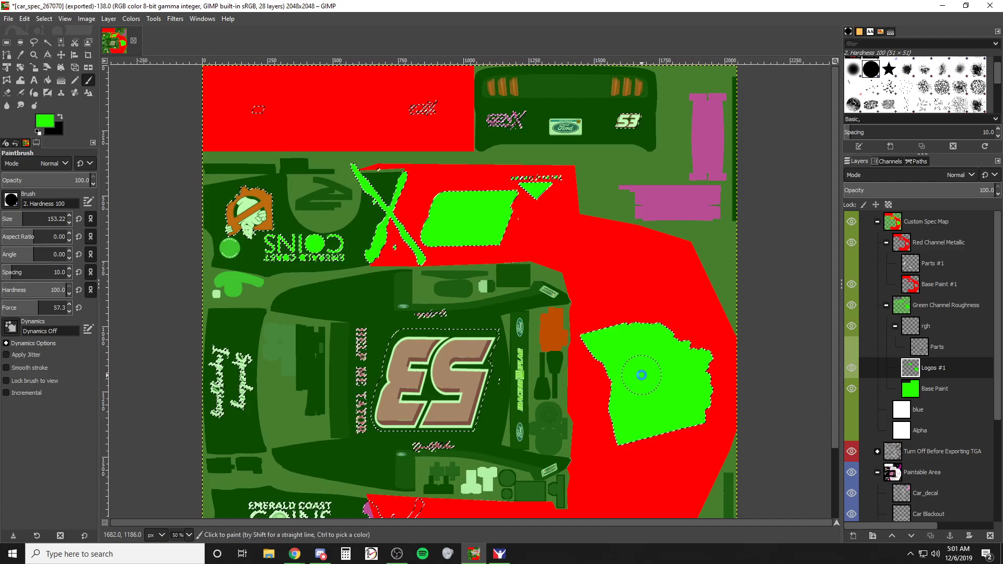
# Step: Export the spec map again, reload the car textures in iRacing to check the hood decal and return to GIMP
pyautogui.hotkey('ctrl', 'e')
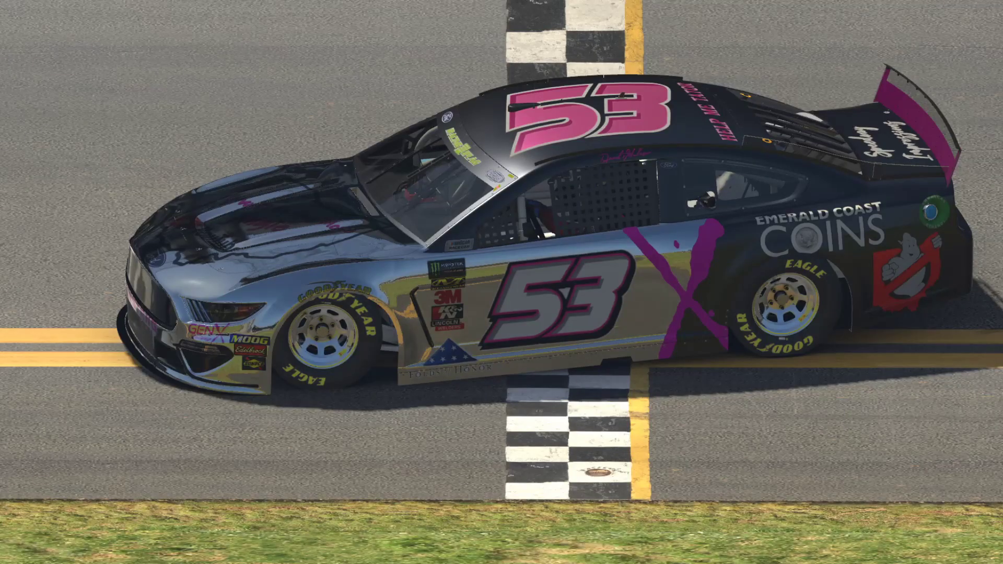
pyautogui.hotkey('ctrl', 'r')
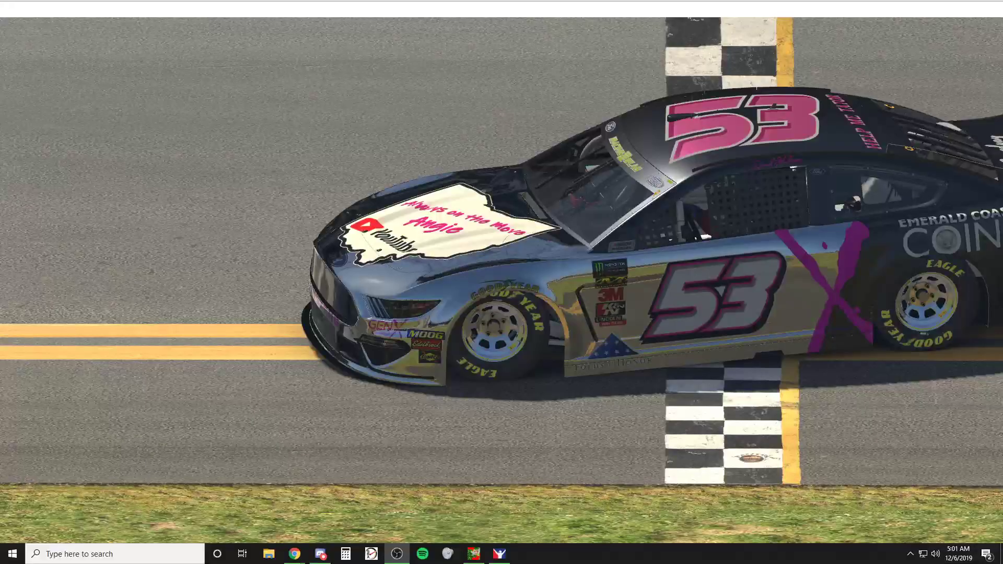
pyautogui.hotkey('alt', 'Tab')
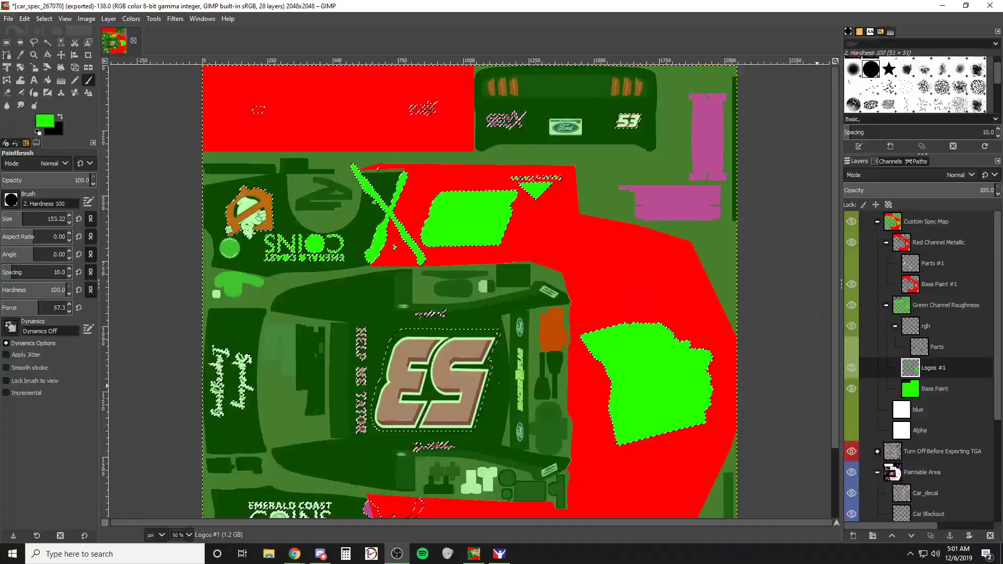
# Step: Hide the Custom Spec Map group, clear the old selection and fuzzy-select the hood decal's white background on the Logos layer
pyautogui.click(851, 222)
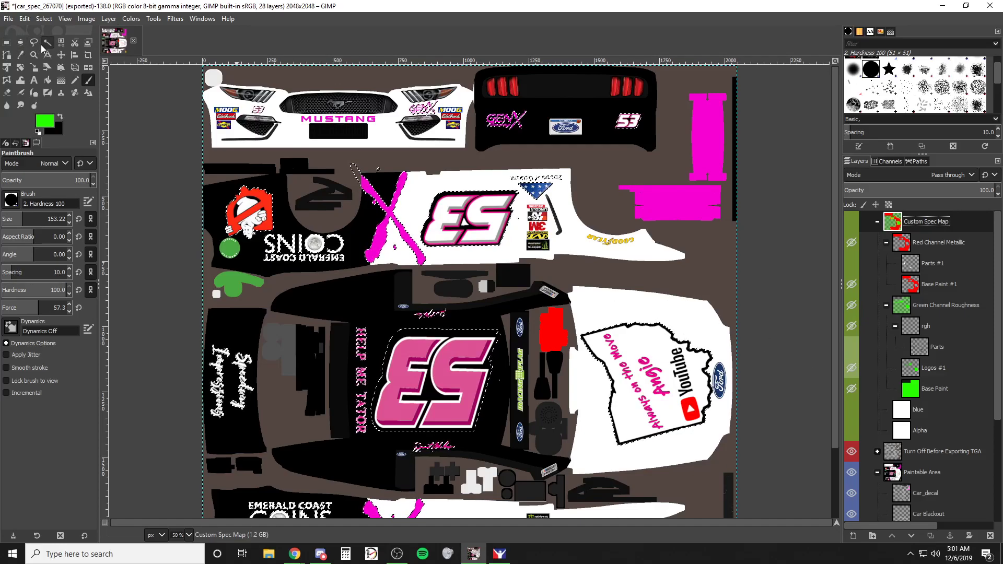
pyautogui.press('r')
pyautogui.click(817, 231)
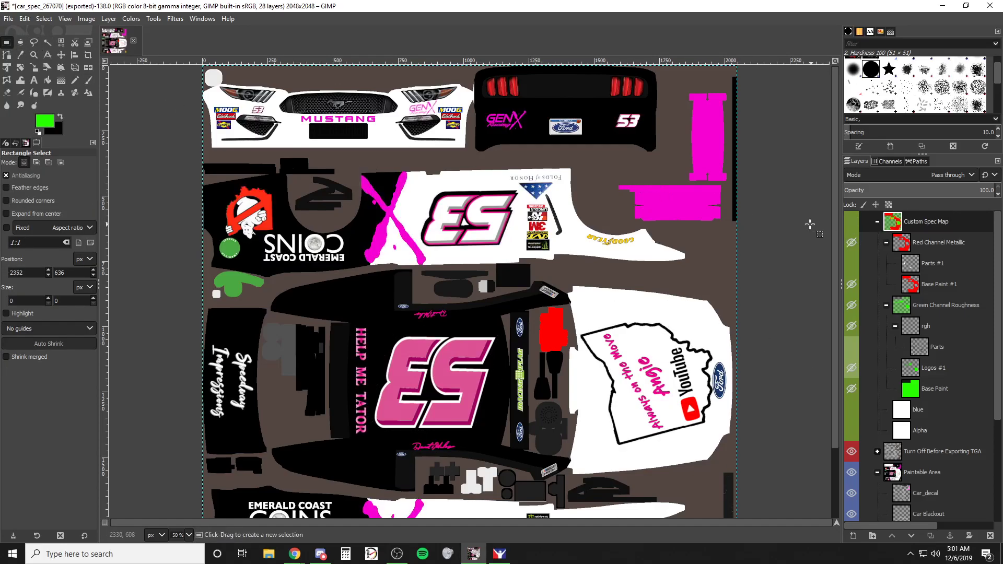
pyautogui.scroll(-5, 925, 395)
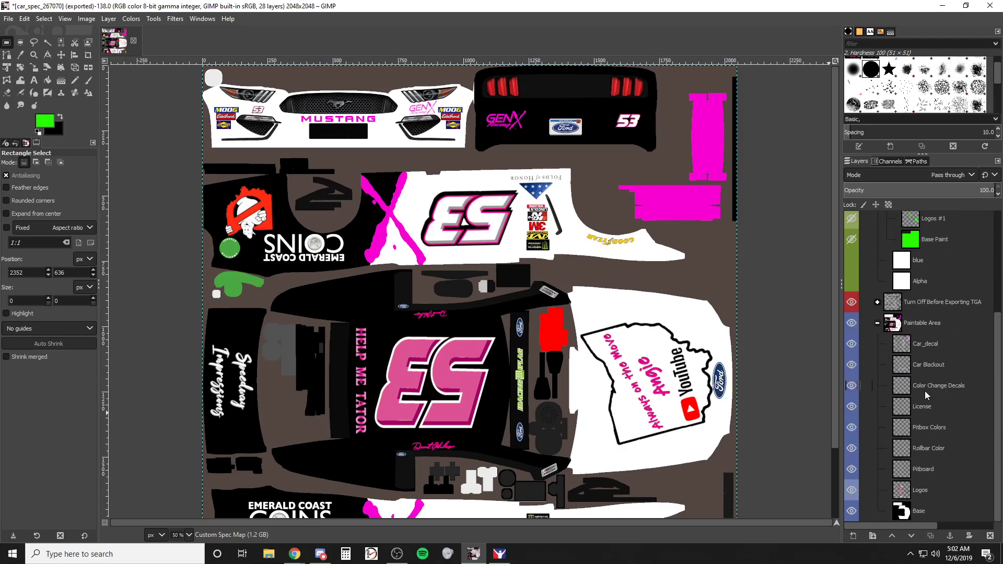
pyautogui.click(912, 491)
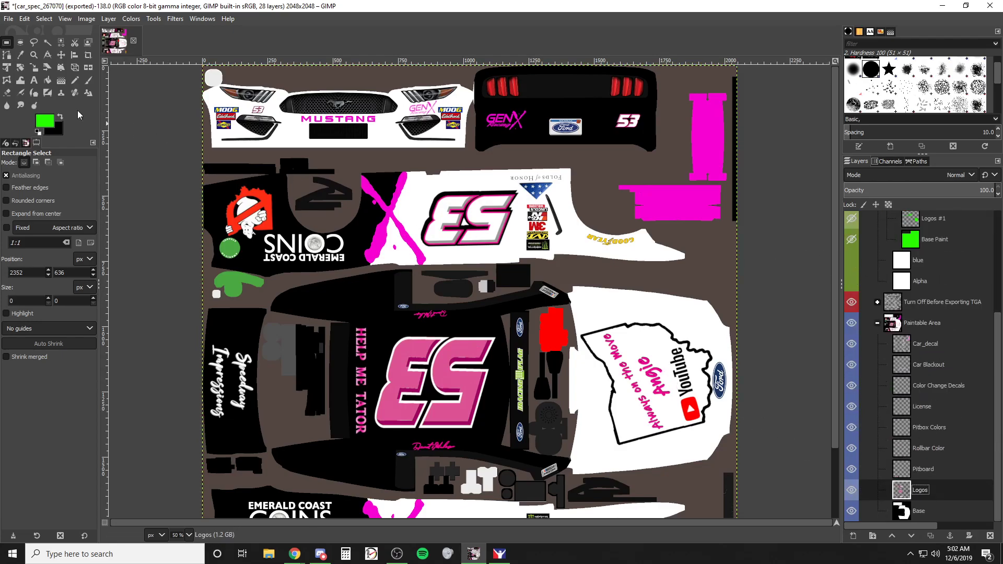
pyautogui.click(48, 42)
pyautogui.click(665, 360)
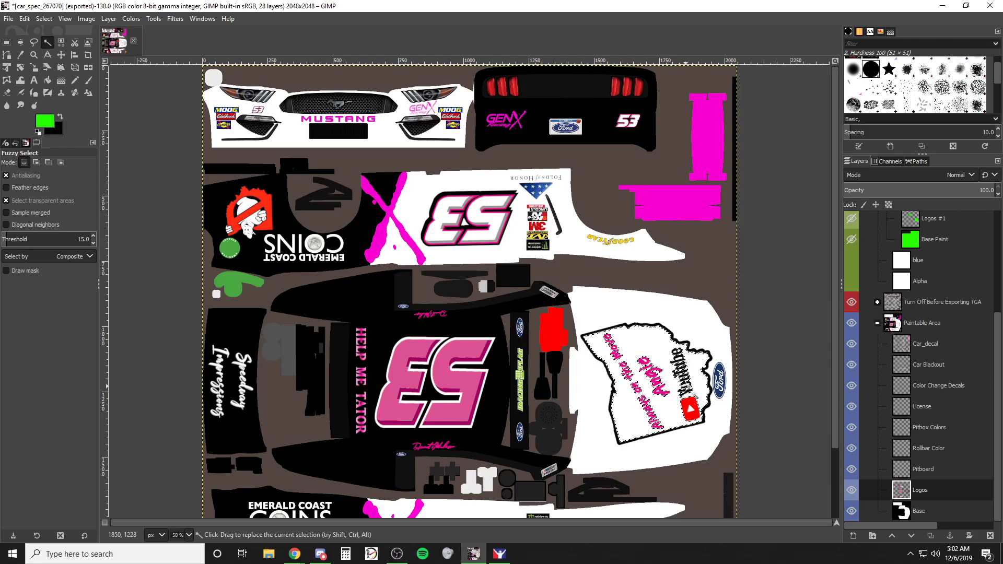
pyautogui.press('shift')
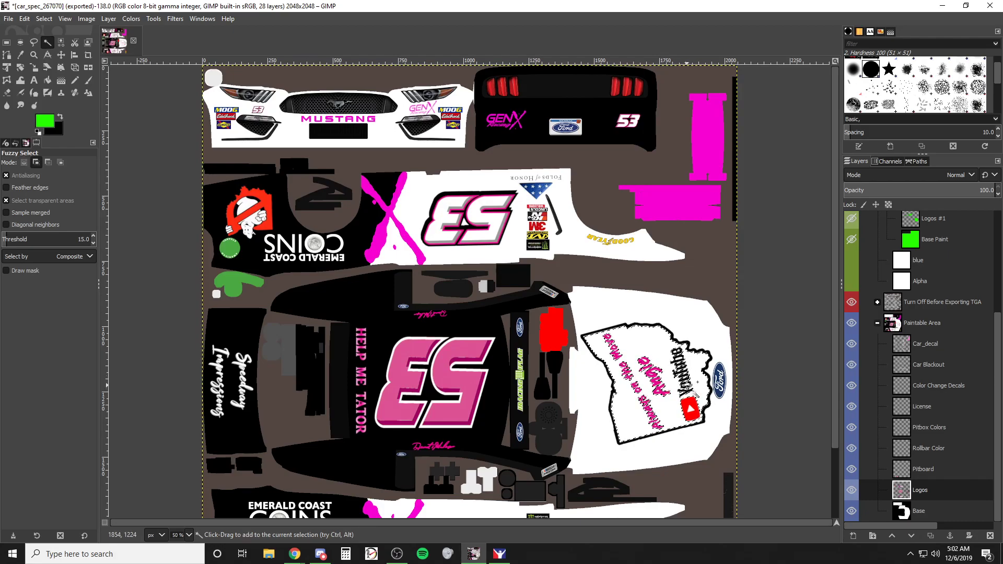
pyautogui.scroll(3, 860, 326)
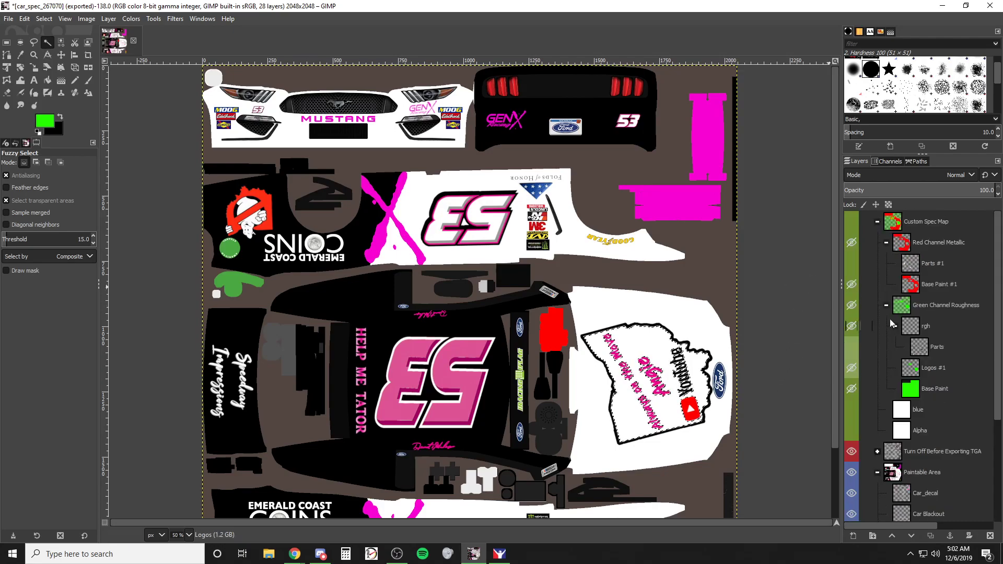
# Step: Show the Custom Spec Map group and paint the selected hood decal background red on the Base Paint #1 layer
pyautogui.click(852, 225)
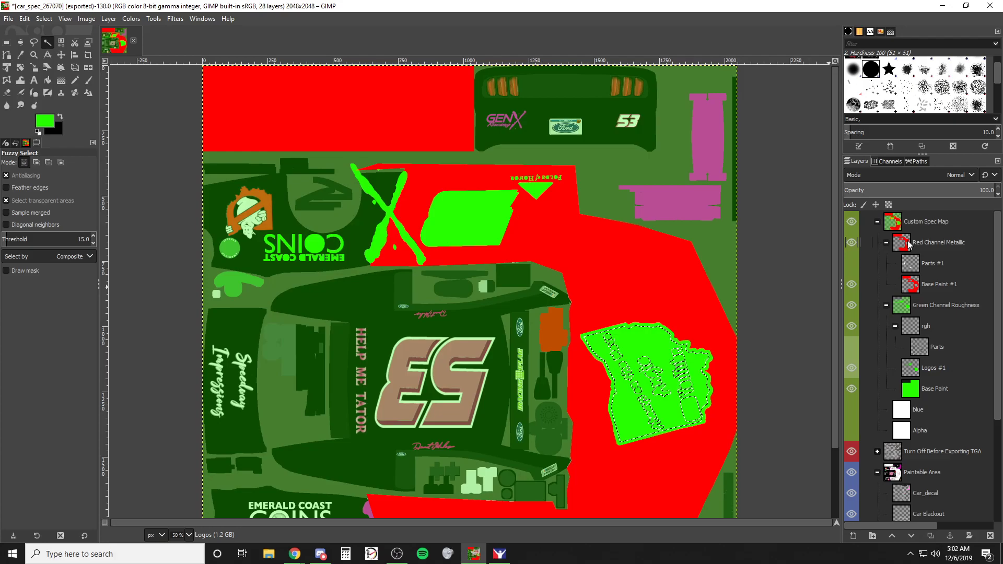
pyautogui.click(913, 287)
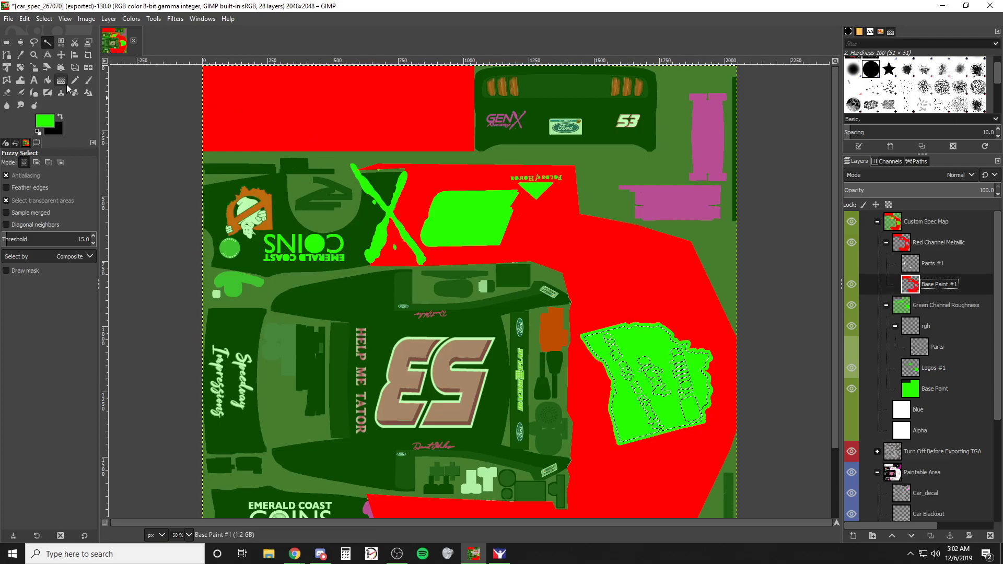
pyautogui.click(87, 80)
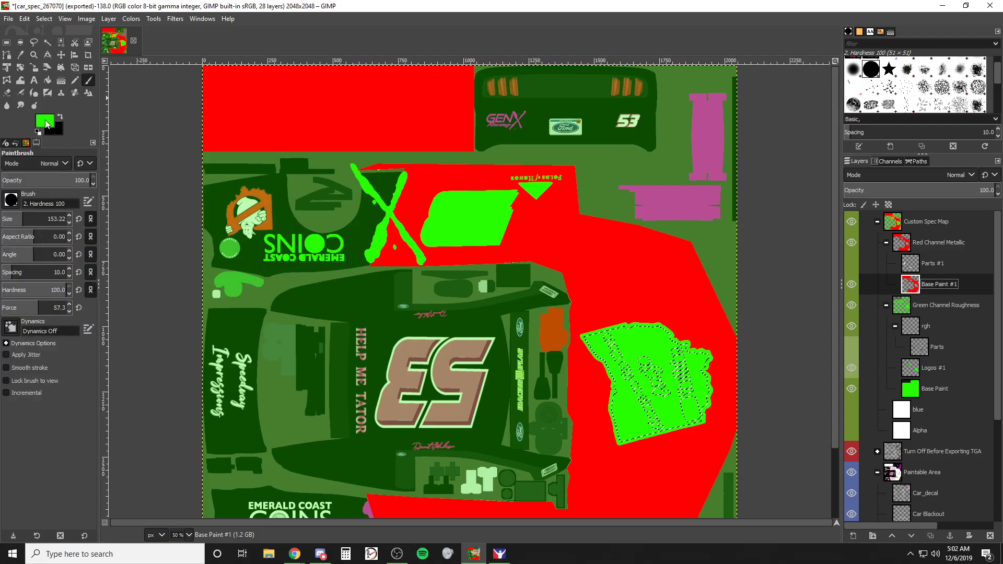
pyautogui.click(45, 121)
pyautogui.click(840, 172)
pyautogui.click(834, 206)
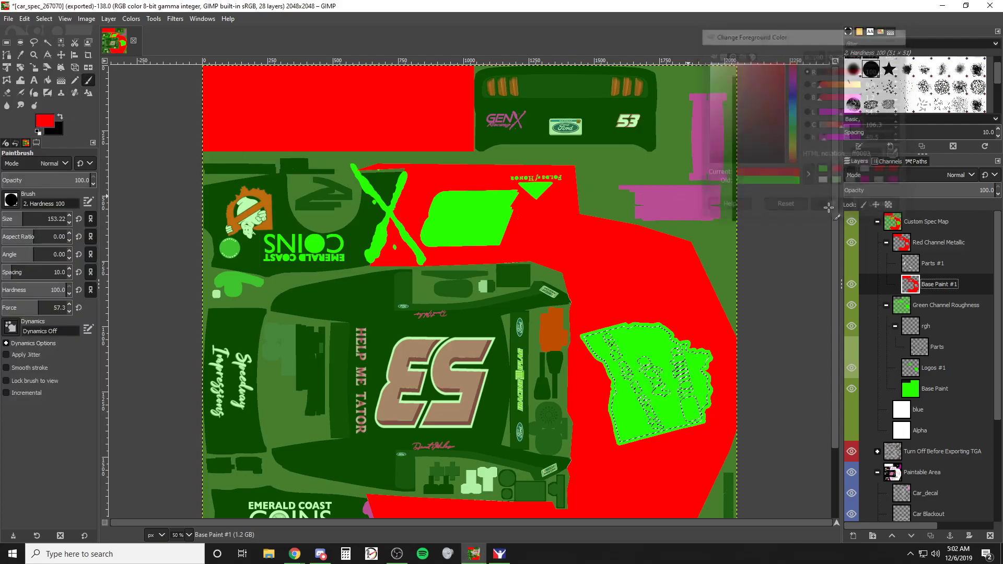
pyautogui.moveTo(599, 346); pyautogui.dragTo(645, 335)
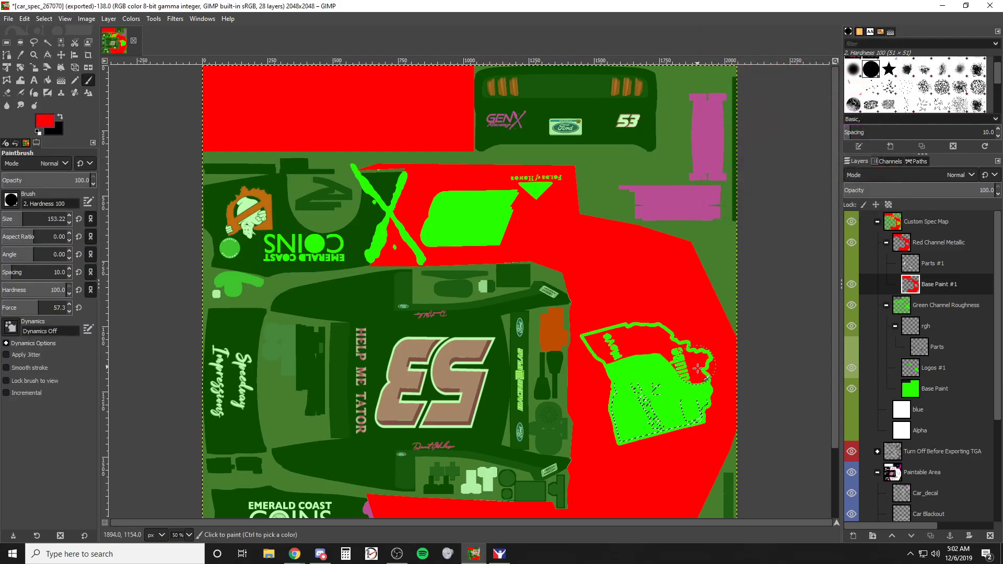
pyautogui.moveTo(678, 423)
pyautogui.mouseDown()
pyautogui.moveTo(618, 406)
pyautogui.moveTo(614, 377)
pyautogui.moveTo(630, 365)
pyautogui.moveTo(686, 378)
pyautogui.moveTo(656, 401)
pyautogui.moveTo(639, 392)
pyautogui.moveTo(673, 371)
pyautogui.moveTo(676, 407)
pyautogui.moveTo(712, 356)
pyautogui.mouseUp()
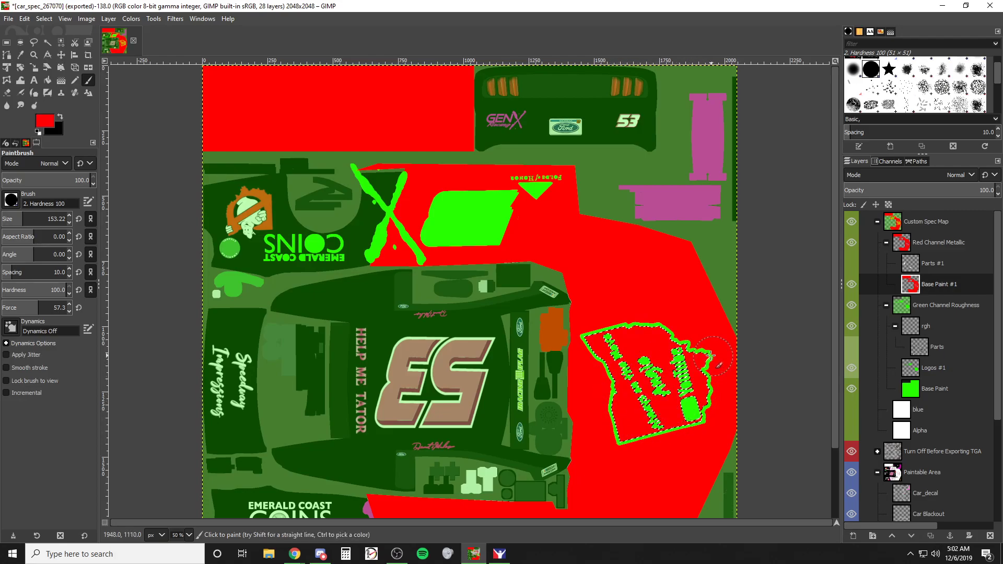
# Step: Export the spec map with the metallic decal background, reload the textures in iRacing to inspect the hood and return to GIMP
pyautogui.hotkey('ctrl', 'shift', 'a')
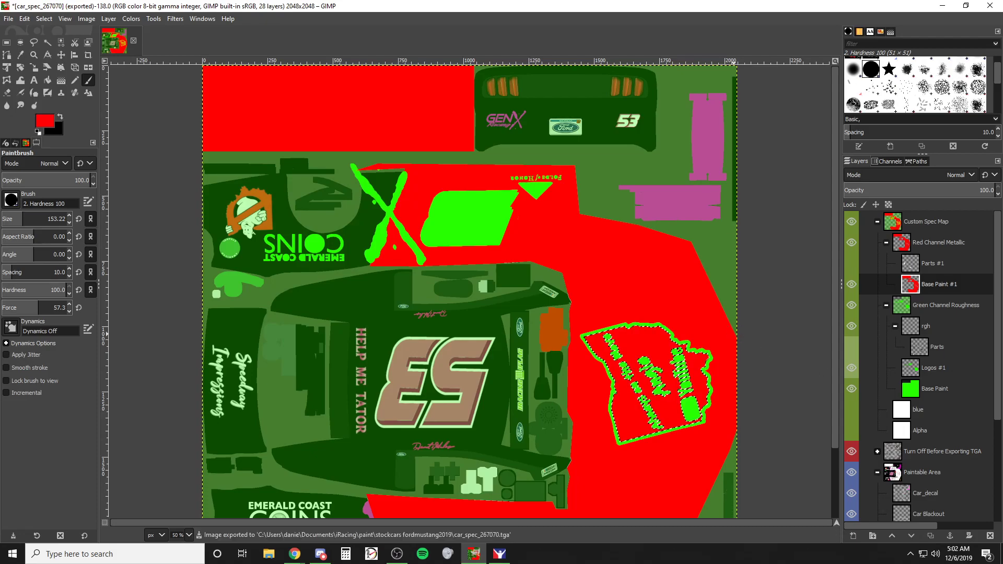
pyautogui.hotkey('alt', 'Tab')
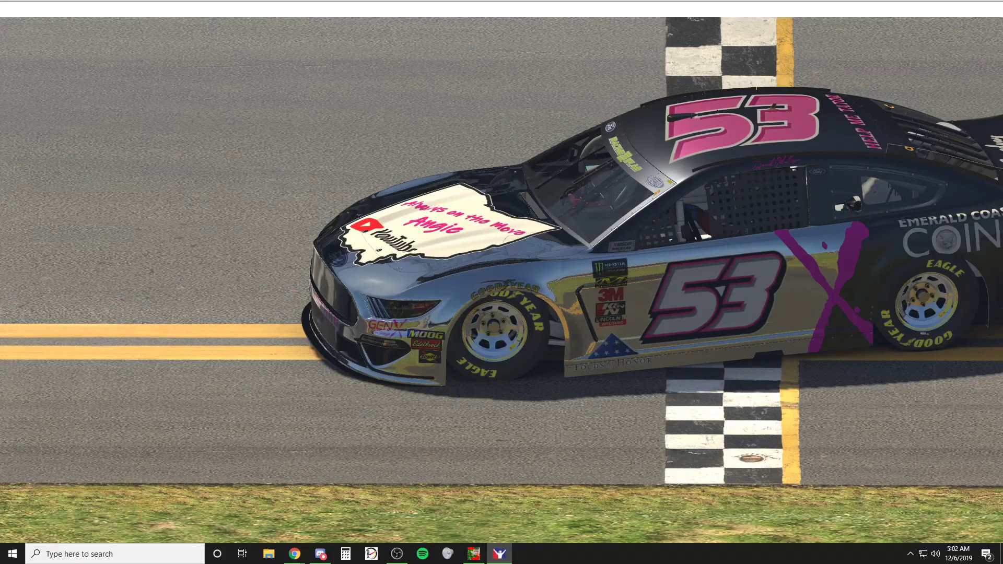
pyautogui.hotkey('alt', 'Tab')
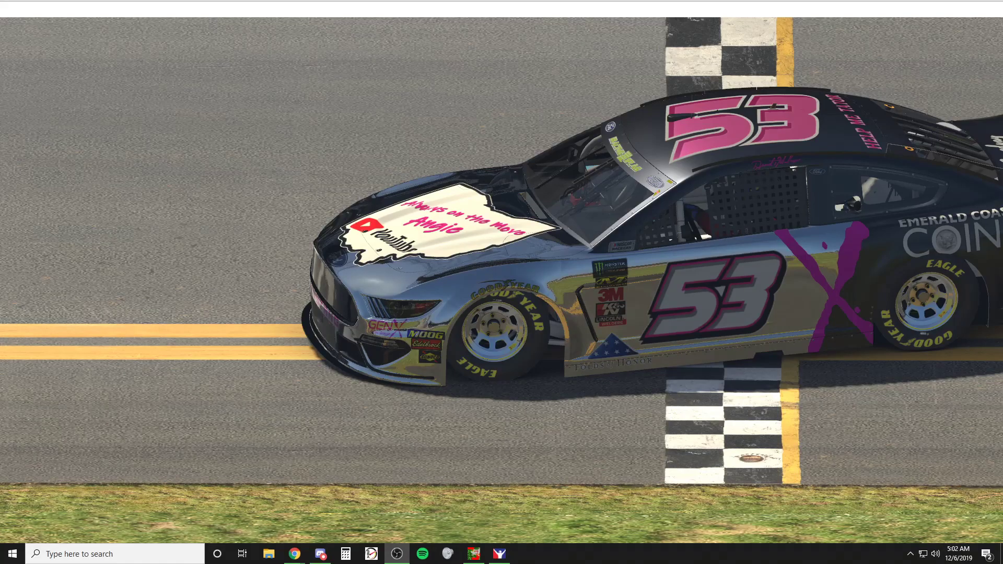
pyautogui.hotkey('alt', 'Tab')
pyautogui.hotkey('ctrl', 'r')
pyautogui.hotkey('alt', 'Tab')
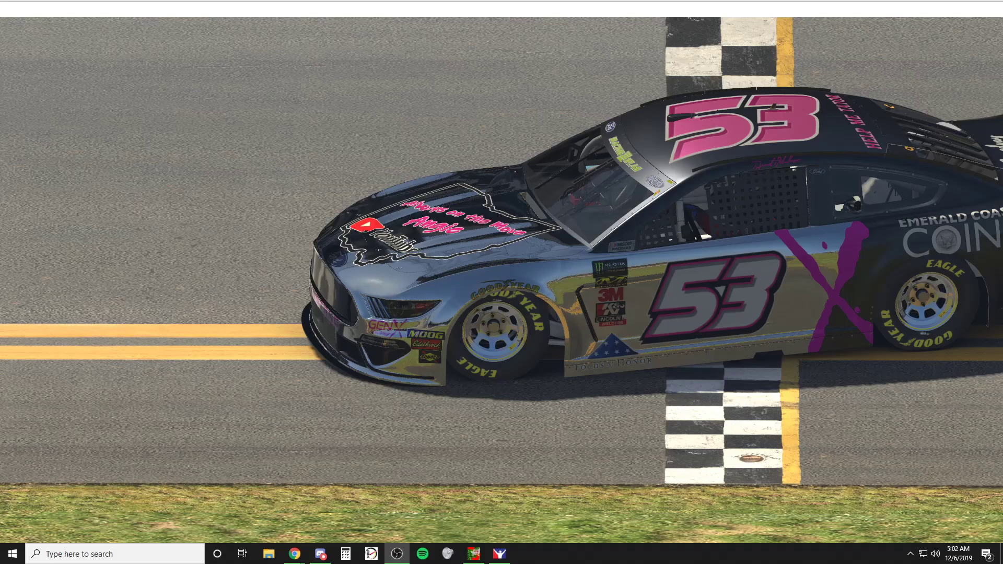
pyautogui.hotkey('alt', 'Tab')
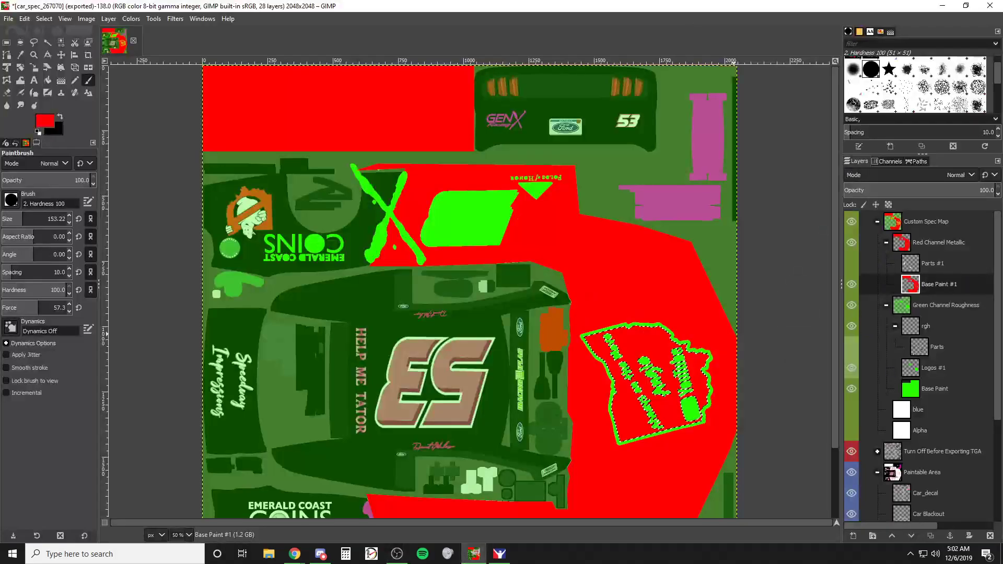
# Step: Hide the Custom Spec Map group to expose the front bumper and headlight artwork at 200% zoom
pyautogui.click(850, 222)
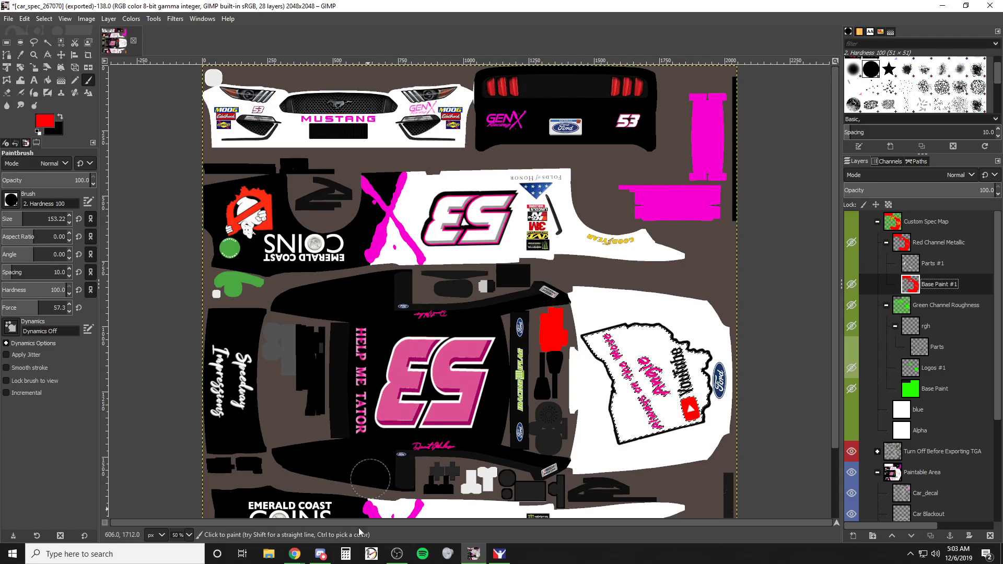
pyautogui.click(188, 535)
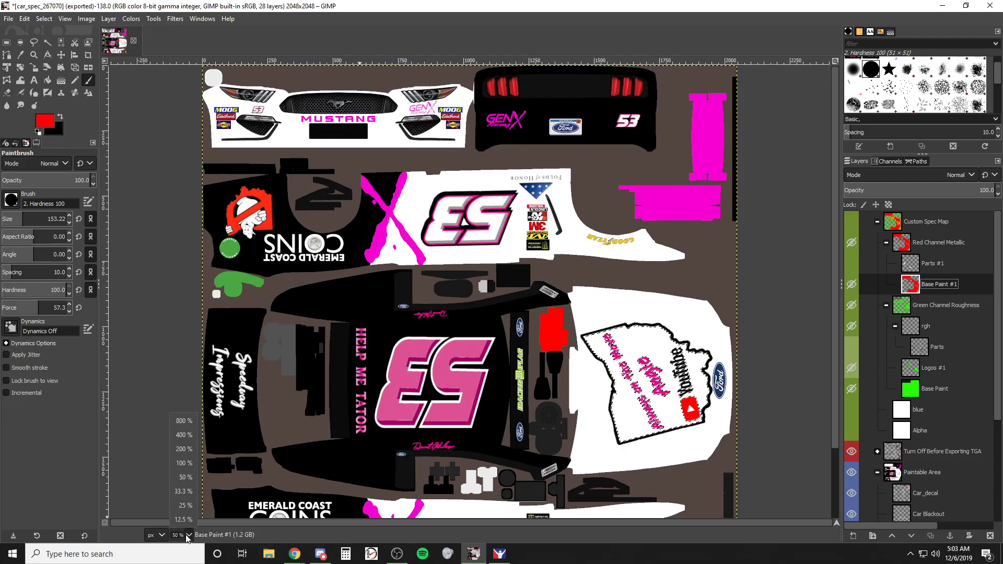
pyautogui.click(182, 449)
pyautogui.scroll(3, 455, 417)
pyautogui.scroll(10, 456, 417)
pyautogui.hscroll(-4, 462, 166)
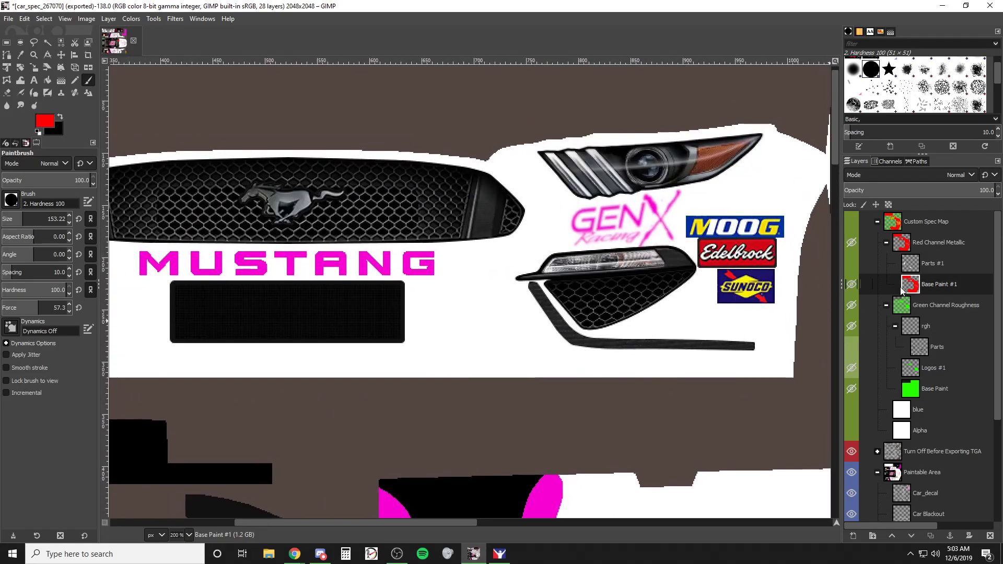
pyautogui.click(851, 221)
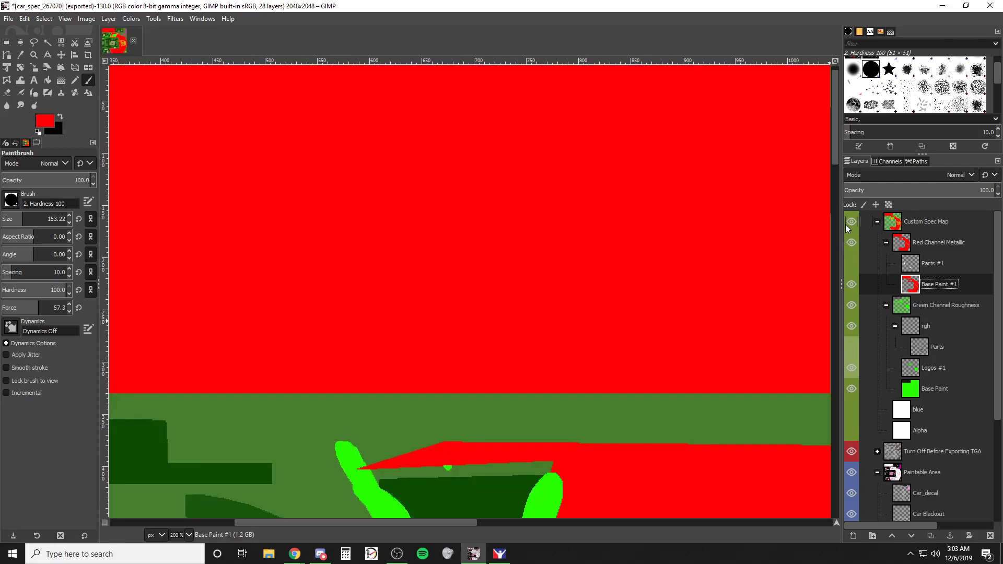
pyautogui.click(853, 220)
# Step: Trace a closed Free Select polygon around the headlight beside the grille, above the GENX Racing logo
pyautogui.click(34, 43)
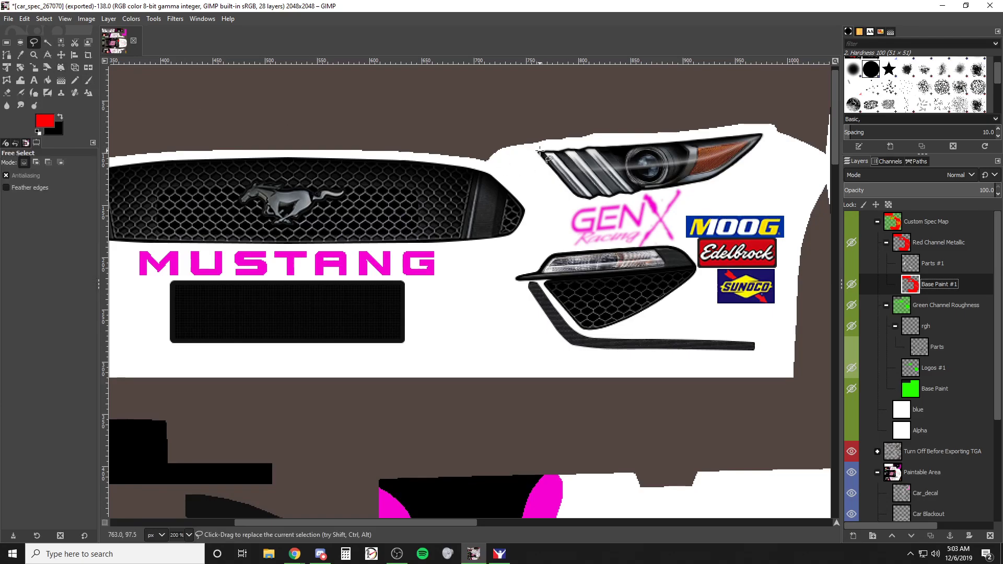
pyautogui.click(557, 149)
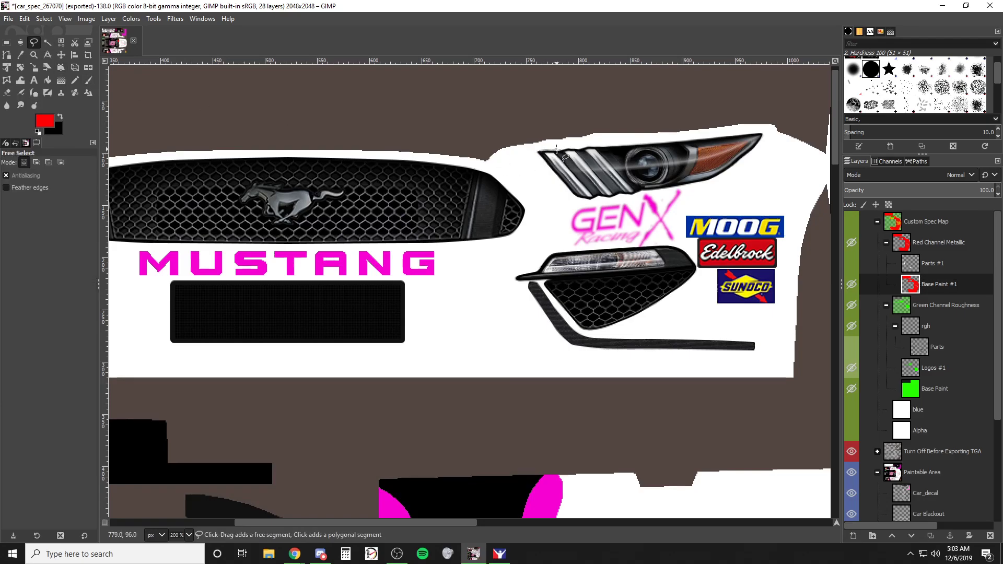
pyautogui.click(595, 148)
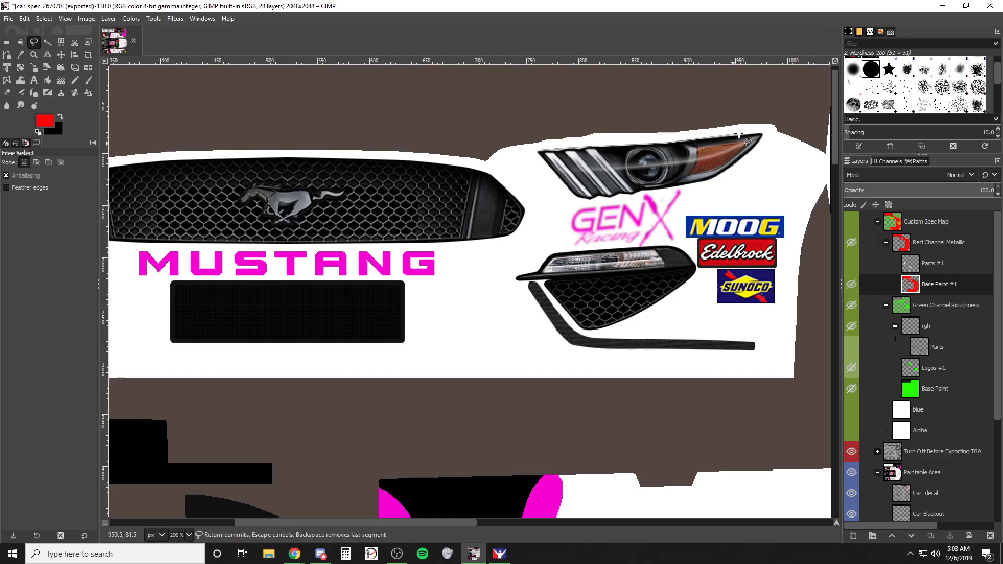
pyautogui.click(763, 134)
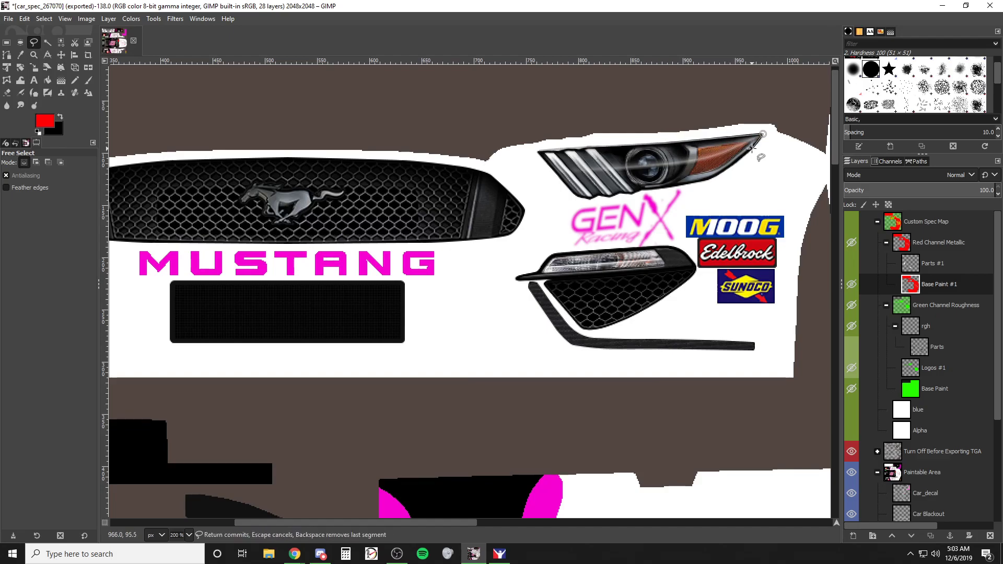
pyautogui.click(735, 166)
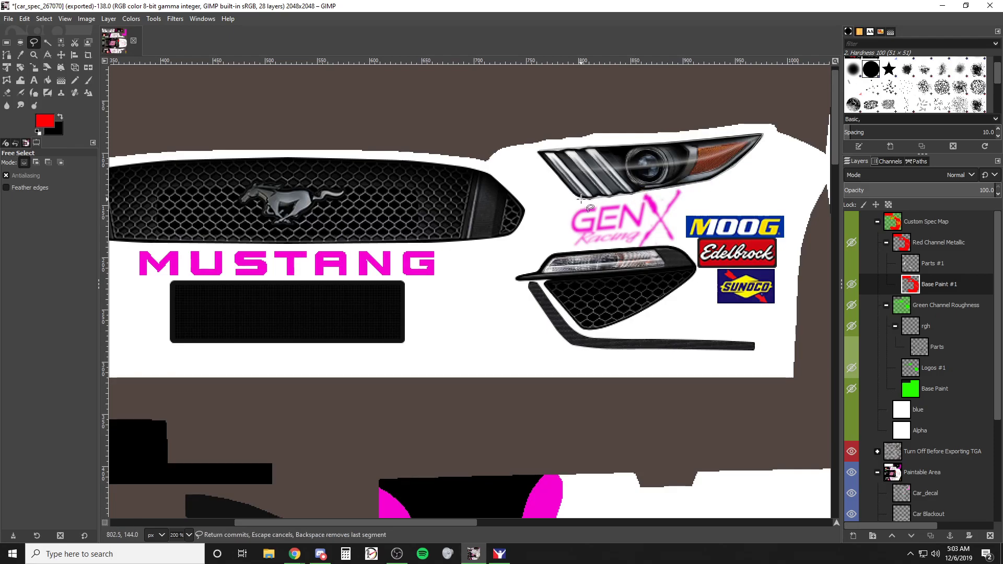
pyautogui.click(533, 157)
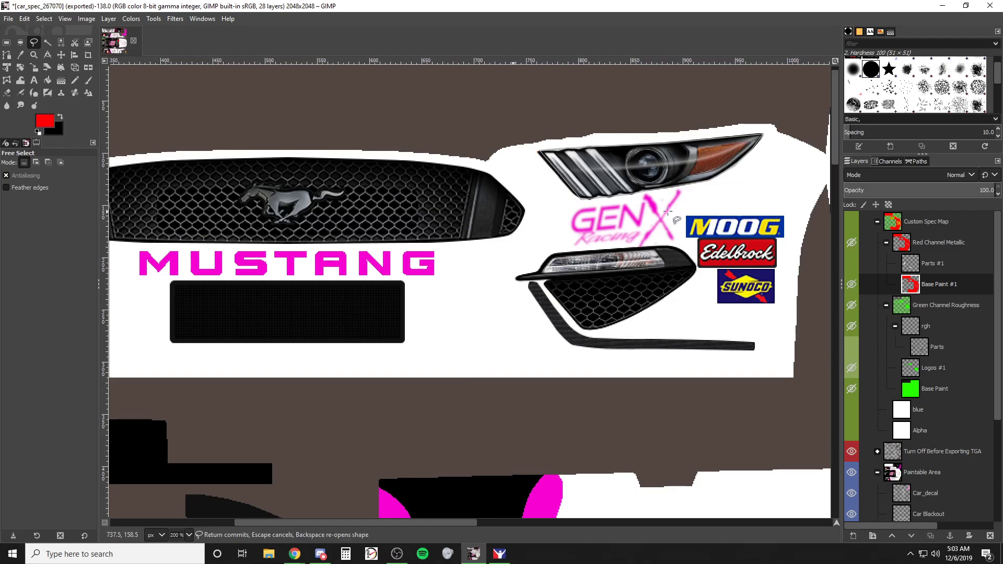
pyautogui.press('Return')
# Step: Show the Custom Spec Map group and erase the red inside the headlight selection on the Base Paint #1 layer
pyautogui.click(851, 222)
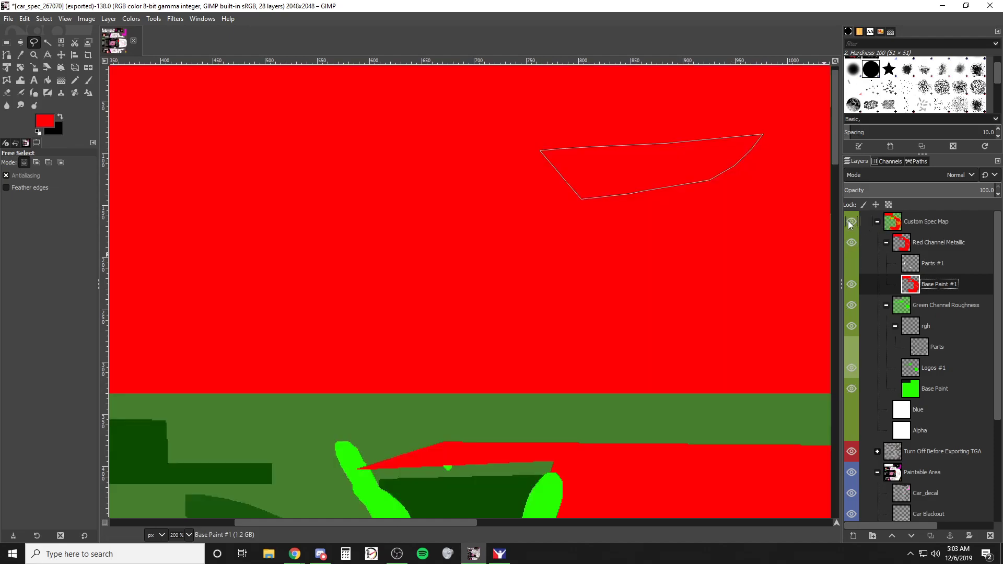
pyautogui.click(11, 93)
pyautogui.click(11, 93)
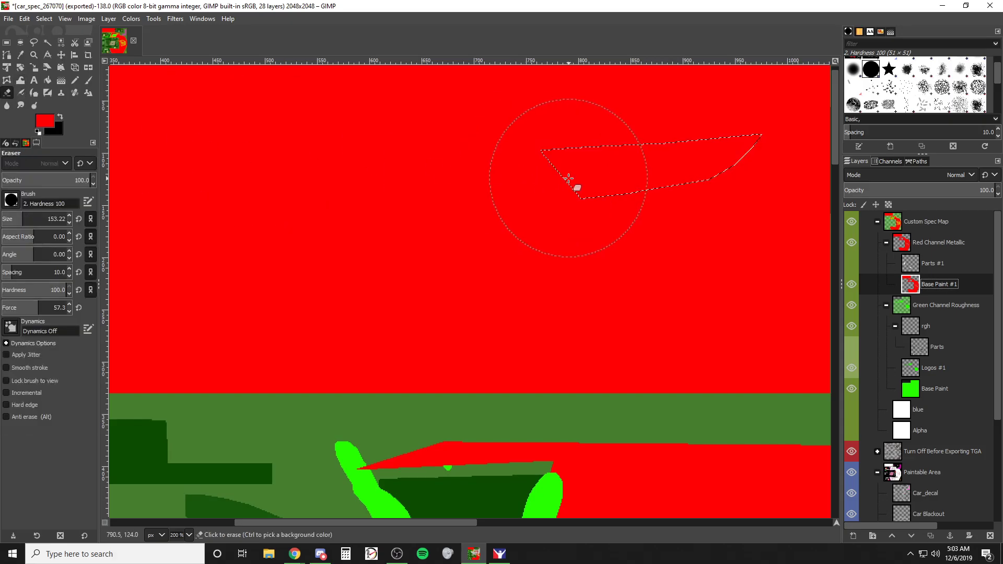
pyautogui.moveTo(575, 188); pyautogui.dragTo(742, 170)
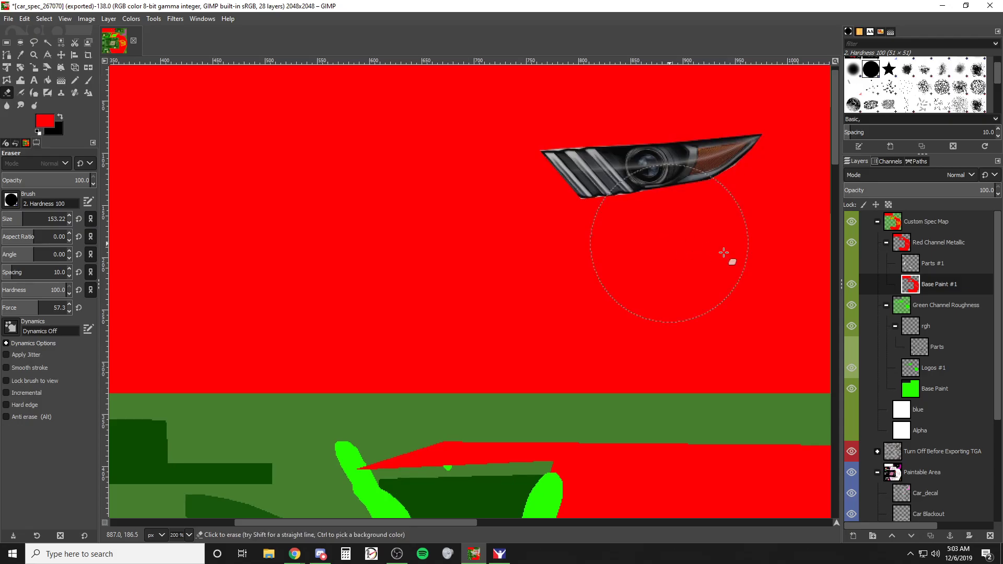
# Step: Export the spec map with the non-metallic headlight and reload the car textures in iRacing to inspect it
pyautogui.hotkey('ctrl', 'e')
pyautogui.hotkey('alt', 'Tab')
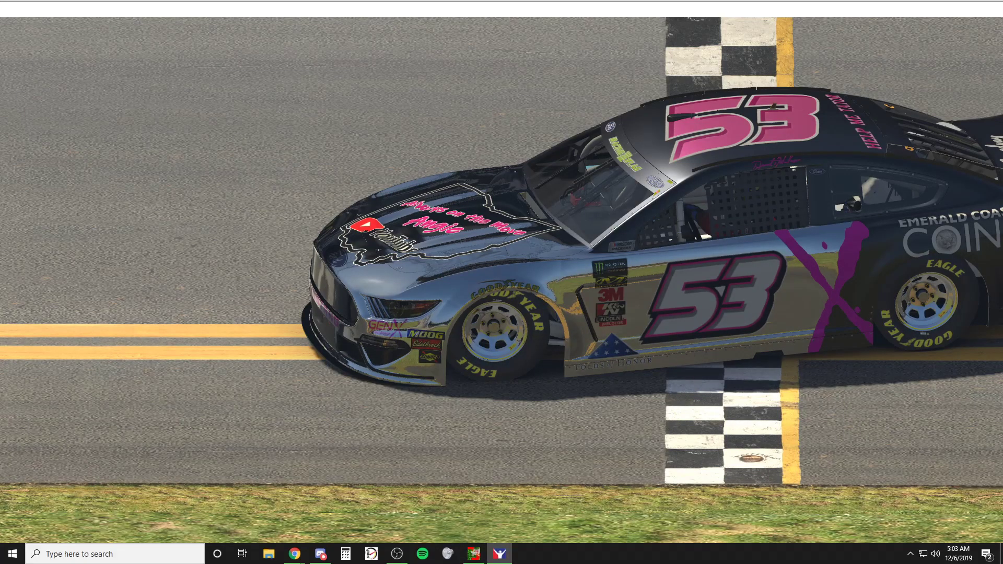
pyautogui.hotkey('ctrl', 'r')
pyautogui.hotkey('alt', 'Tab')
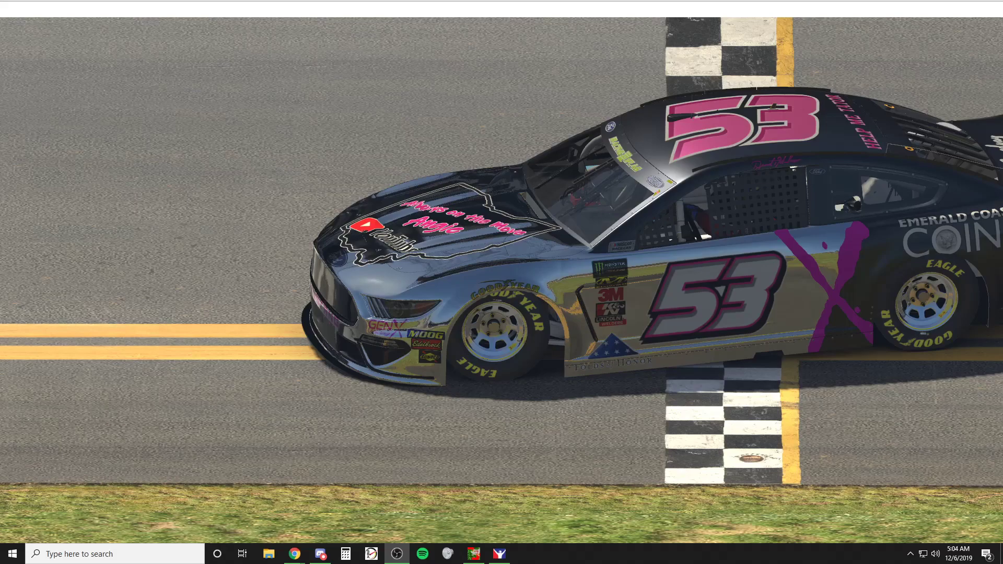
# Step: Review the NASCAR Monster Energy Ford Mustang paint preview and its paint options on Trading Paints in Chrome, then minimize the browser
pyautogui.hotkey('alt', 'Tab')
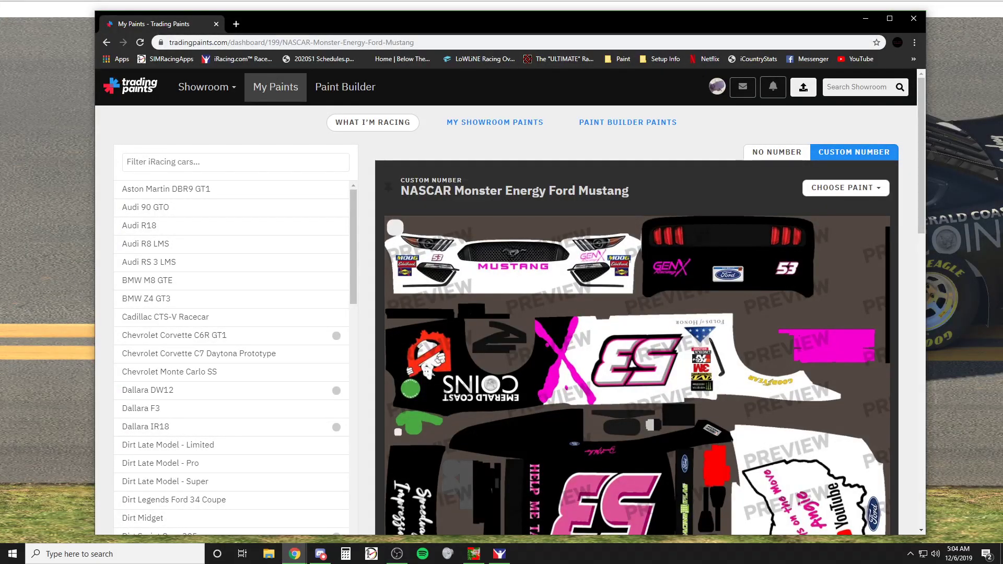
pyautogui.scroll(-2, 727, 366)
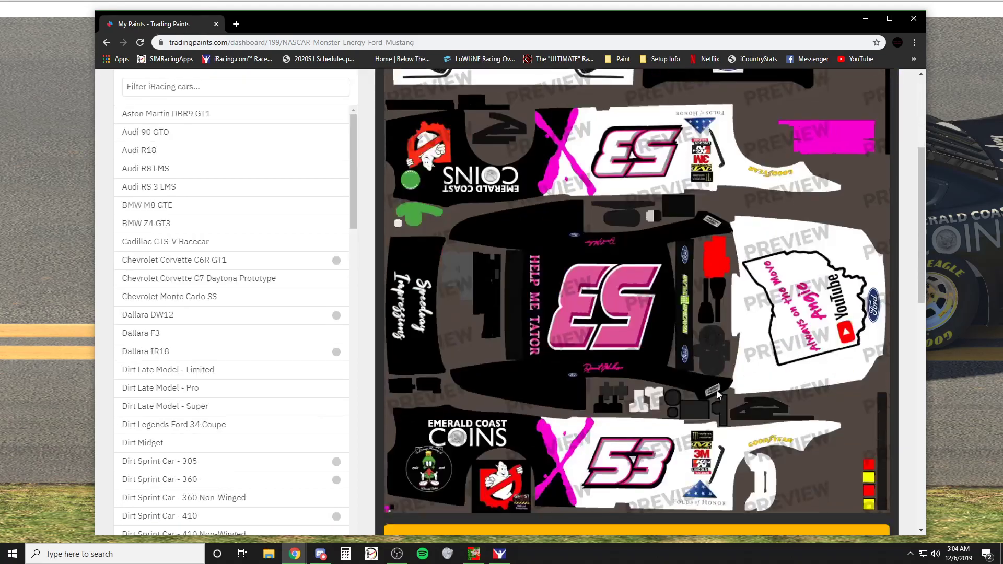
pyautogui.scroll(2, 718, 395)
pyautogui.scroll(-5, 718, 390)
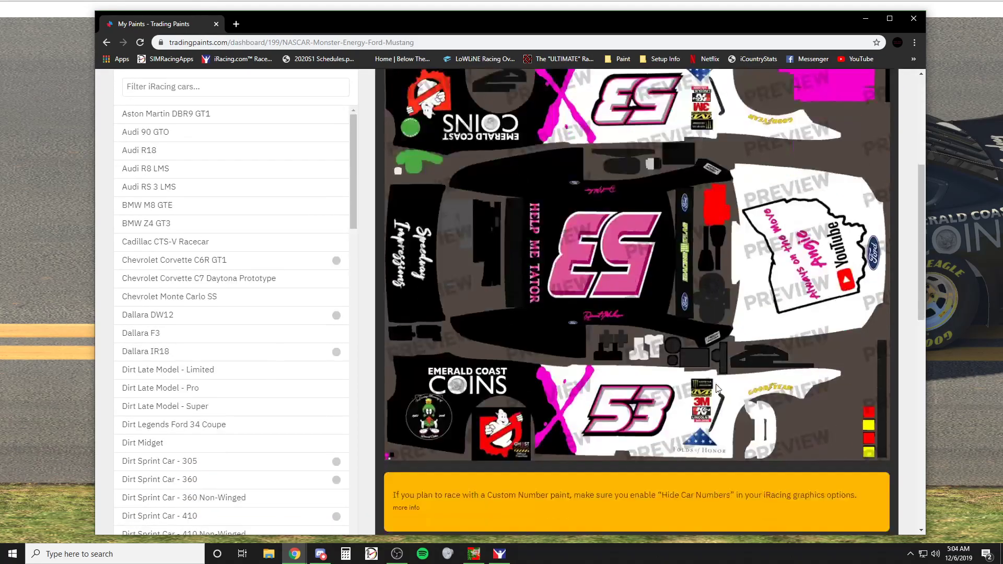
pyautogui.scroll(5, 719, 389)
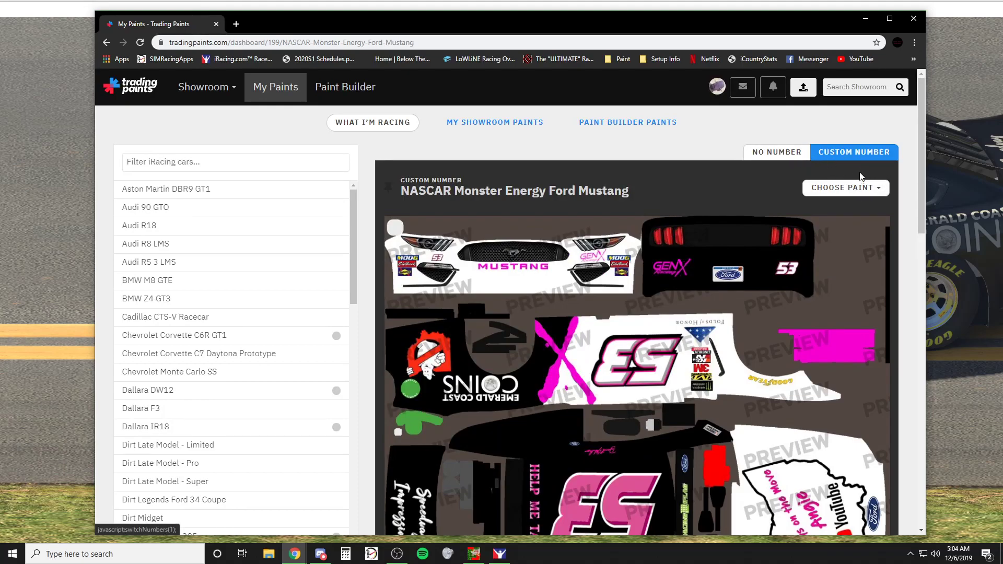
pyautogui.click(851, 189)
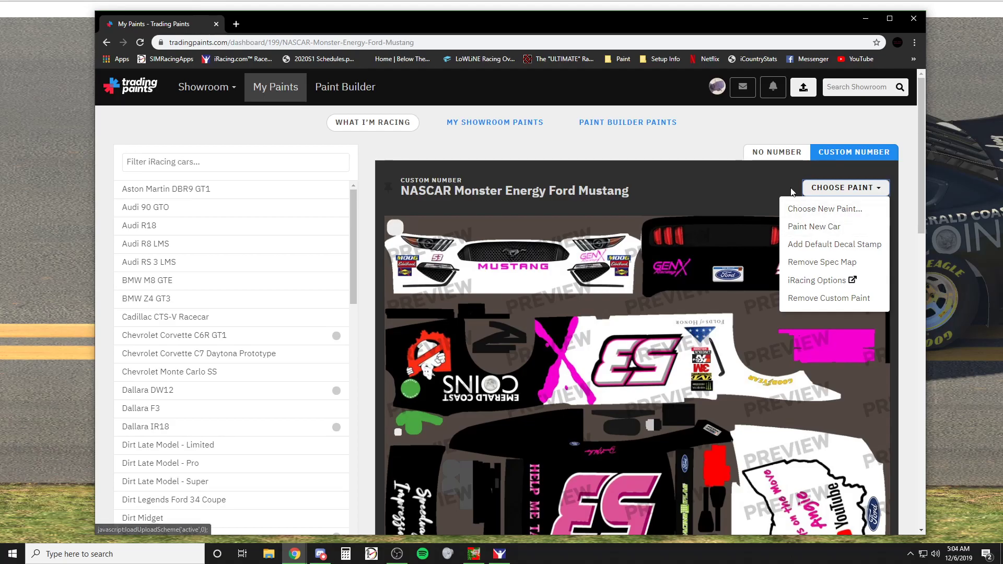
pyautogui.click(760, 180)
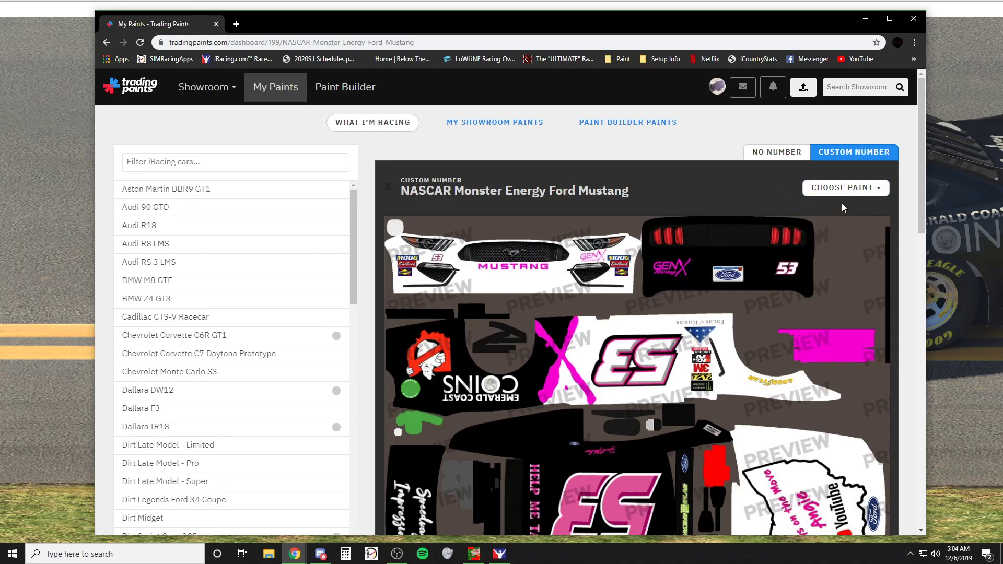
pyautogui.click(866, 19)
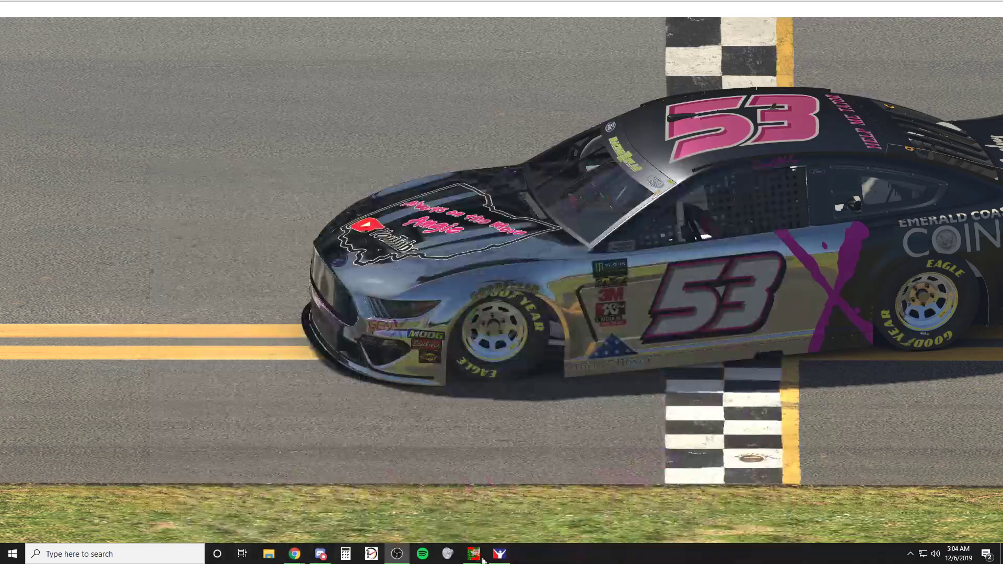
# Step: Open the stockcars fordmustang2019 folder inside Documents > iRacing > paint in File Explorer
pyautogui.click(279, 554)
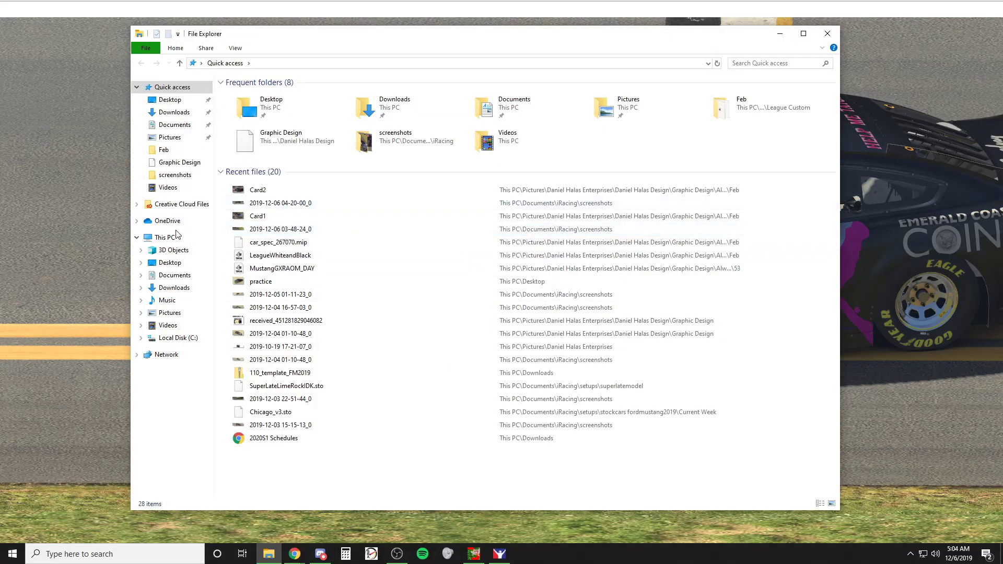
pyautogui.click(178, 124)
pyautogui.doubleClick(253, 139)
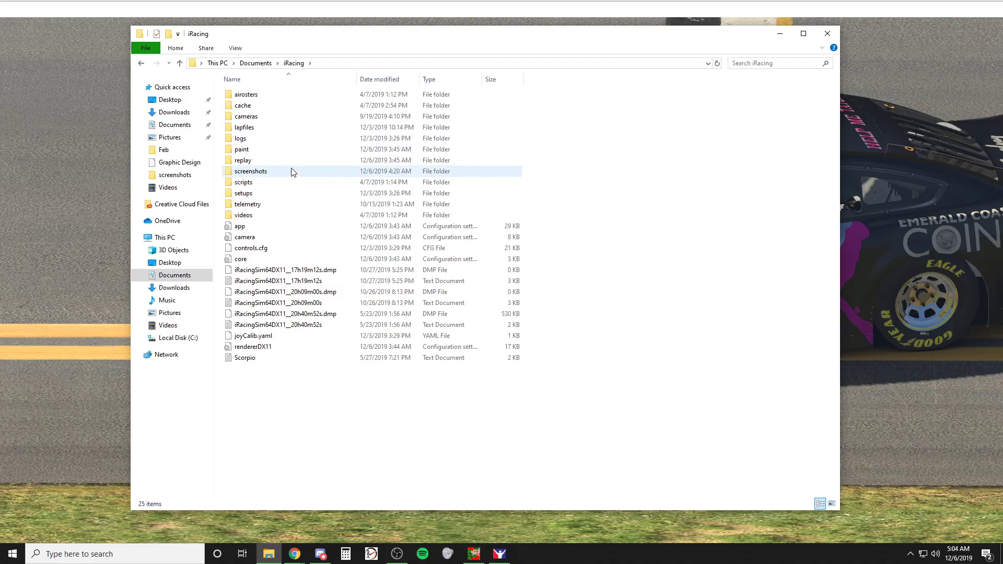
pyautogui.click(281, 152)
pyautogui.doubleClick(281, 151)
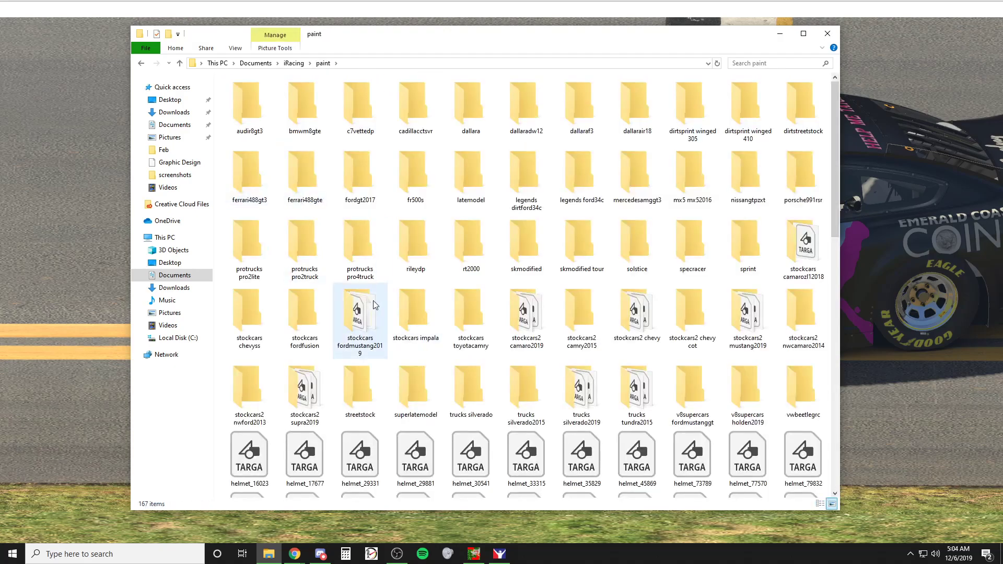
pyautogui.doubleClick(373, 300)
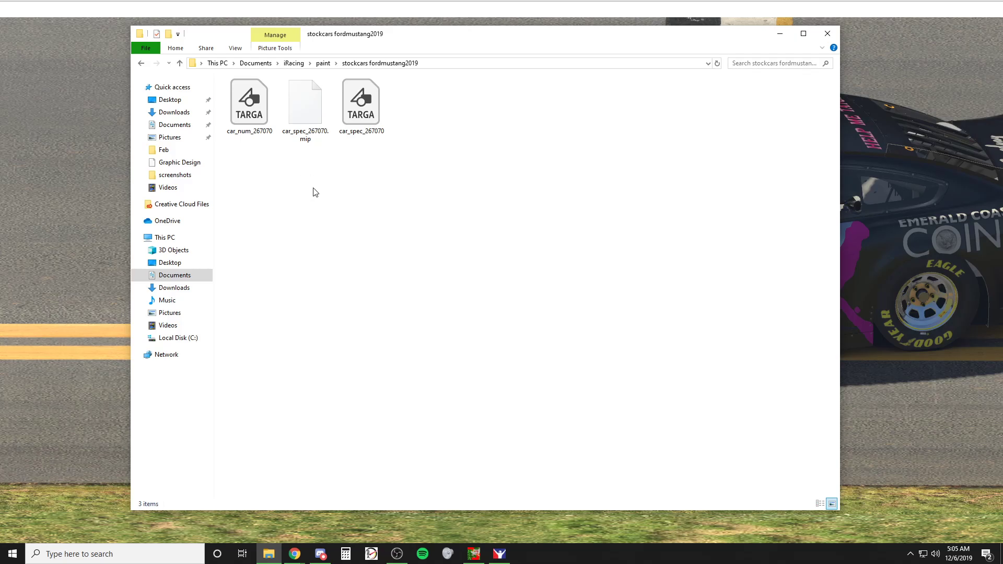
# Step: Cut the car spec .mip file from the stockcars fordmustang2019 folder
pyautogui.click(259, 120)
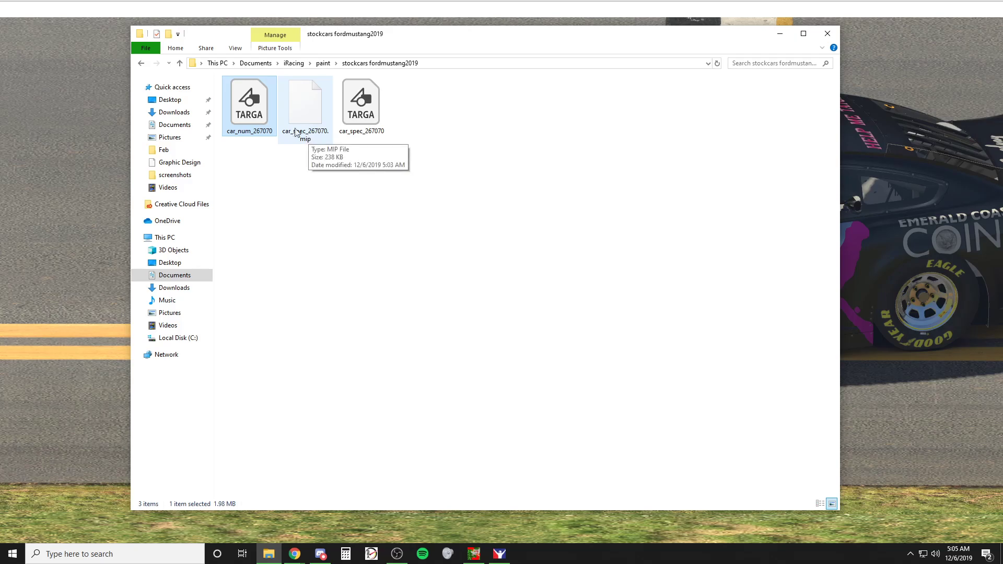
pyautogui.click(307, 118)
pyautogui.click(254, 113)
pyautogui.press('Right')
pyautogui.click(263, 119)
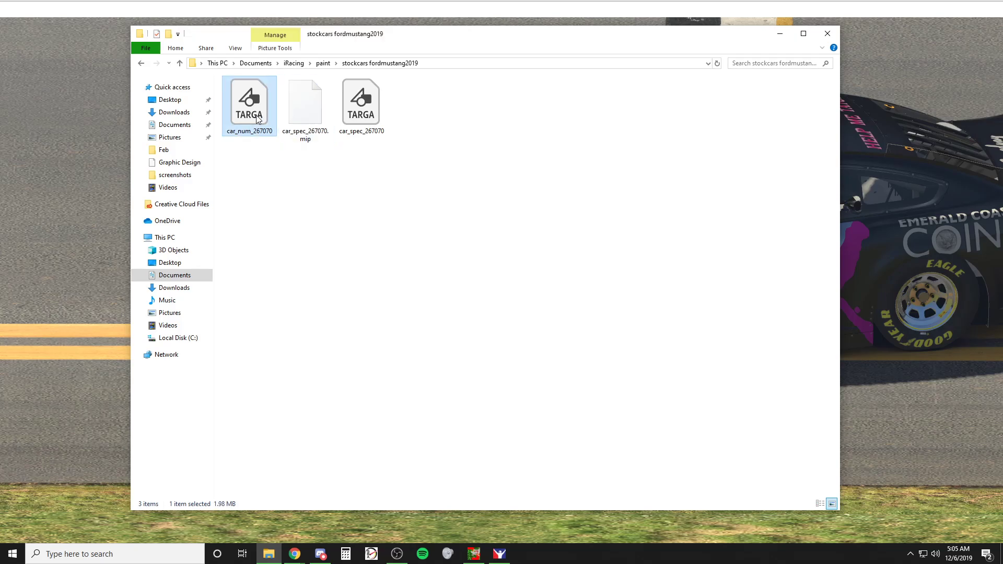
pyautogui.click(308, 119)
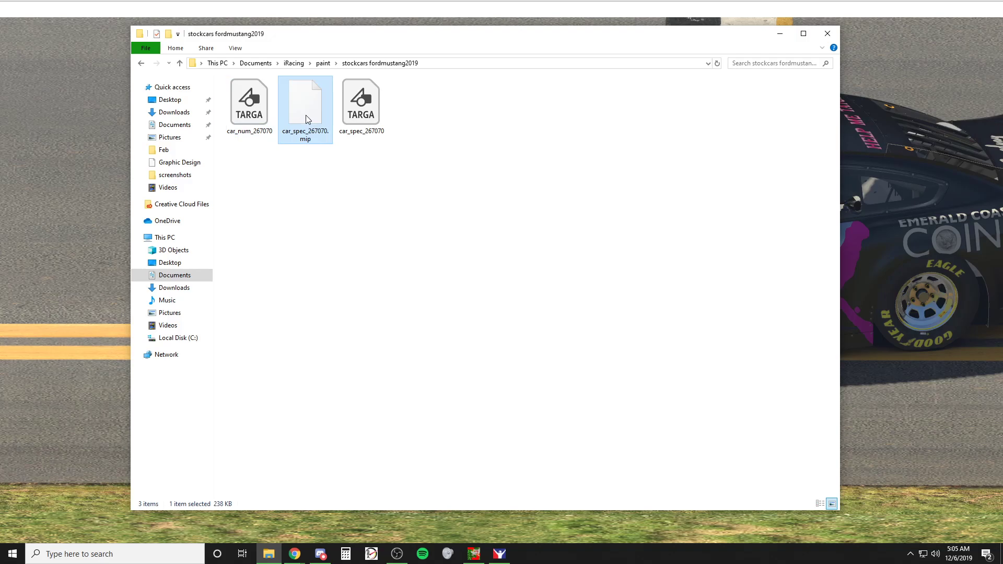
pyautogui.rightClick(306, 115)
pyautogui.click(348, 230)
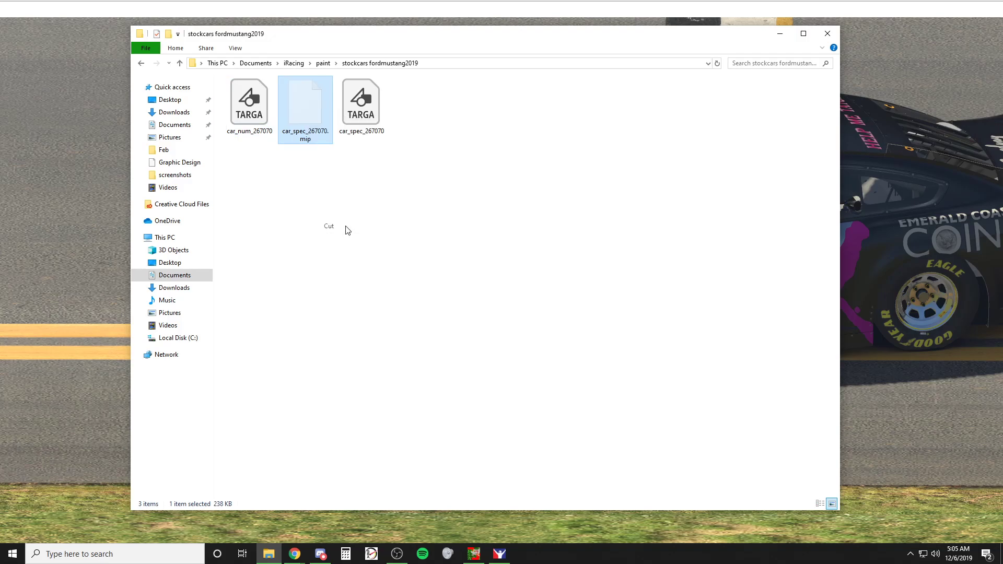
# Step: Open the AlwaysontheMove folder inside the Graphic Design folder of the Pictures library
pyautogui.click(170, 137)
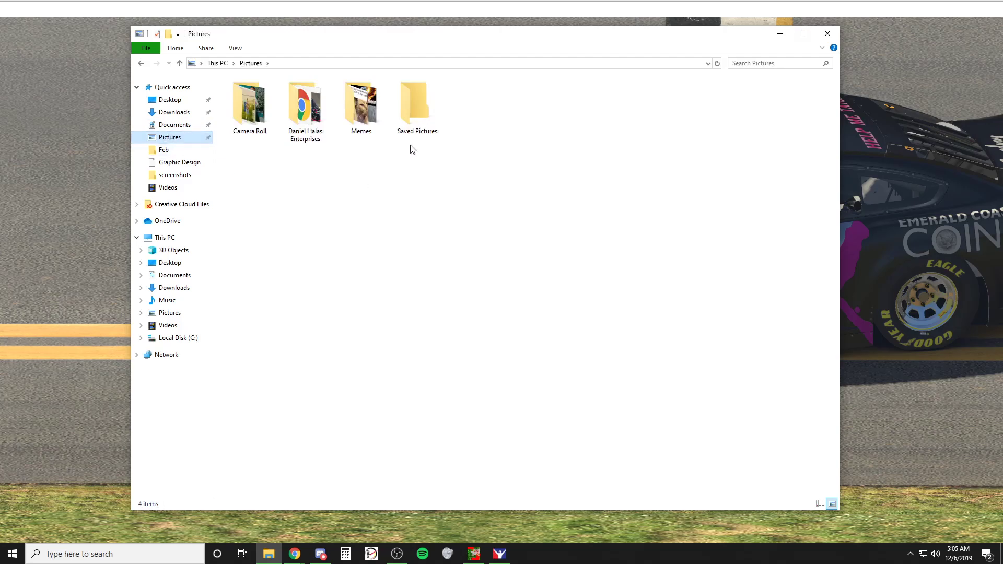
pyautogui.doubleClick(306, 107)
pyautogui.click(264, 121)
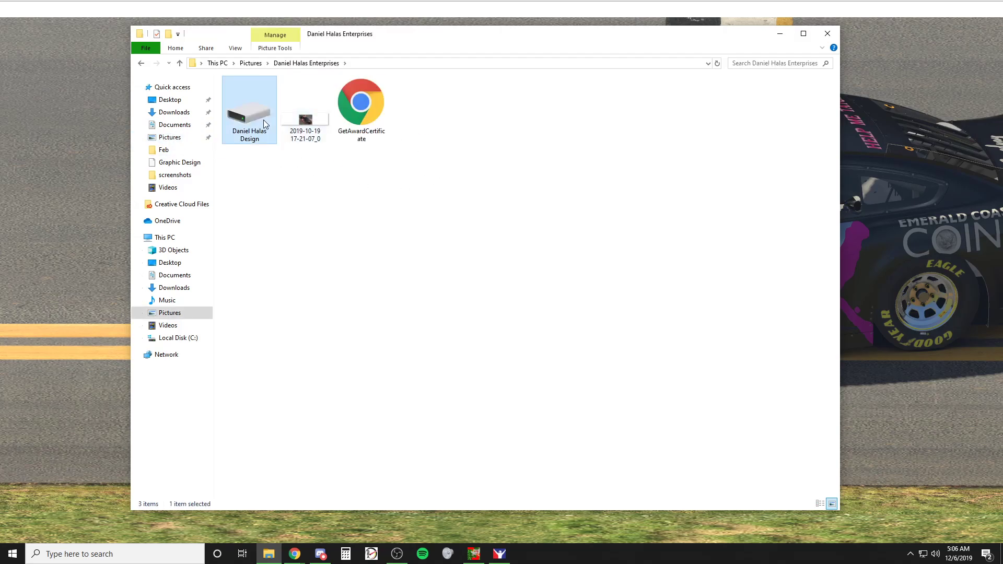
pyautogui.doubleClick(264, 120)
pyautogui.doubleClick(319, 118)
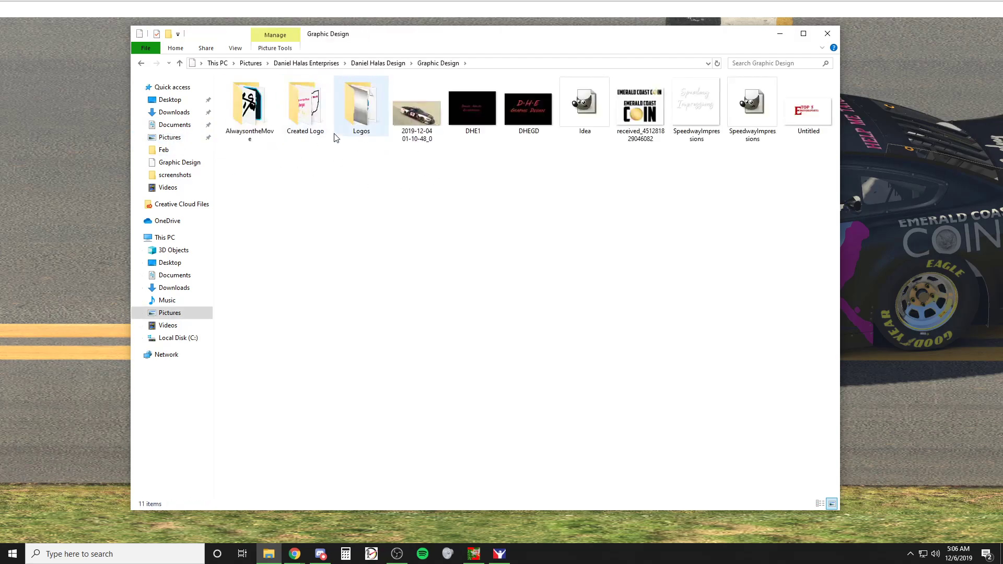
pyautogui.doubleClick(260, 119)
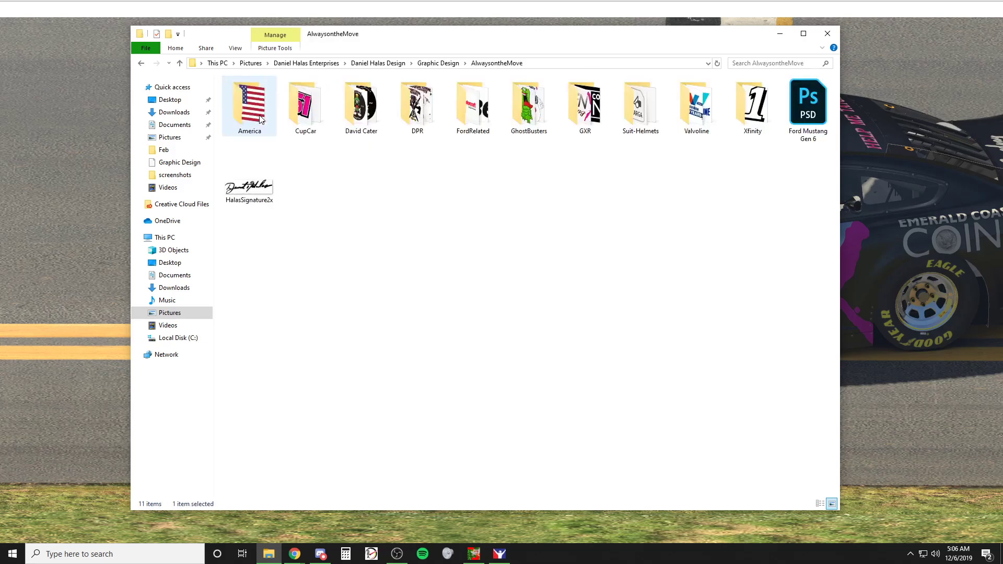
# Step: Place the cut car spec .mip file in CupCar > 53 > League Custom > Feb and close File Explorer
pyautogui.click(314, 116)
pyautogui.click(285, 109)
pyautogui.doubleClick(285, 109)
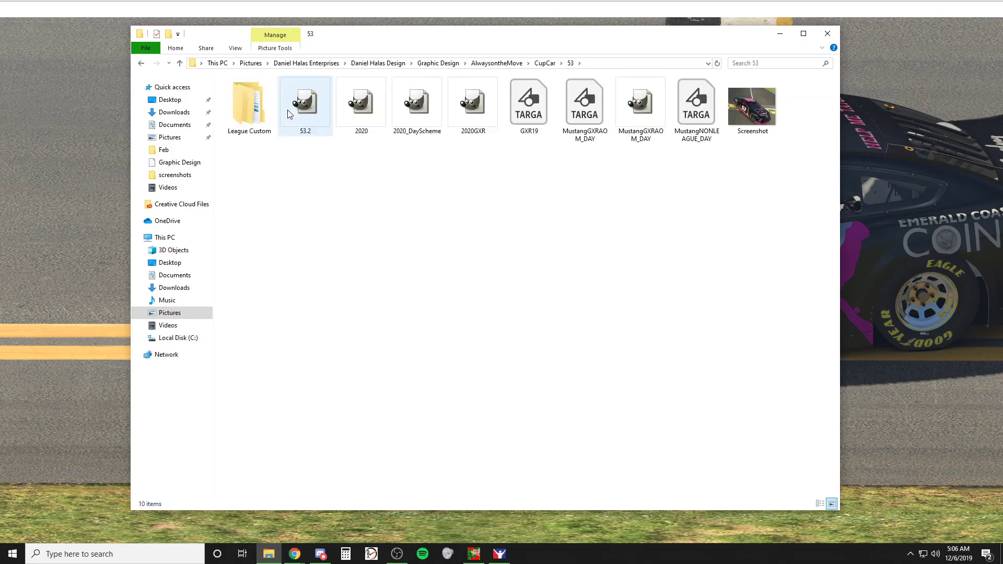
pyautogui.doubleClick(264, 115)
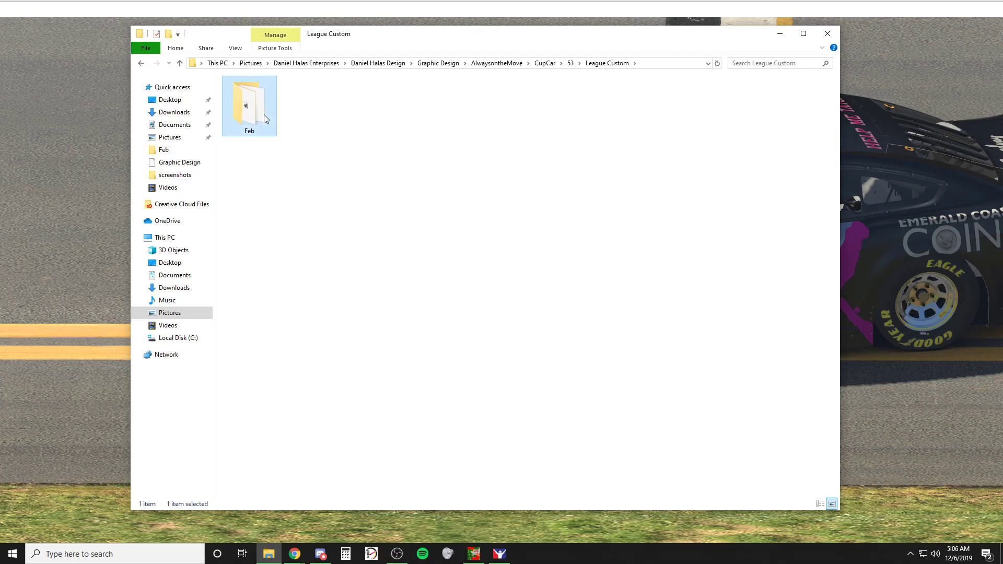
pyautogui.doubleClick(264, 114)
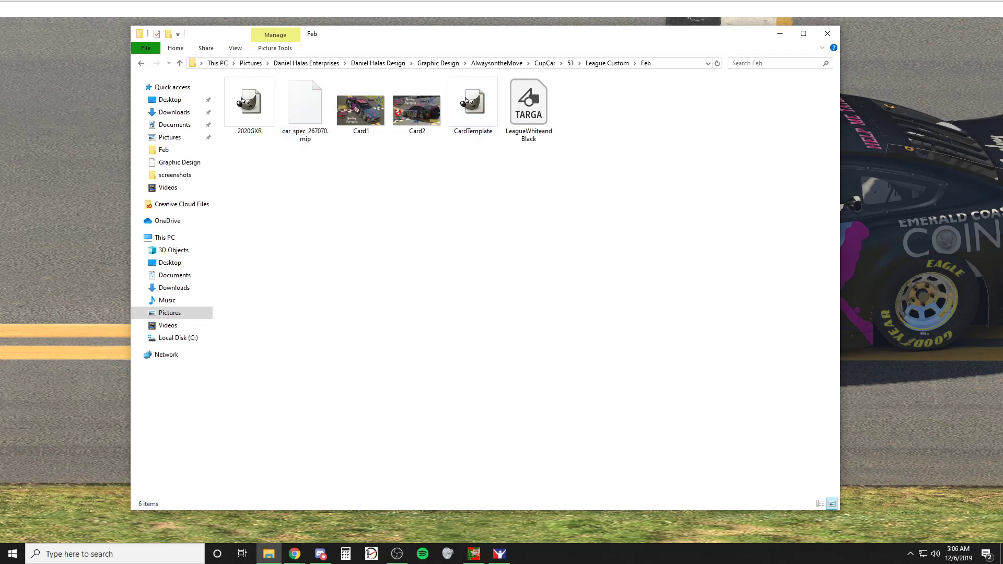
pyautogui.hotkey('alt', 'F4')
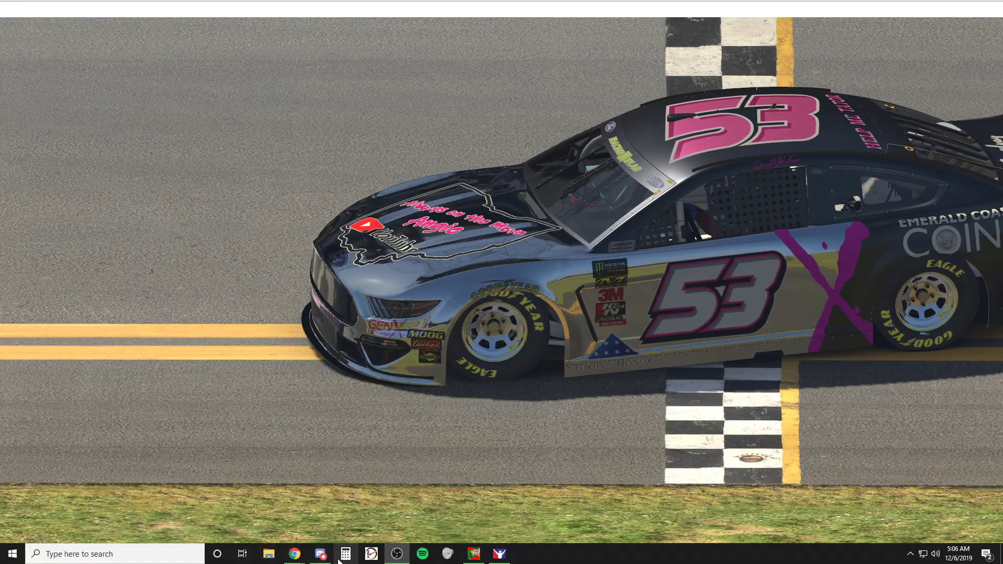
# Step: Switch to Trading Paints in Chrome and begin a personal paint upload for the custom-number NASCAR Monster Energy Ford Mustang, opening the file chooser
pyautogui.moveTo(319, 559)
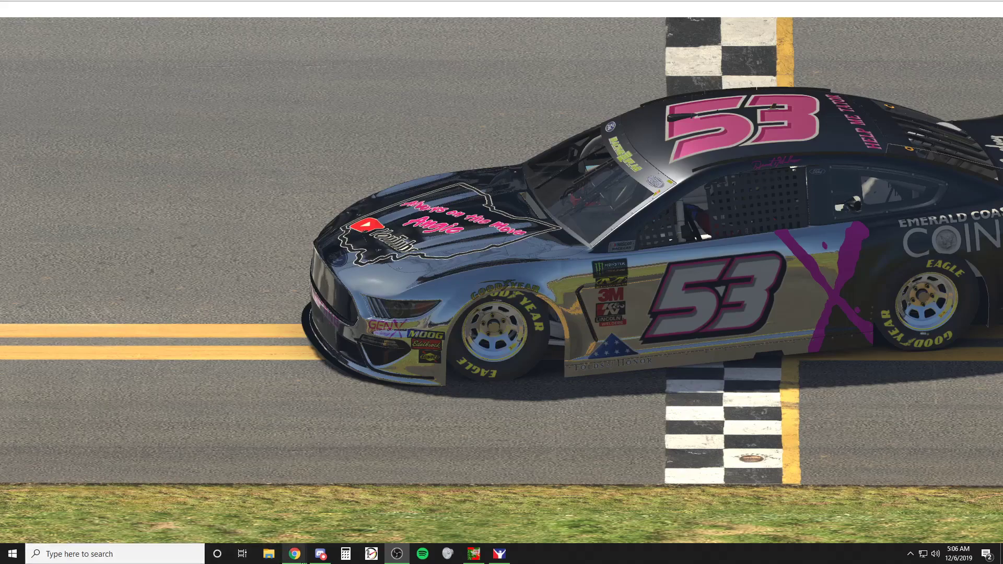
pyautogui.click(306, 515)
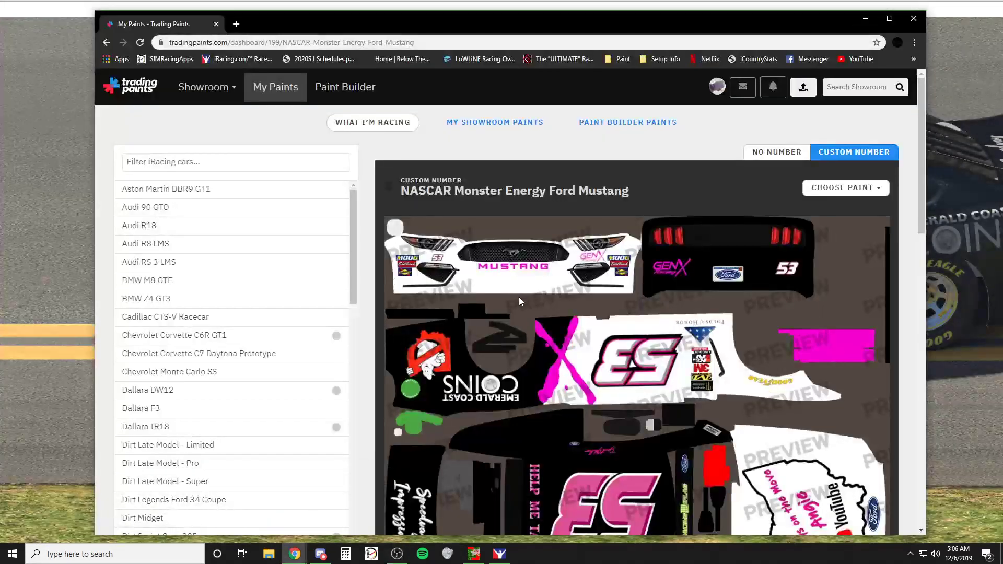
pyautogui.click(860, 186)
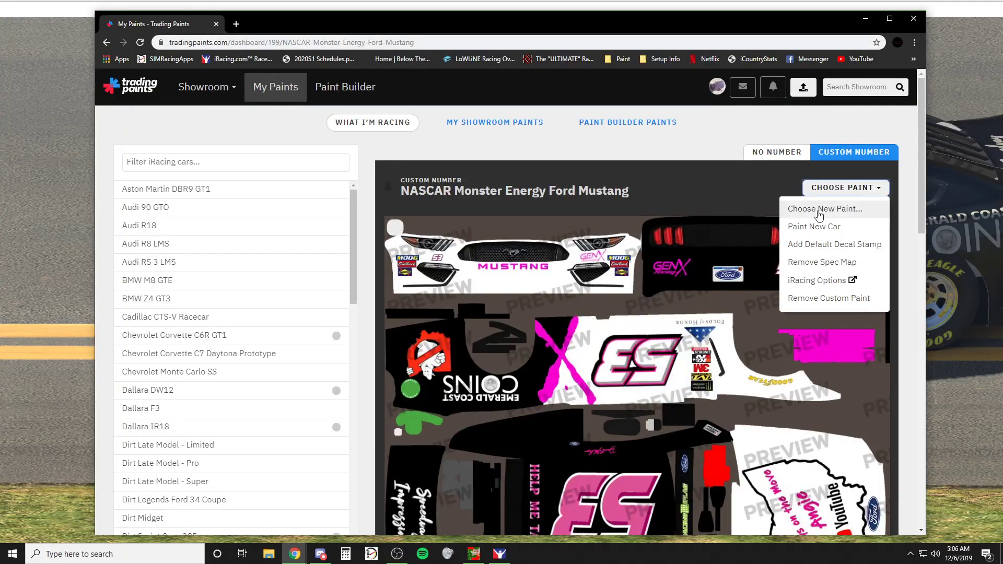
pyautogui.click(833, 204)
pyautogui.click(503, 169)
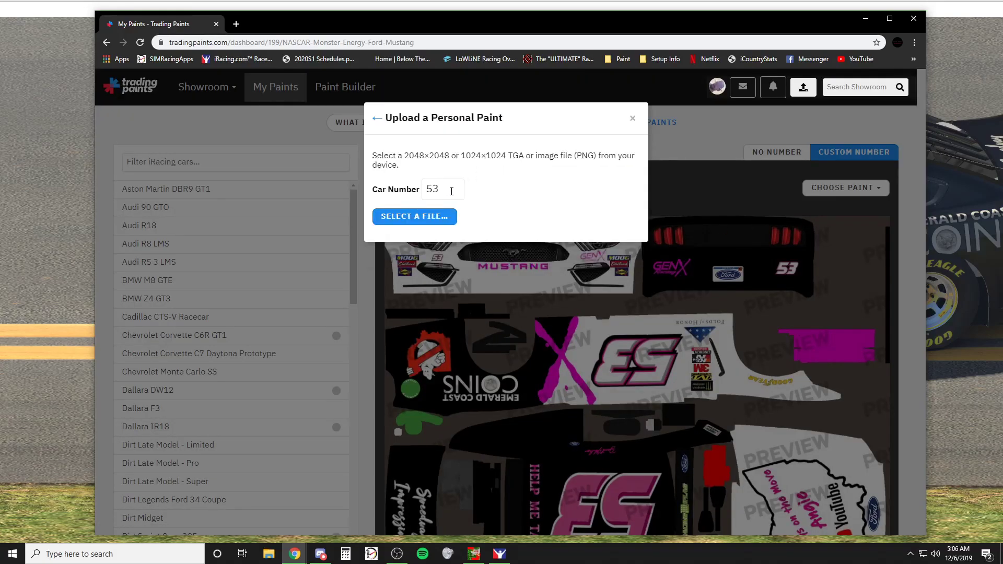
pyautogui.click(437, 218)
pyautogui.click(421, 217)
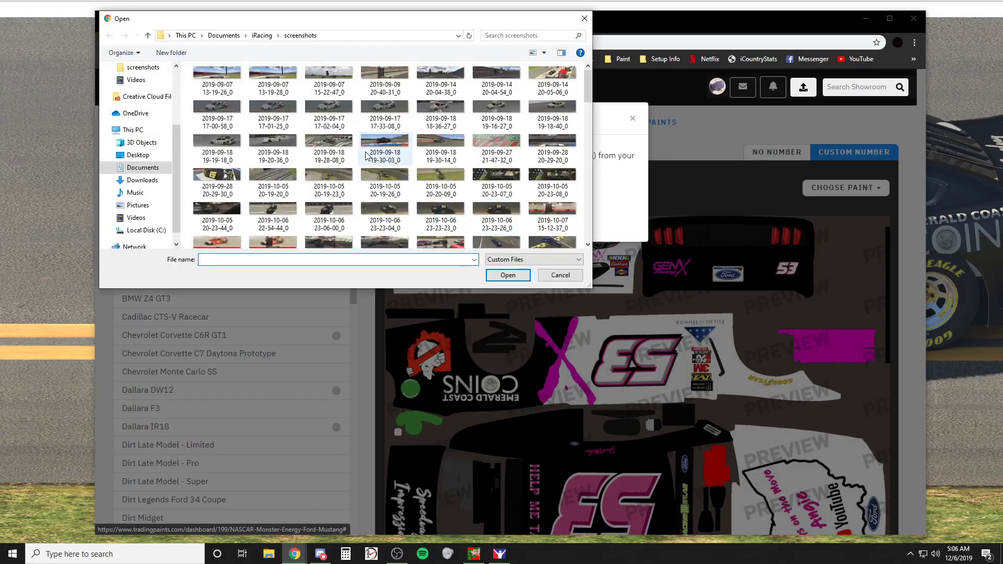
# Step: Browse from Pictures through Graphic Design > AlwaysontheMove > CupCar > 53 > League Custom to the Feb folder for the paint upload
pyautogui.scroll(2, 132, 147)
pyautogui.scroll(2, 133, 147)
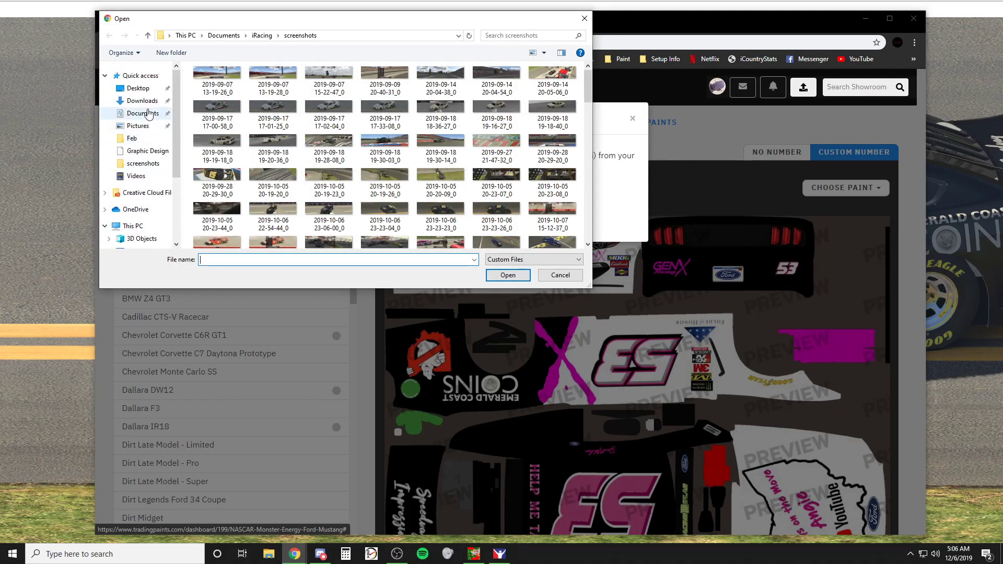
pyautogui.click(137, 126)
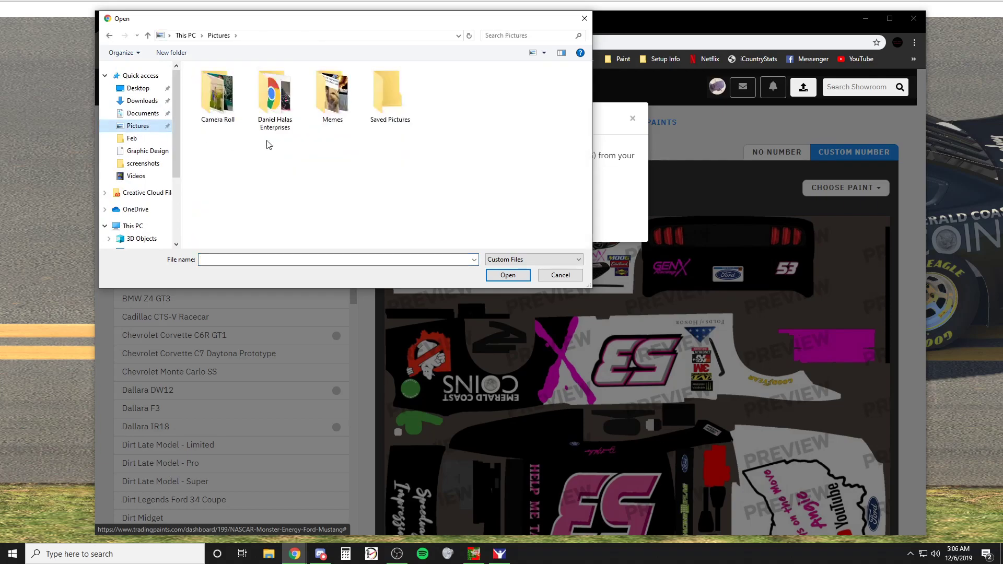
pyautogui.doubleClick(262, 104)
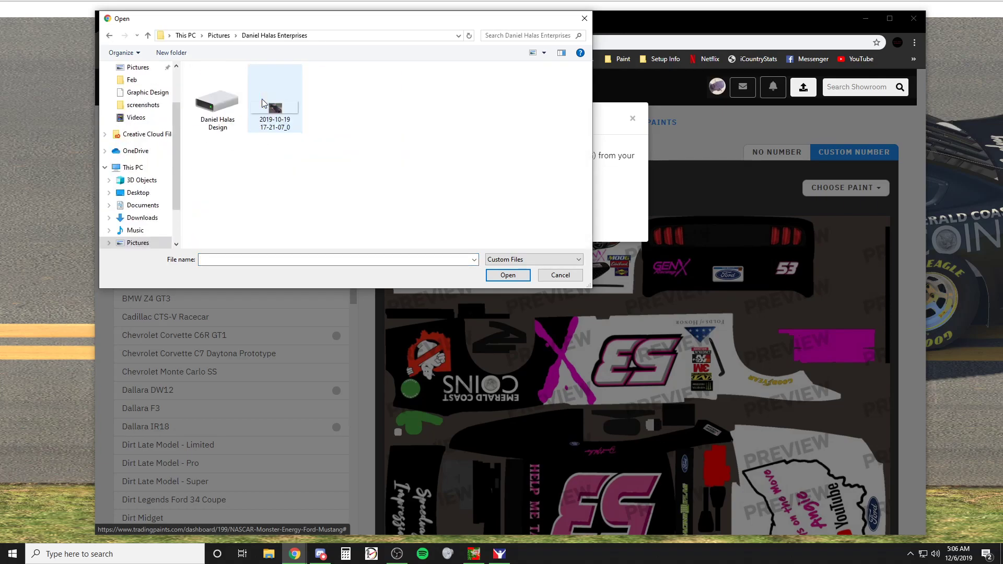
pyautogui.doubleClick(233, 112)
pyautogui.doubleClick(272, 109)
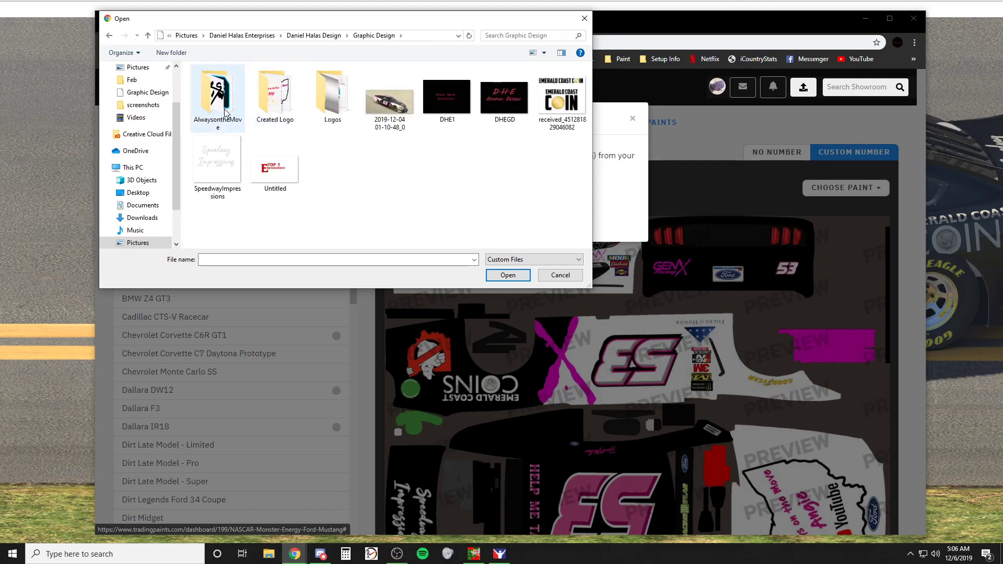
pyautogui.doubleClick(217, 99)
pyautogui.doubleClick(292, 107)
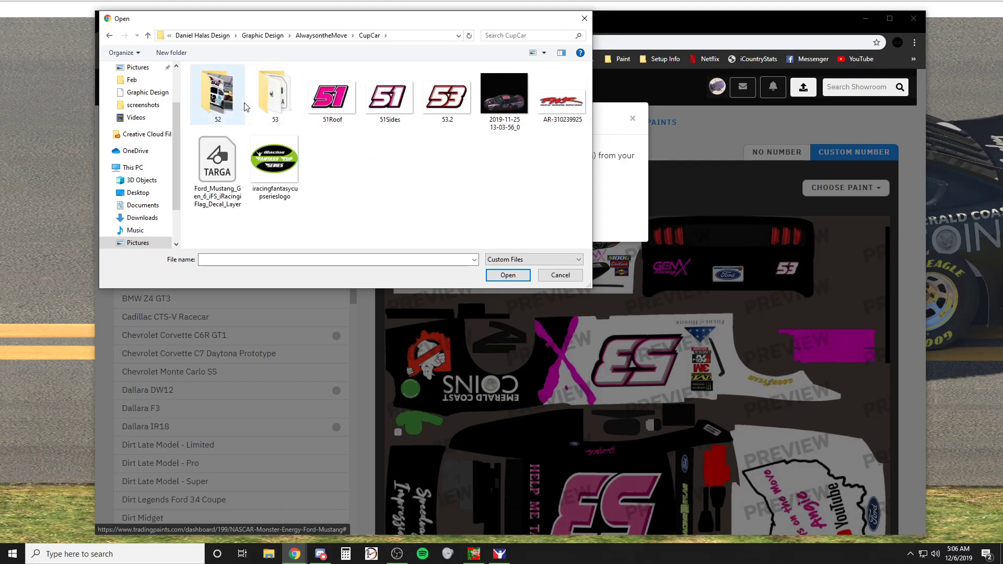
pyautogui.doubleClick(275, 99)
pyautogui.doubleClick(239, 110)
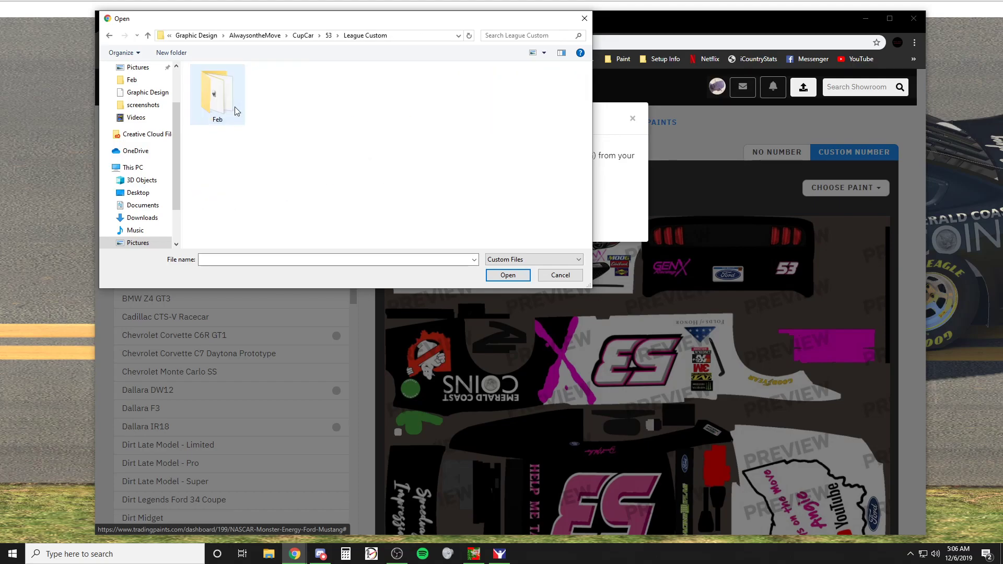
pyautogui.doubleClick(238, 110)
# Step: Upload the LeagueWhiteandBlack TARGA file as the car's personal paint and close the upload dialog
pyautogui.click(337, 108)
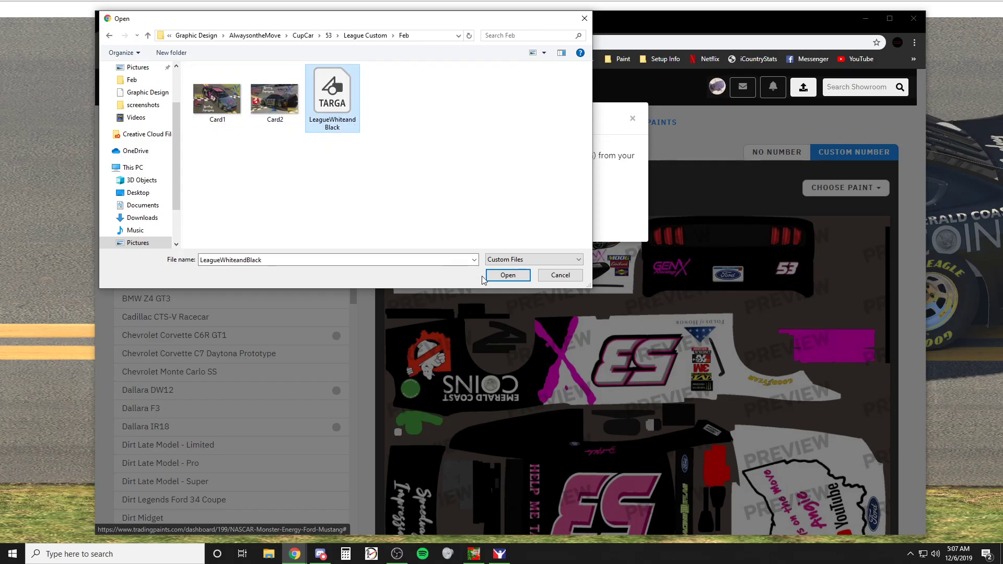
pyautogui.click(504, 279)
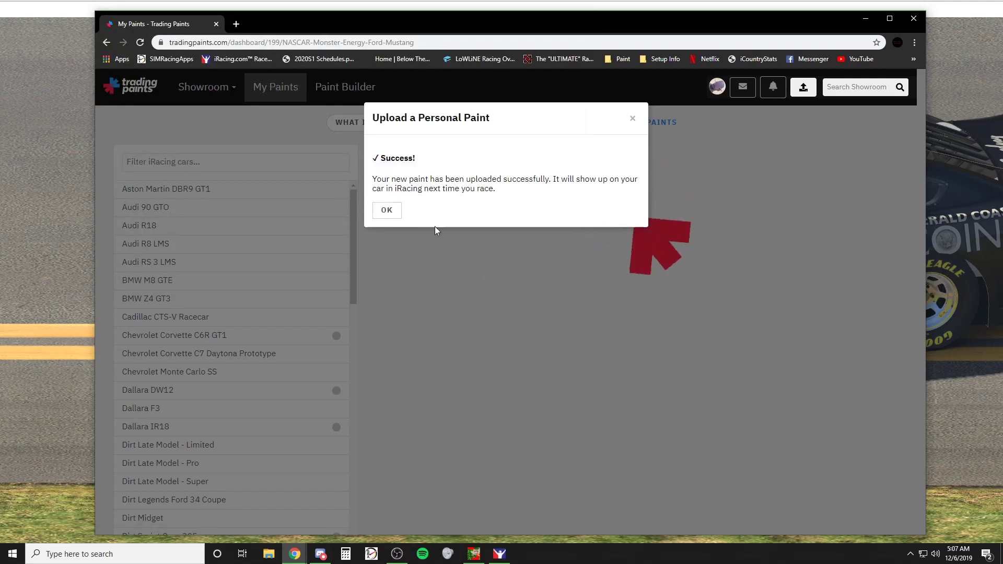
pyautogui.click(386, 211)
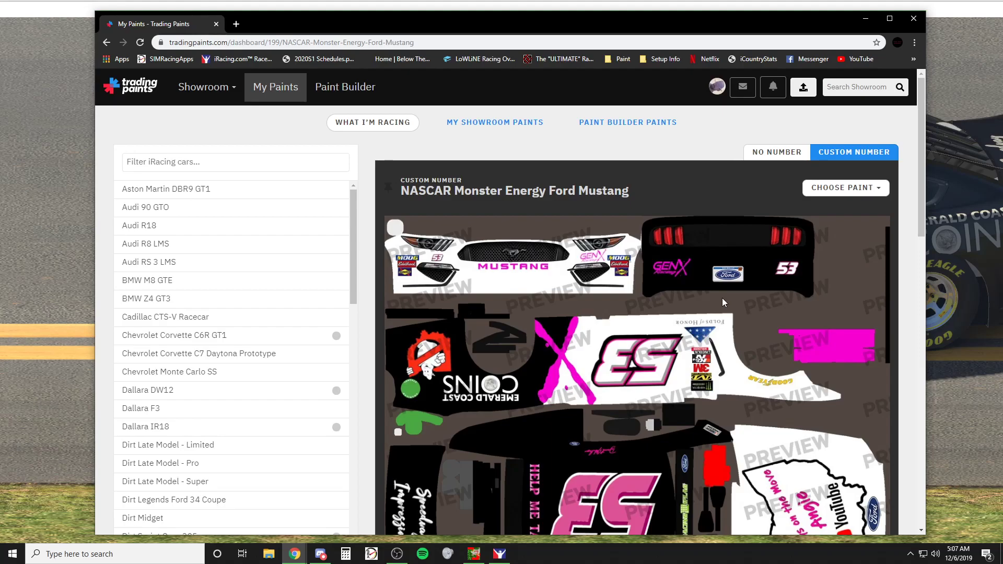
# Step: Review the spec map option for both the custom-number and no-number paints, ending on the custom-number paint
pyautogui.click(850, 191)
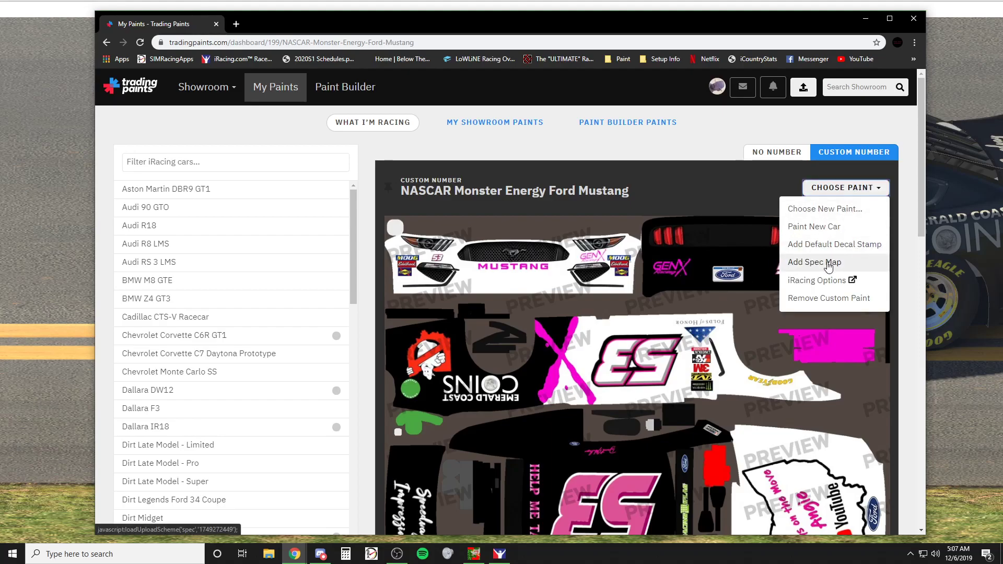
pyautogui.click(777, 152)
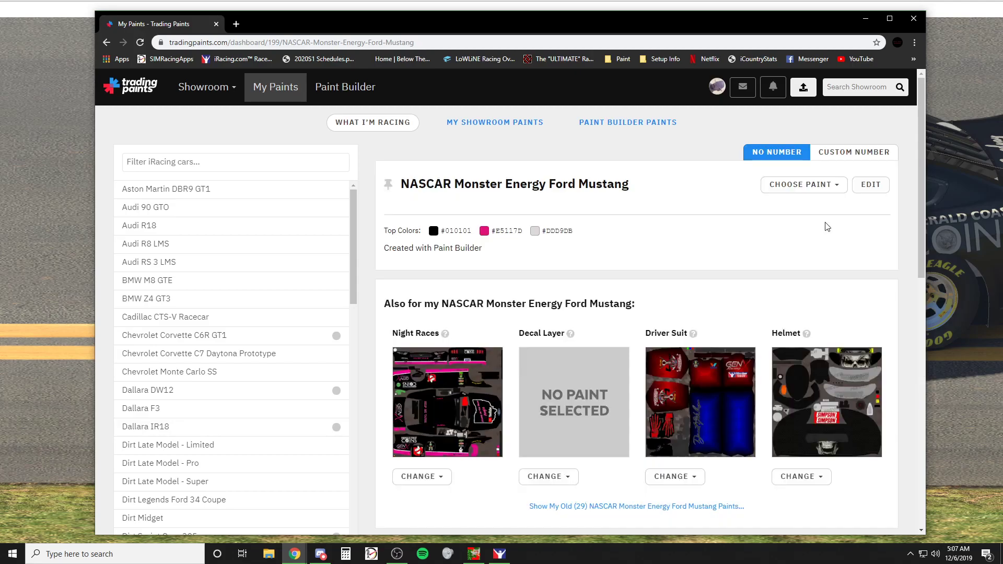
pyautogui.click(815, 188)
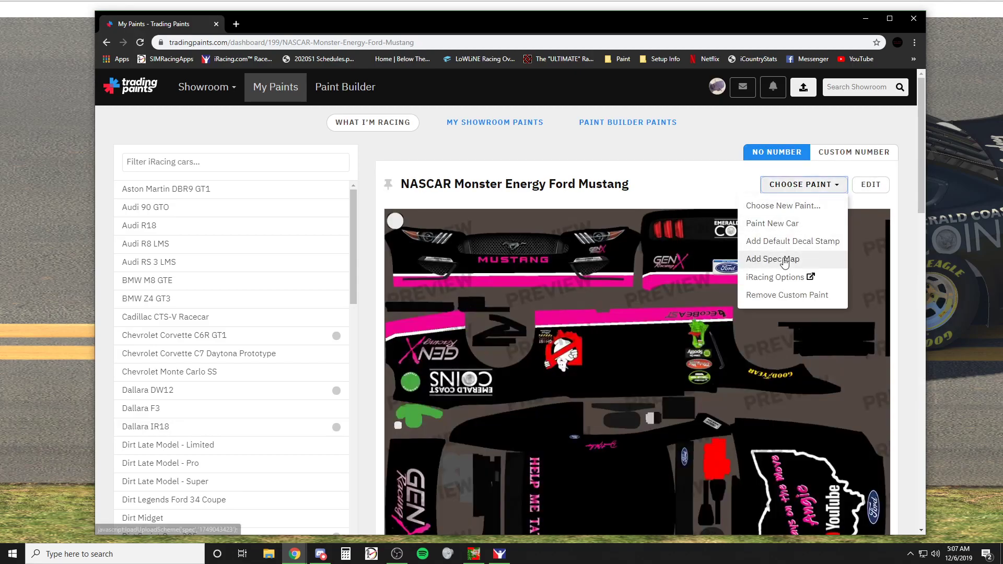
pyautogui.click(836, 154)
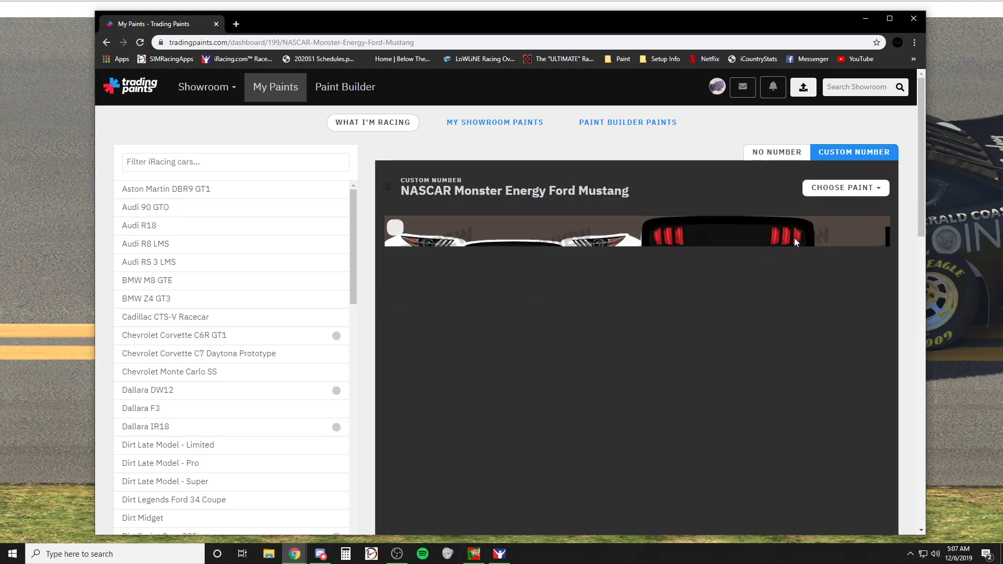
# Step: Add the car spec .mip file from the Feb folder as the spec map of the custom-number Ford Mustang paint
pyautogui.click(845, 191)
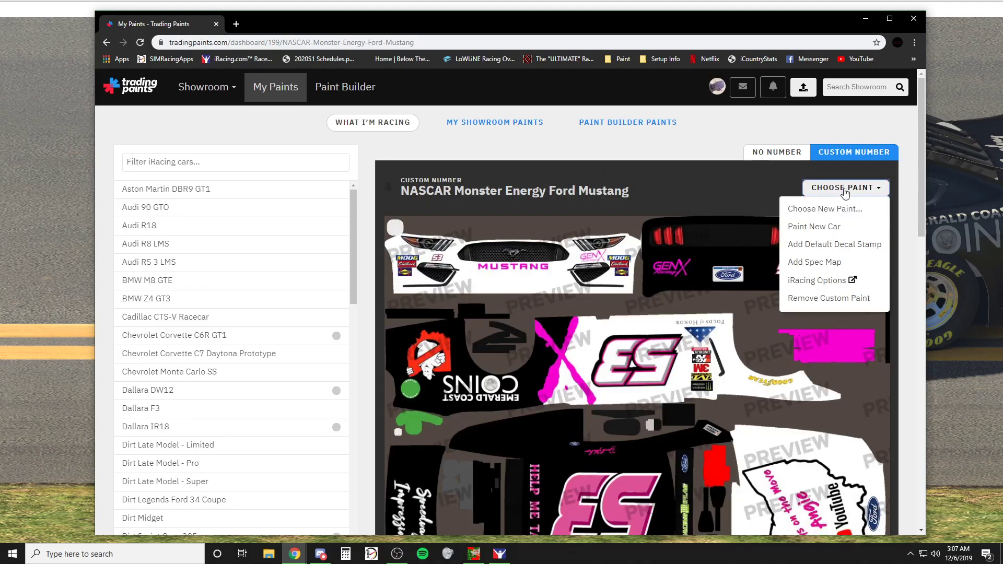
pyautogui.click(815, 261)
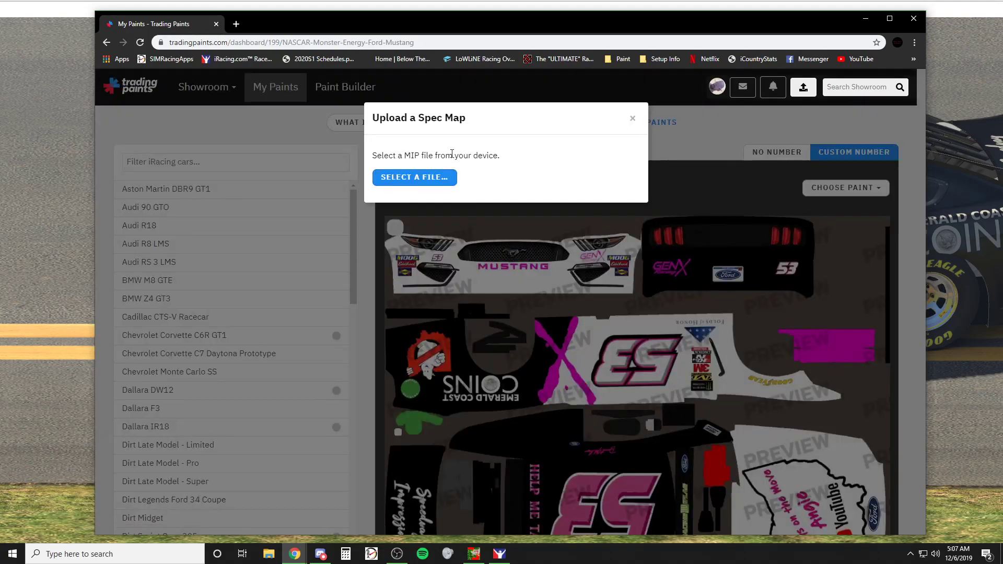
pyautogui.click(436, 179)
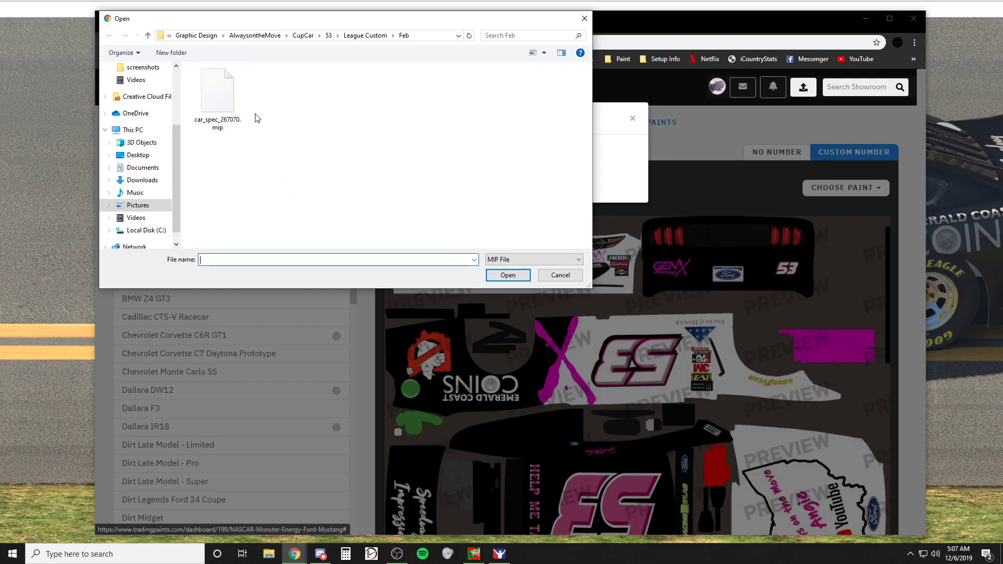
pyautogui.click(220, 112)
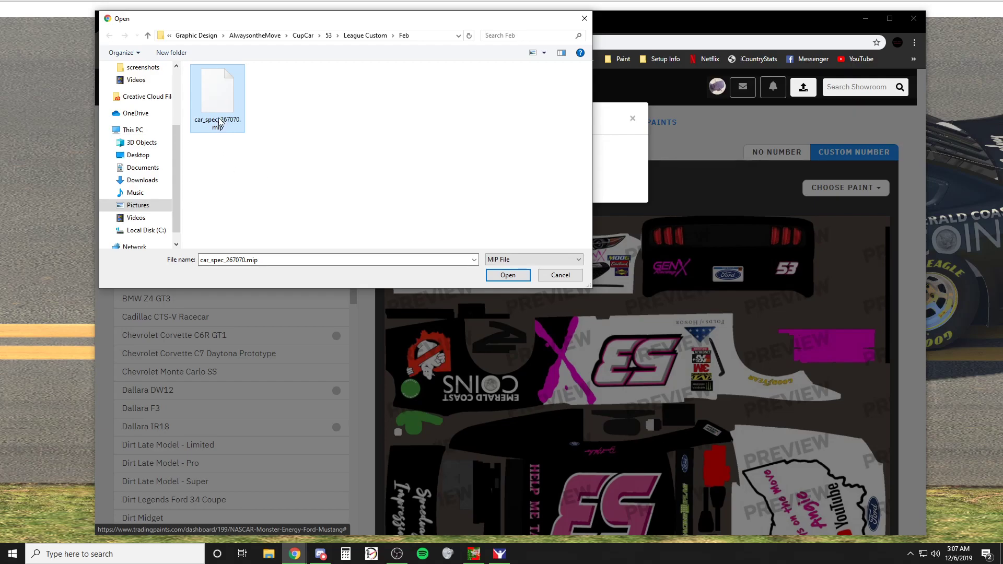
pyautogui.click(507, 275)
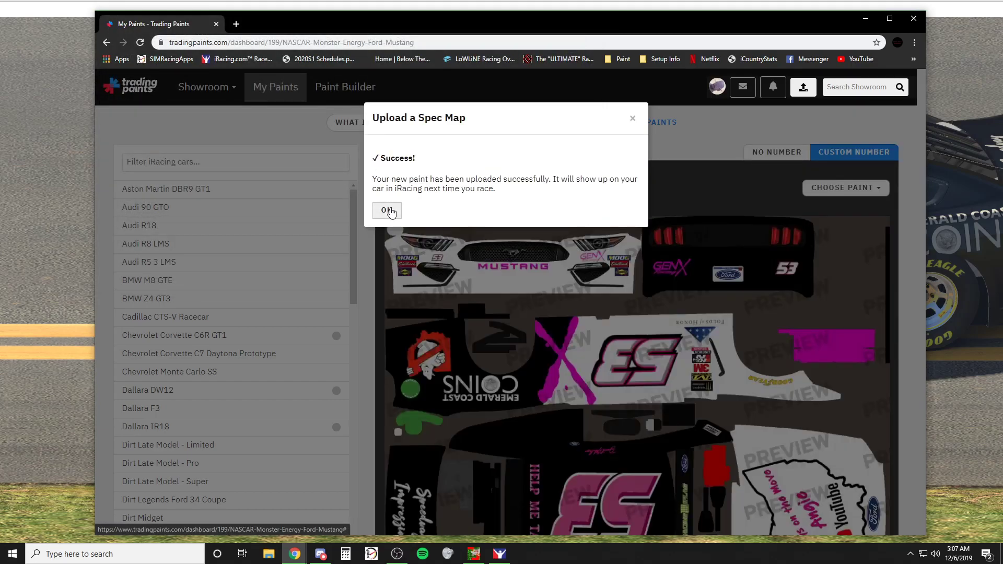
pyautogui.click(388, 211)
# Step: Check the custom-number paint preview and its spec map status on the Trading Paints page, then close the browser
pyautogui.scroll(-3, 704, 355)
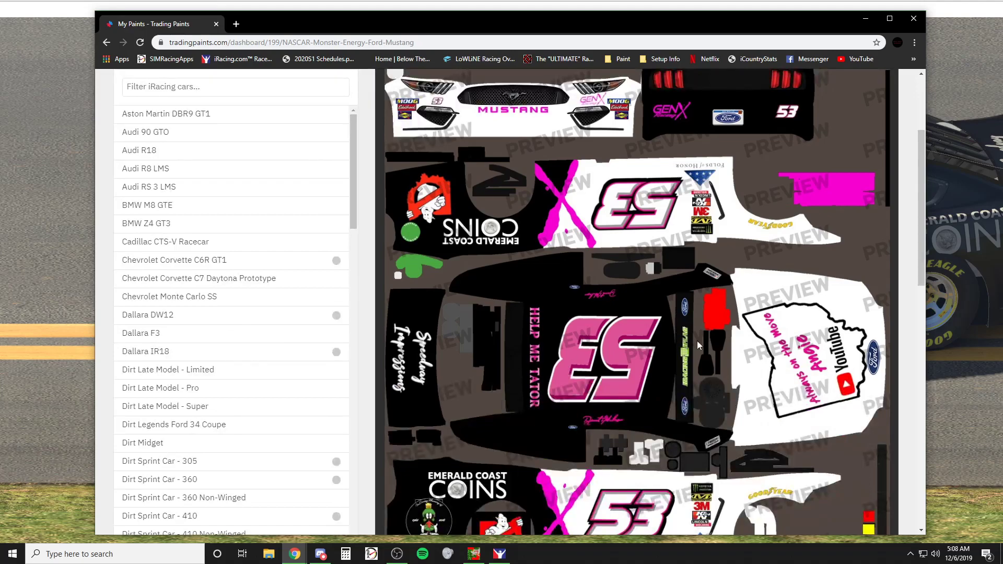
pyautogui.scroll(-5, 650, 358)
pyautogui.scroll(8, 651, 355)
pyautogui.scroll(-7, 651, 355)
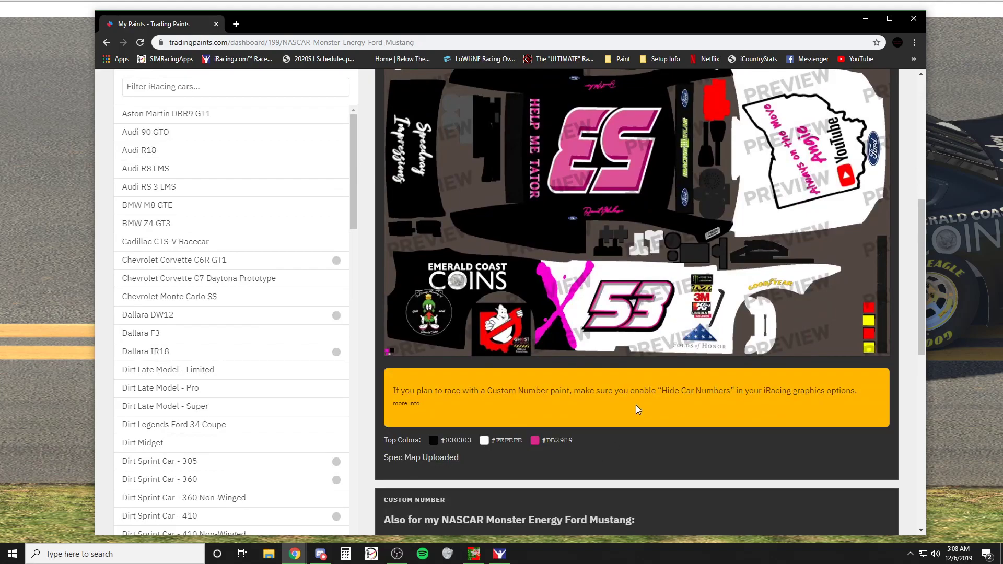
pyautogui.scroll(6, 636, 403)
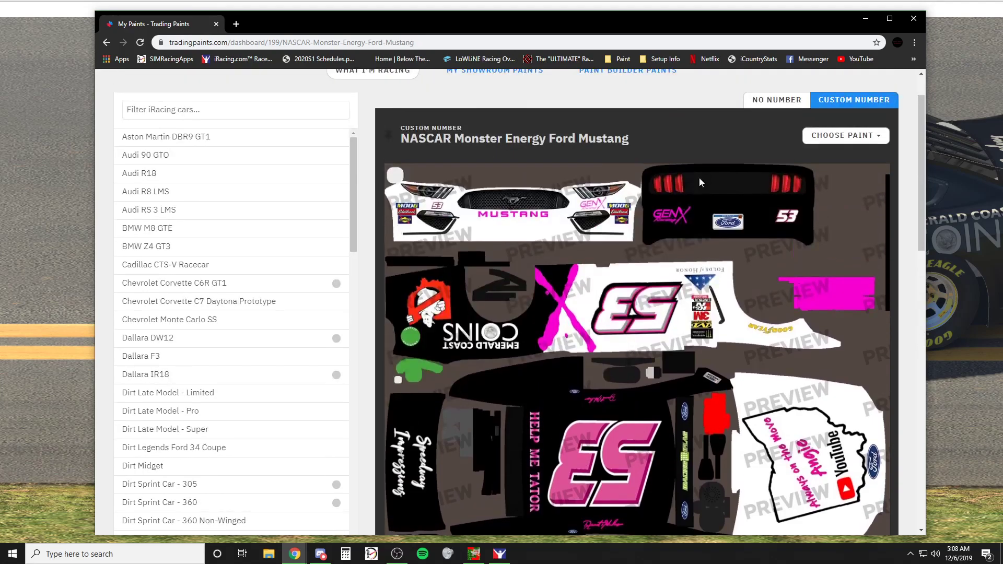
pyautogui.click(914, 18)
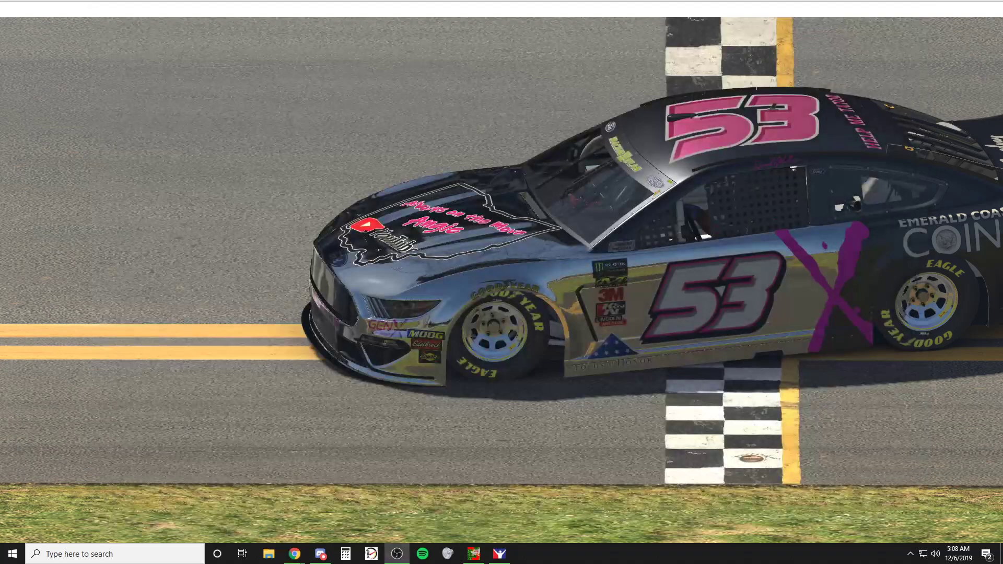